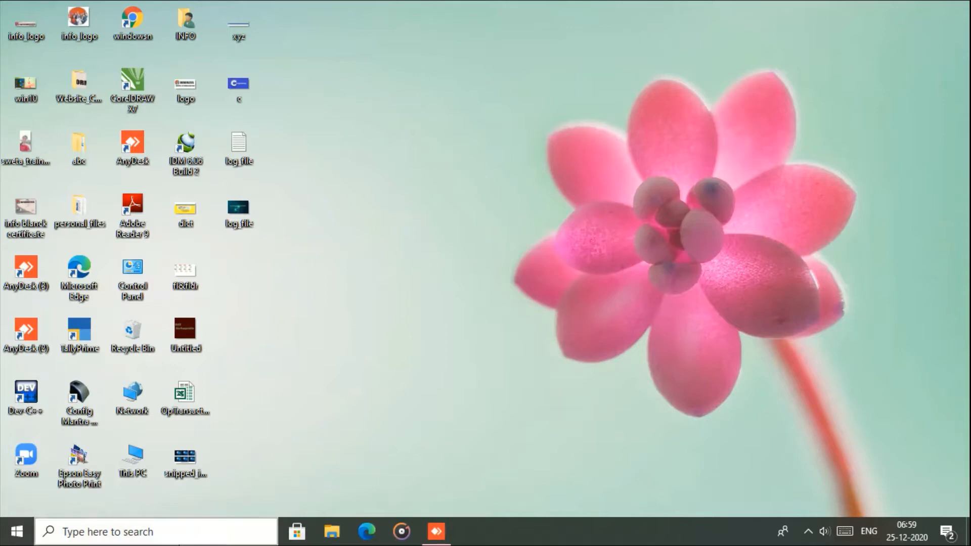
- Launch Notepad from the Windows Accessories group in the installed programs list
left_click(176, 542)
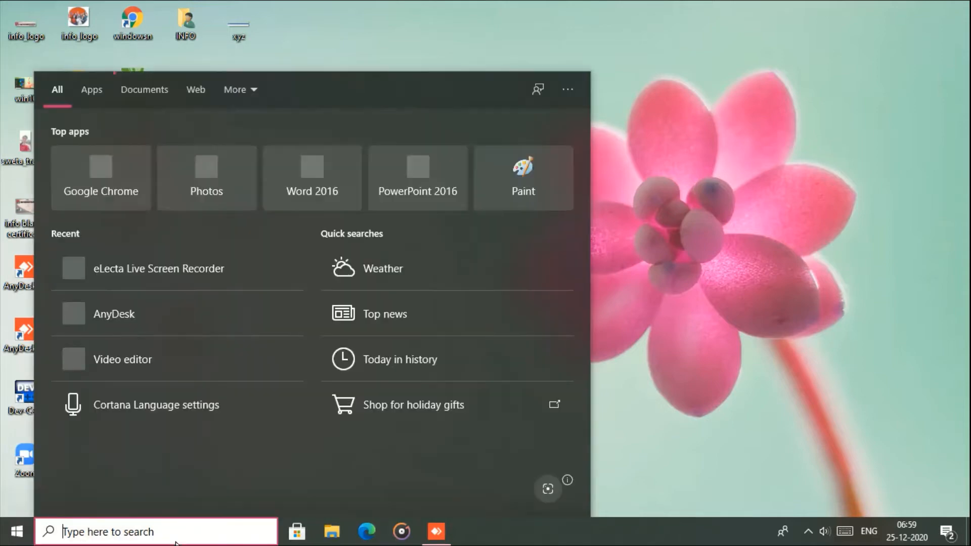
left_click(18, 531)
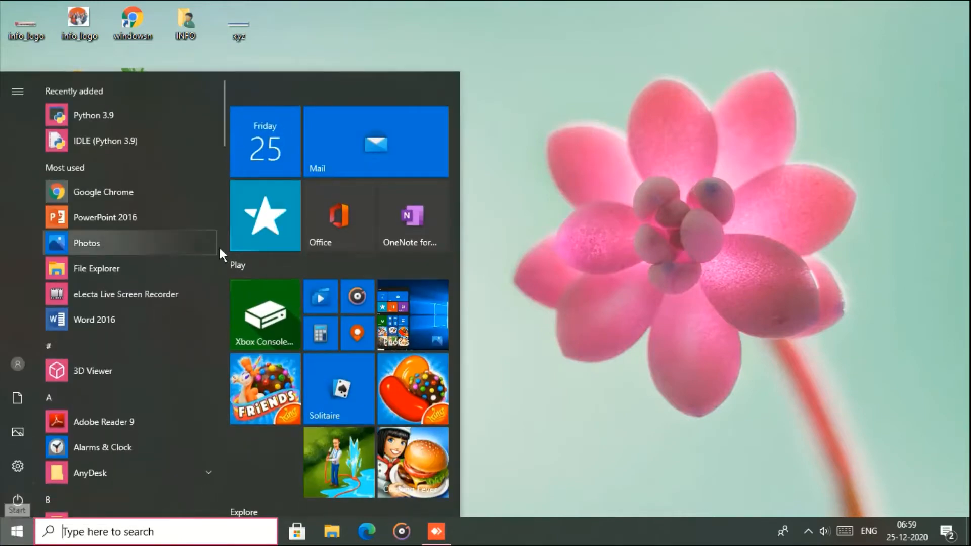
left_click_drag(223, 141, 224, 477)
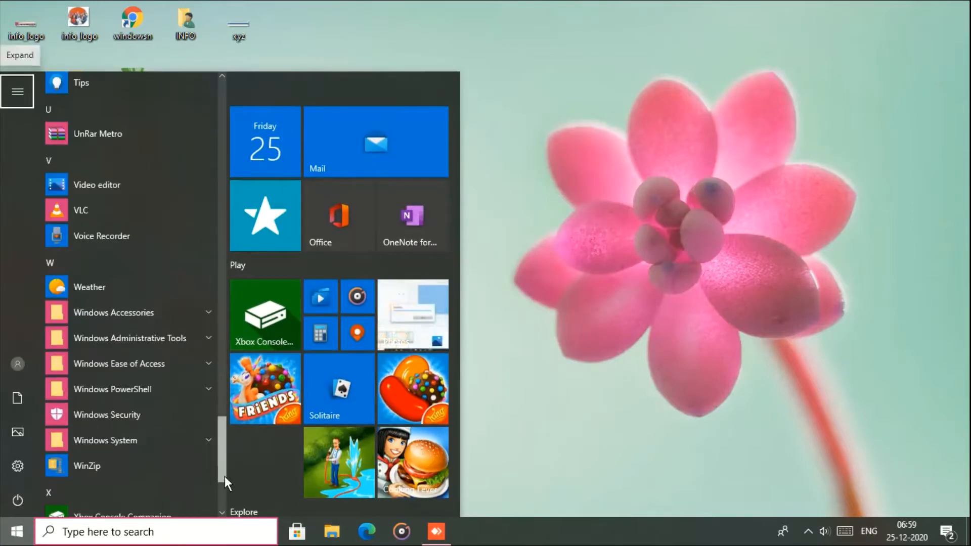
left_click(183, 322)
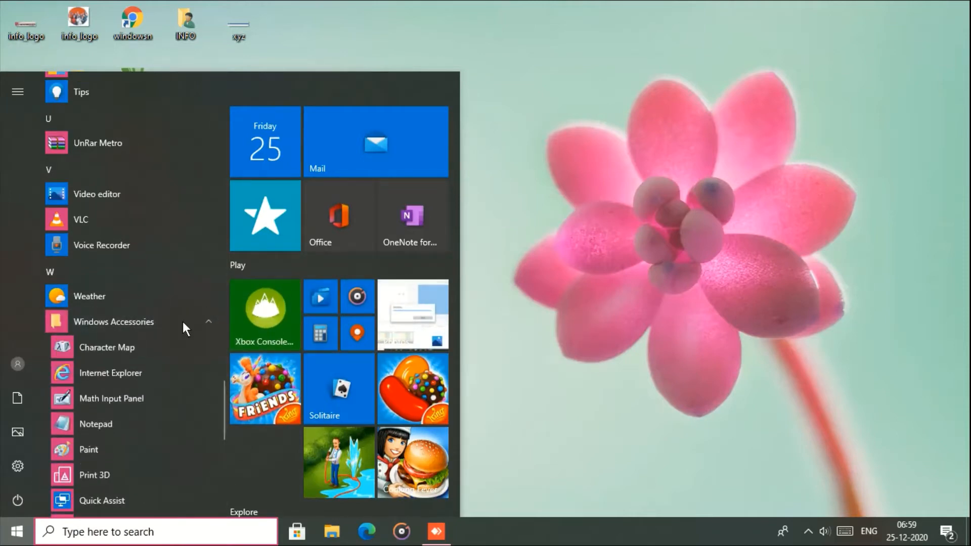
left_click(174, 426)
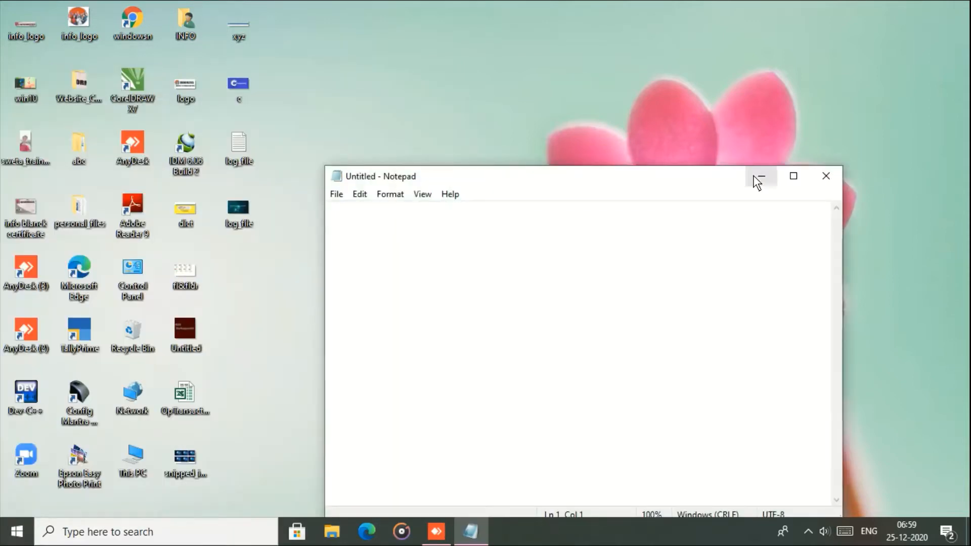
- Maximize the empty Notepad window, then restore it and move it higher on the desktop
left_click(793, 177)
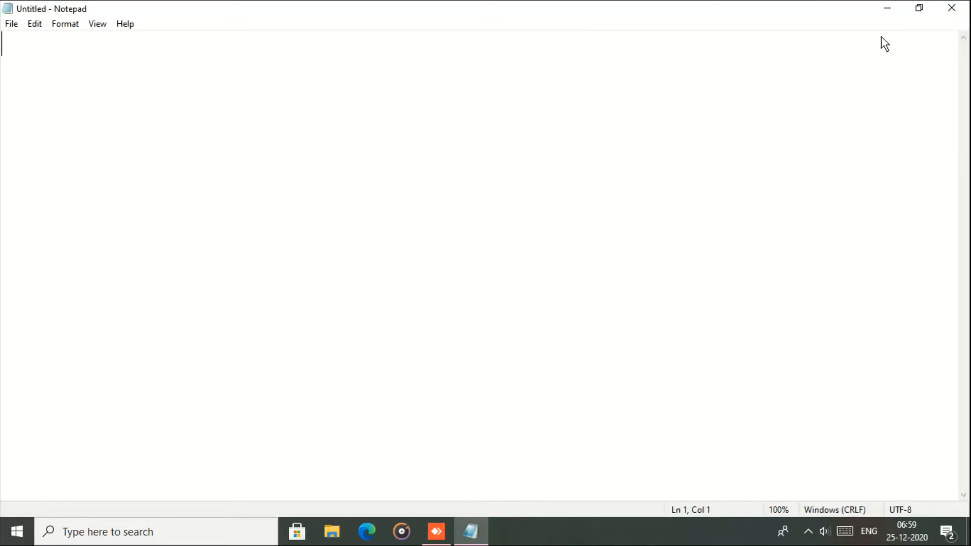
left_click(919, 8)
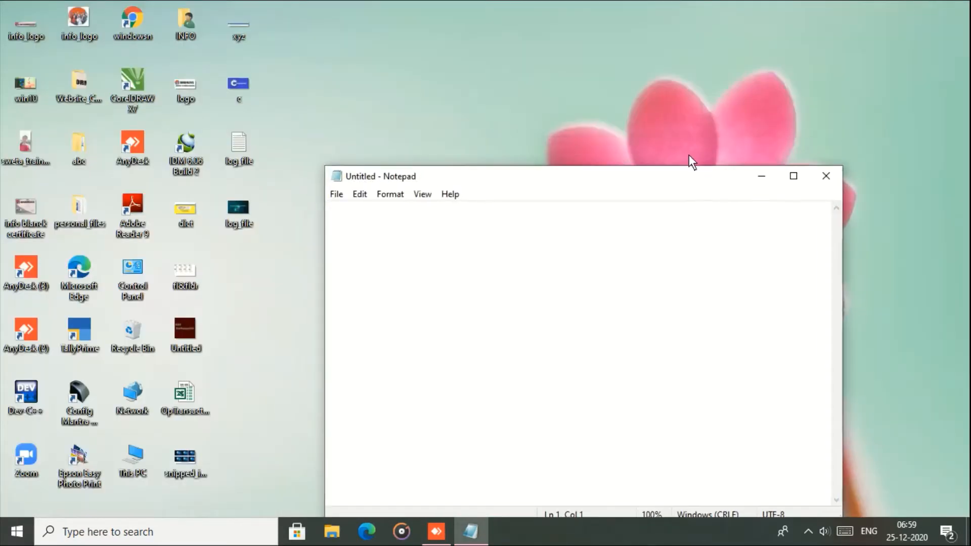
left_click_drag(629, 180, 595, 95)
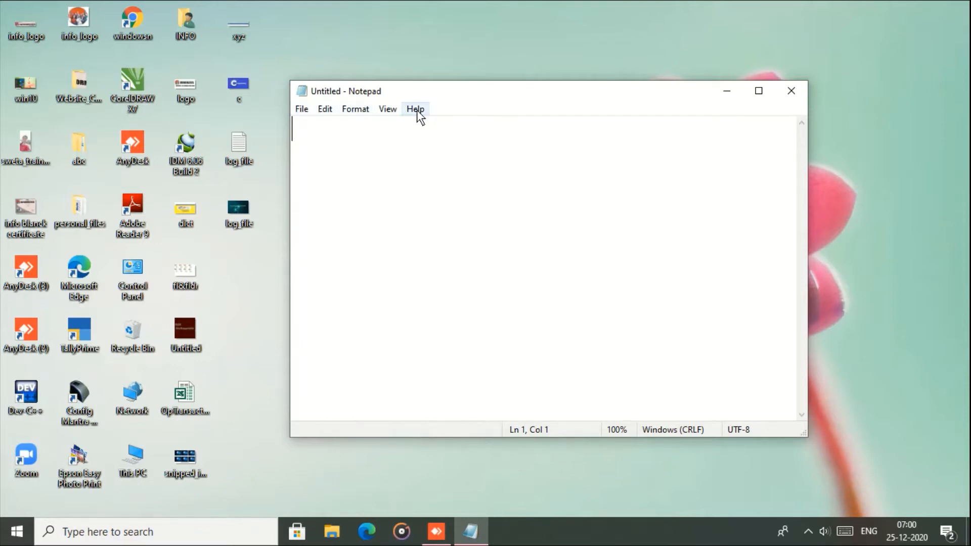
left_click(296, 113)
left_click(295, 113)
left_click(312, 111)
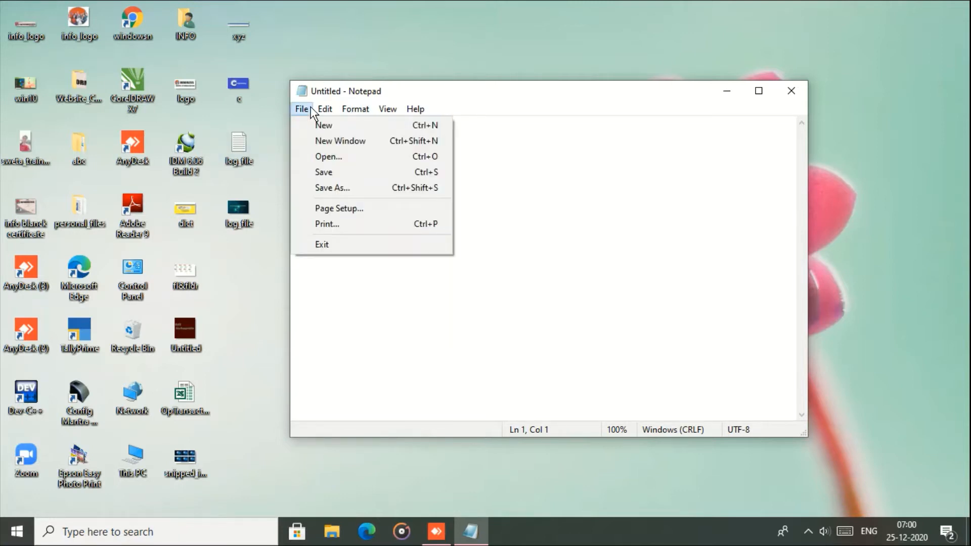
mouse_move(375, 107)
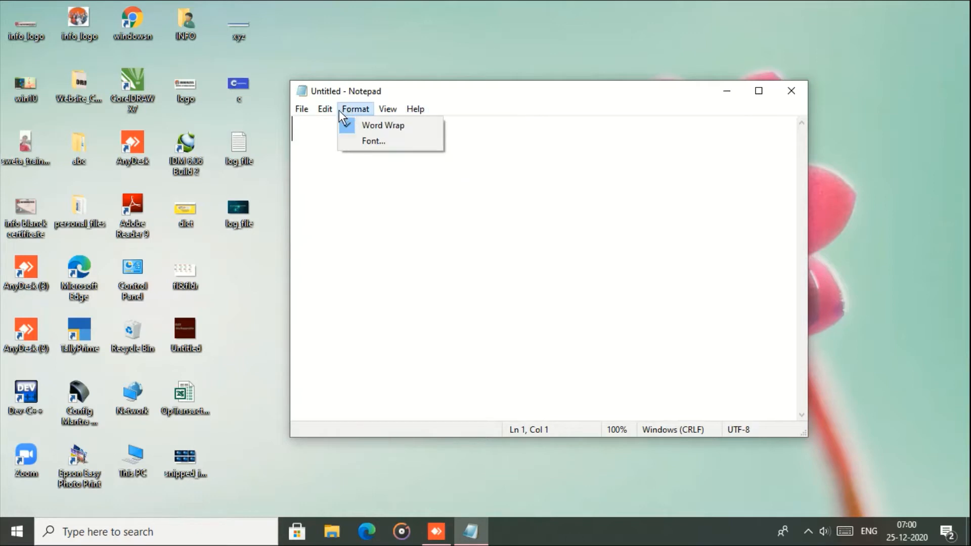
left_click(563, 218)
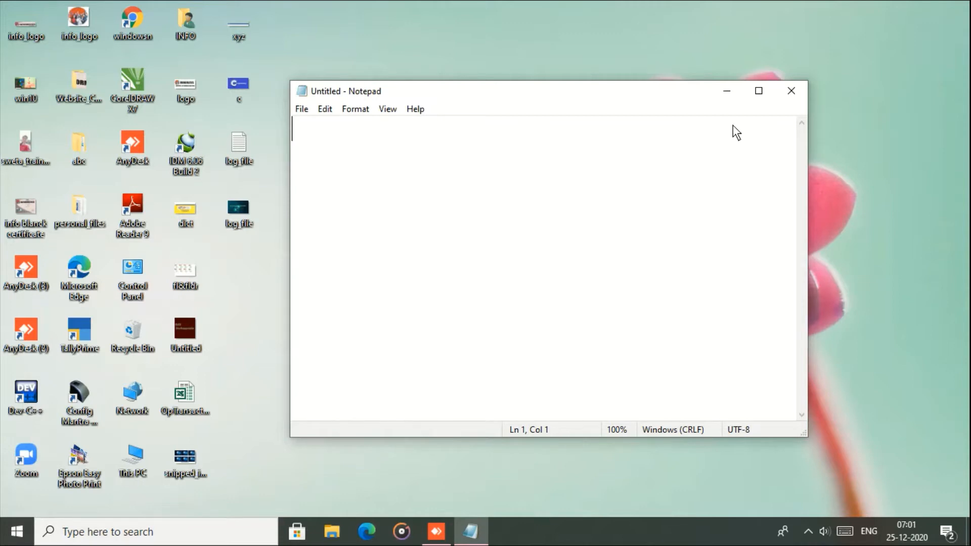
- Maximize the empty Notepad window and write "notepad is a simple text editor program" on the first line
left_click(760, 89)
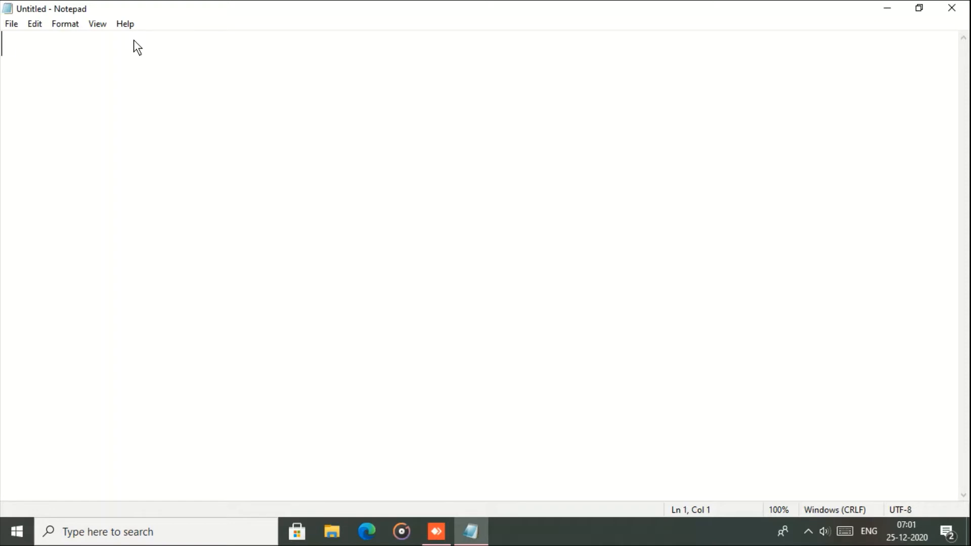
type("notea")
key("BackSpace")
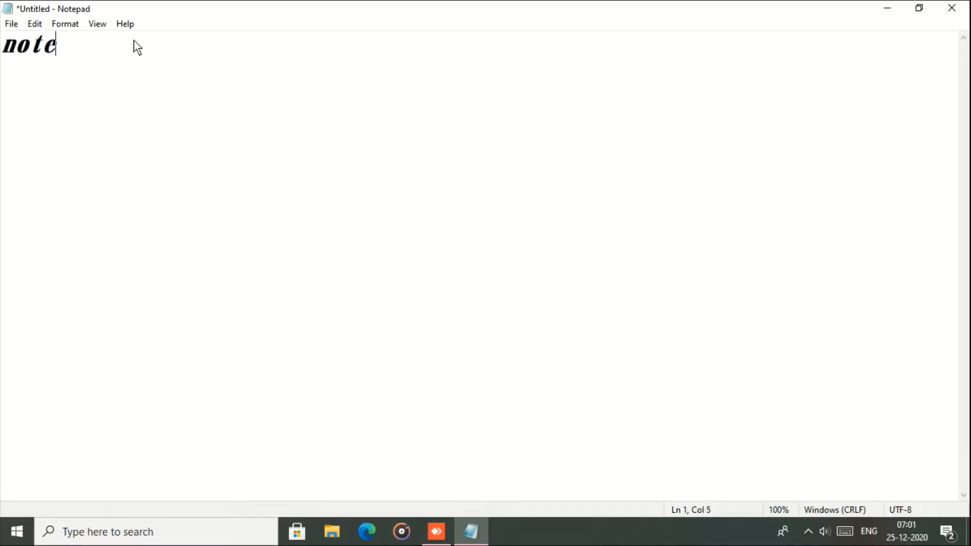
type("pad is a sim")
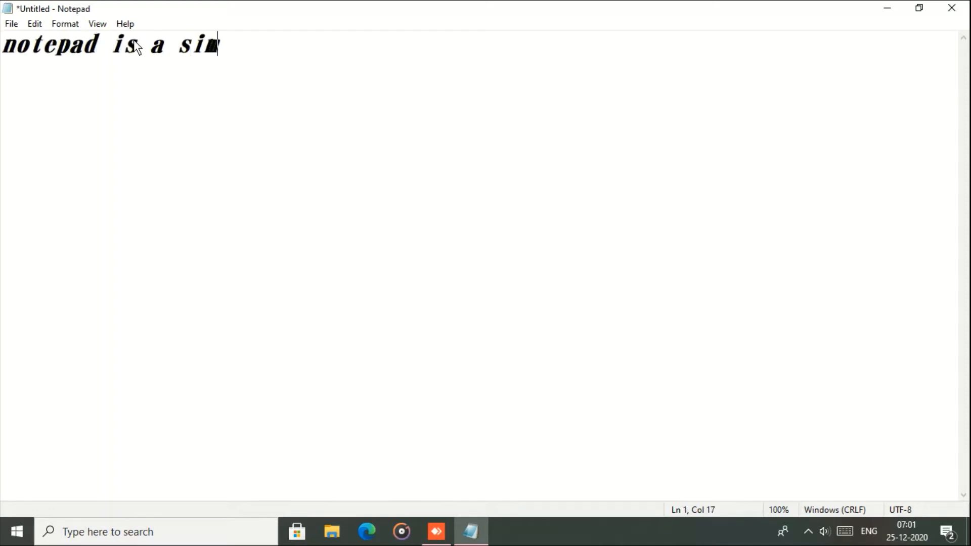
type("ple text e")
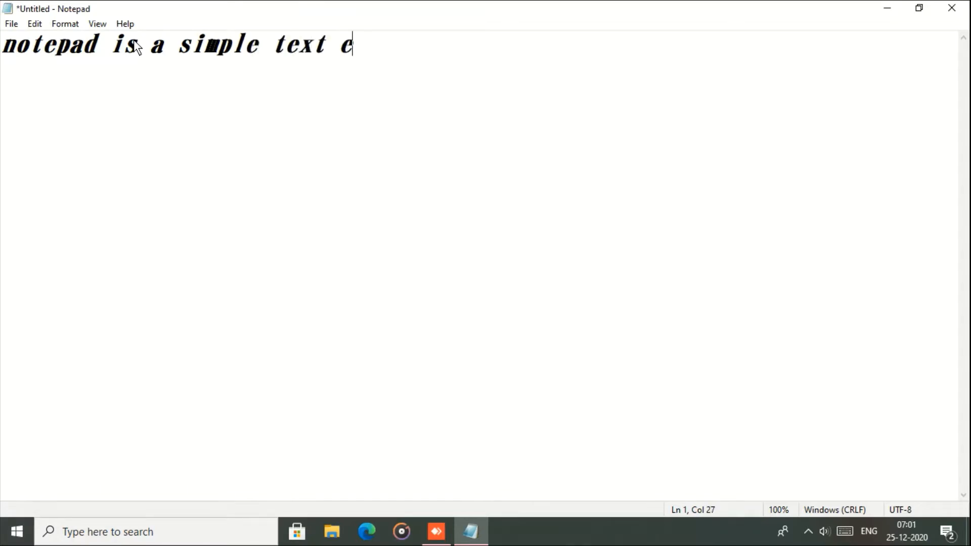
type("ditor program ")
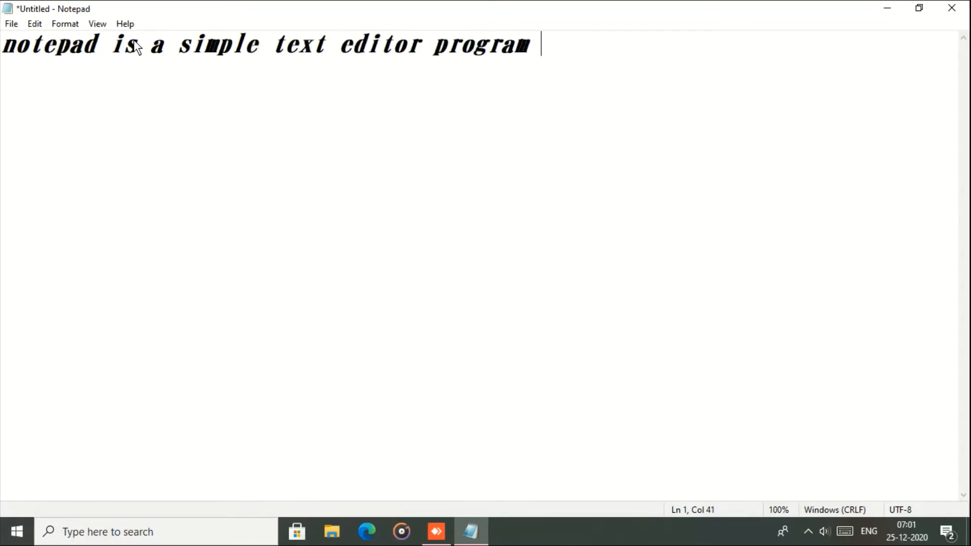
- Continue the paragraph with ". it is a program to create, edit, and compose text file"
type(". it is a program ")
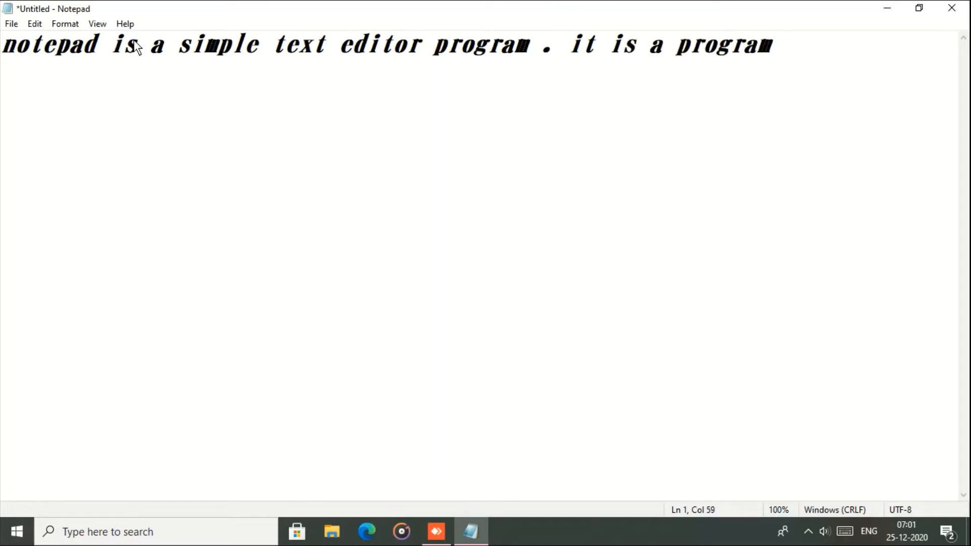
type("to create, edit")
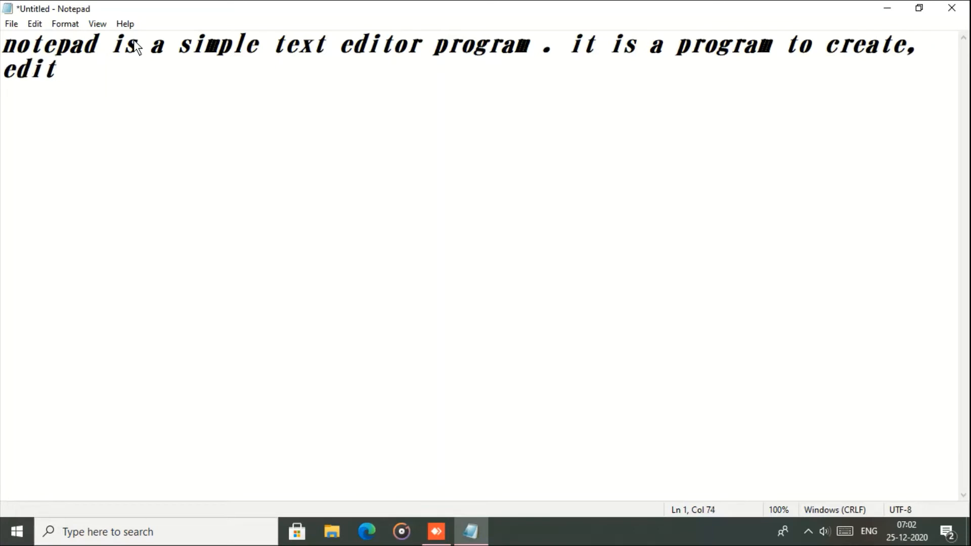
type(",")
type("and compose ")
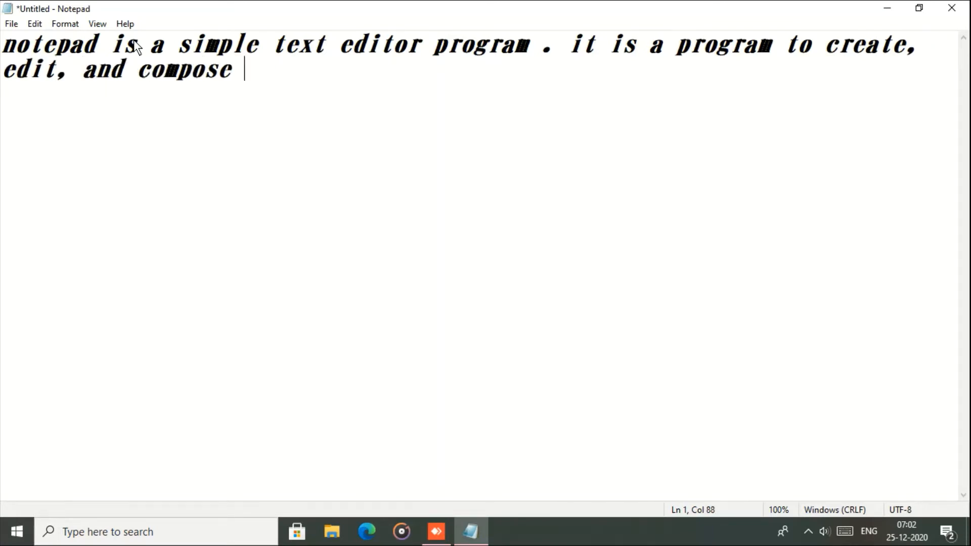
type("text file ")
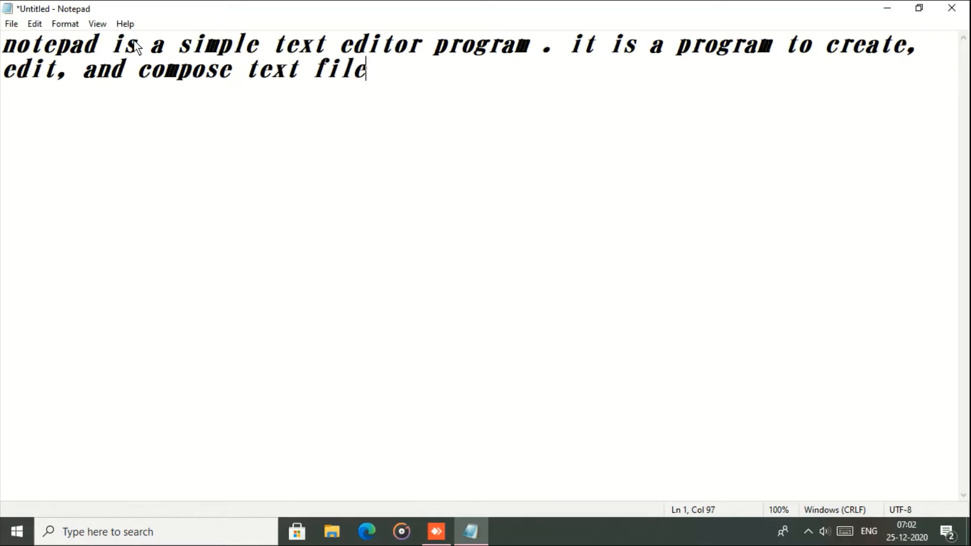
- Finish the paragraph with ". the file extension of notepad is .txt." and start a new line
type(". th")
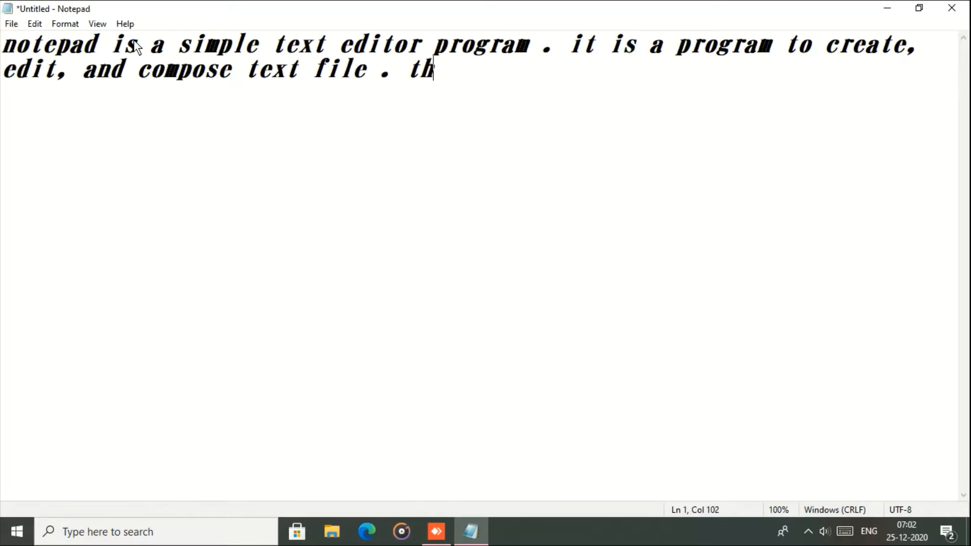
type("e file extensionof")
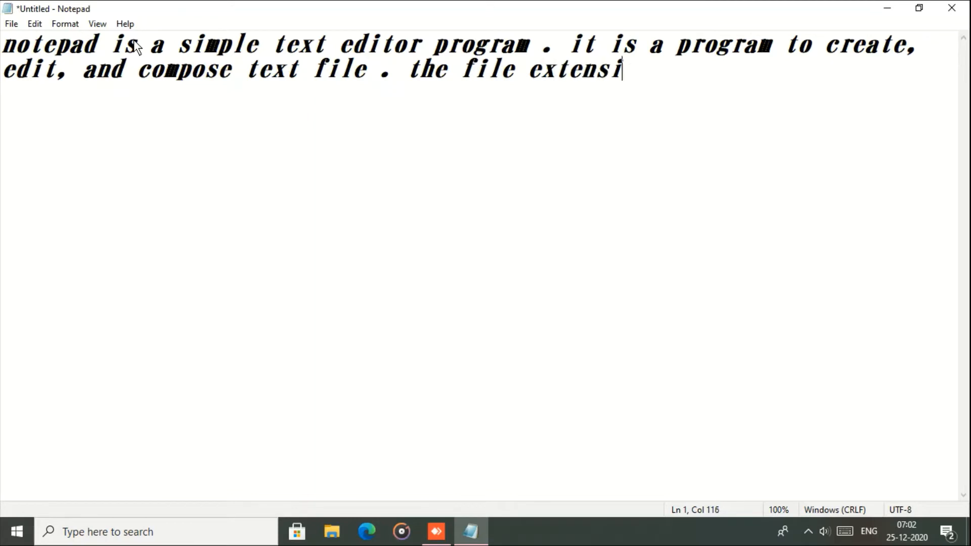
key("BackSpace")
key("BackSpace")
type("of ")
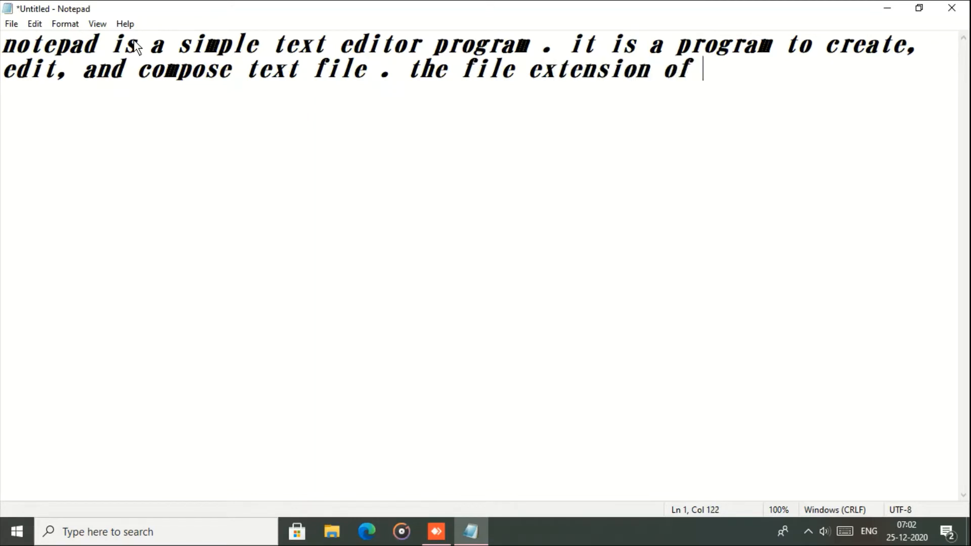
type("notepad is .")
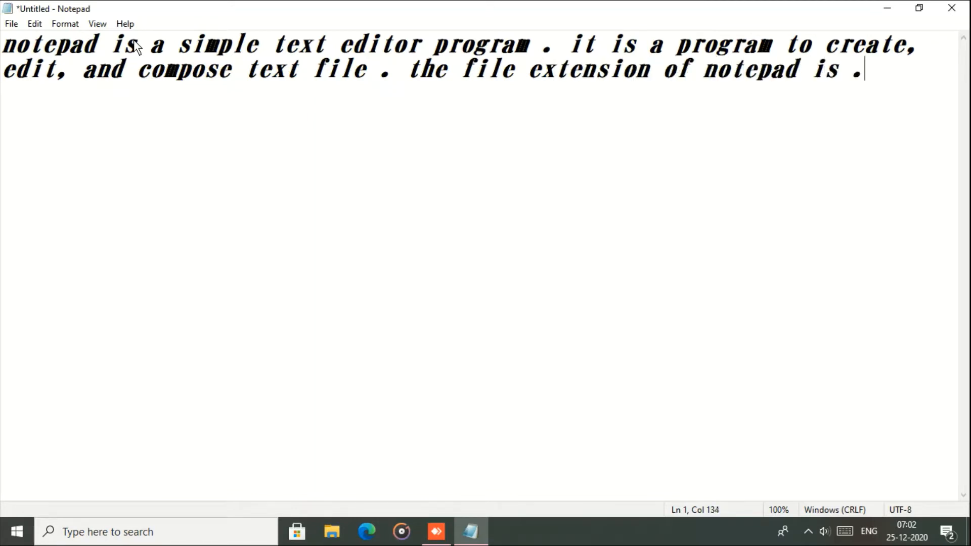
type("txt.")
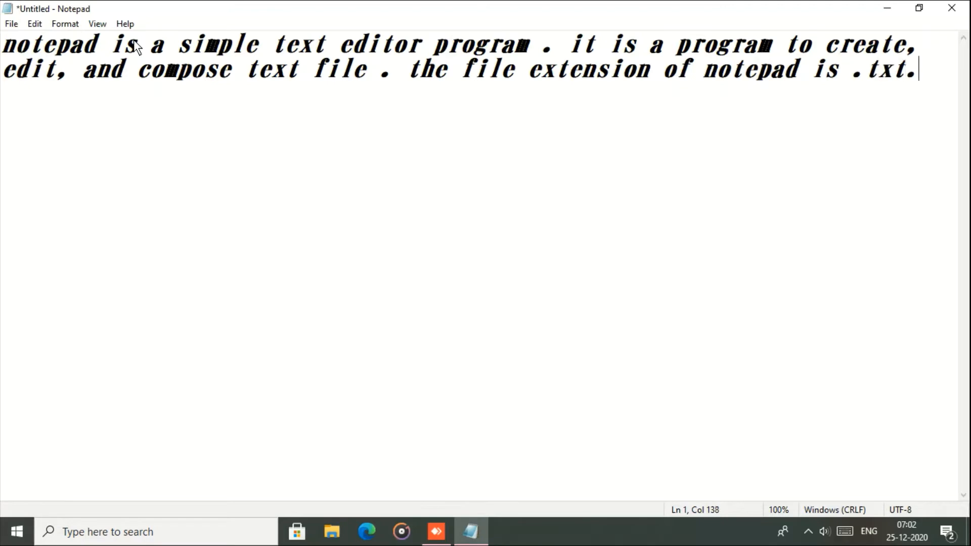
key("Return")
- Open a second empty Notepad window from the current document, move it up slightly, and close it again
left_click(10, 25)
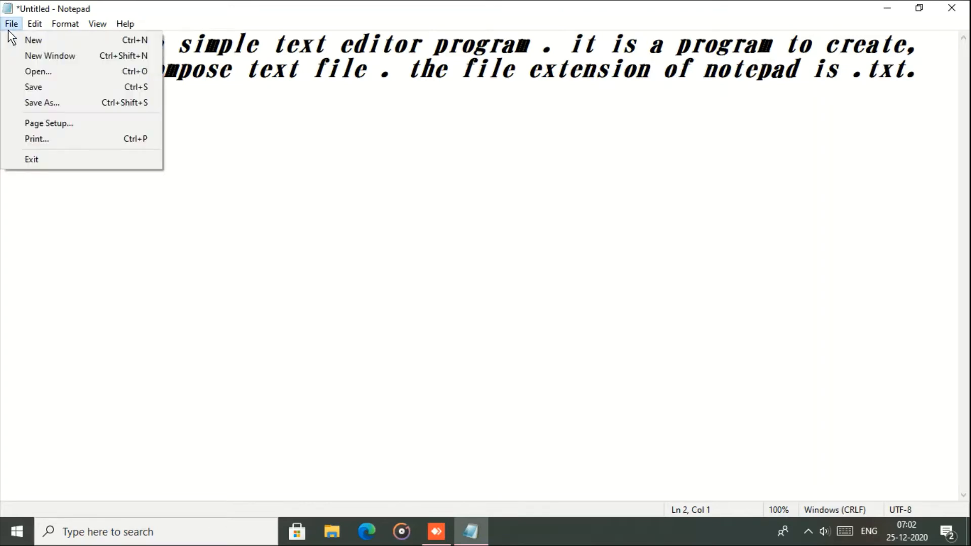
left_click(58, 56)
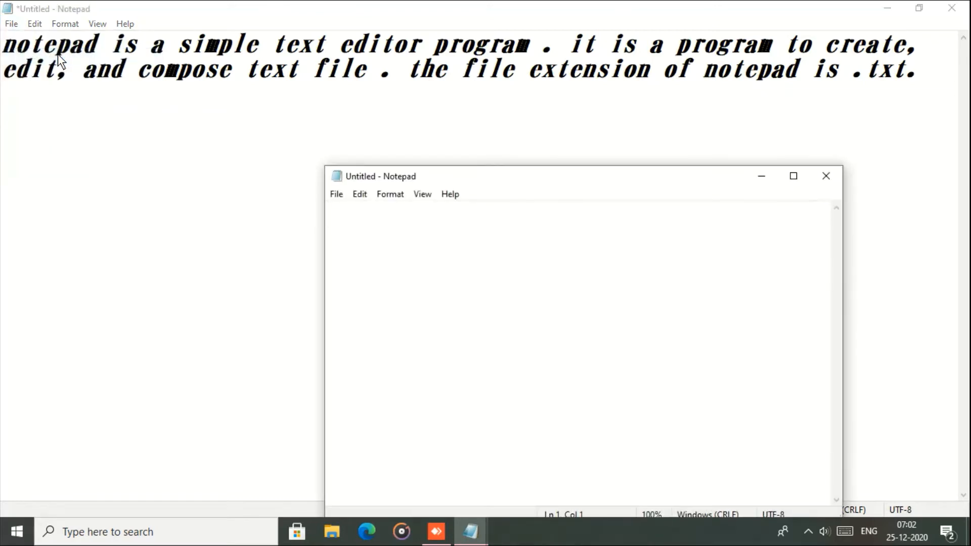
left_click_drag(514, 175, 446, 140)
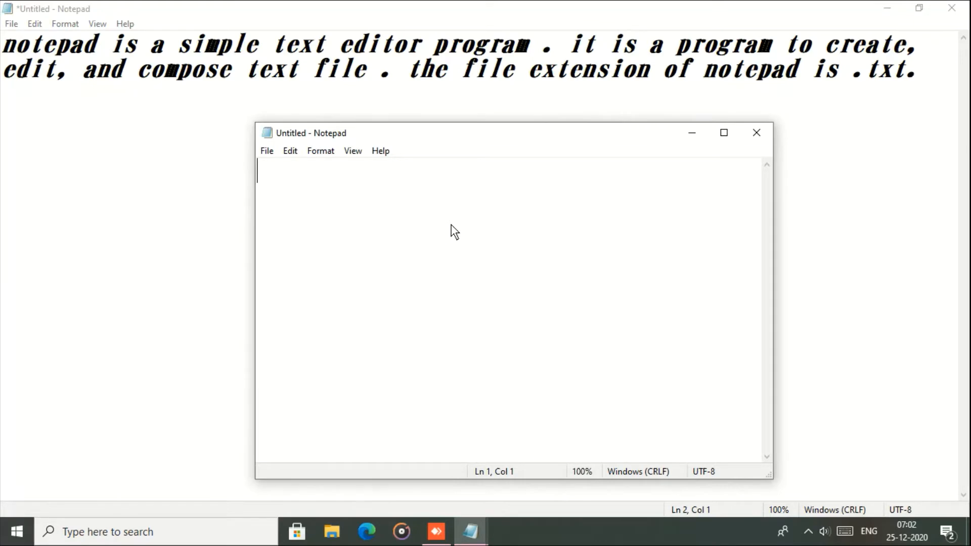
left_click(757, 132)
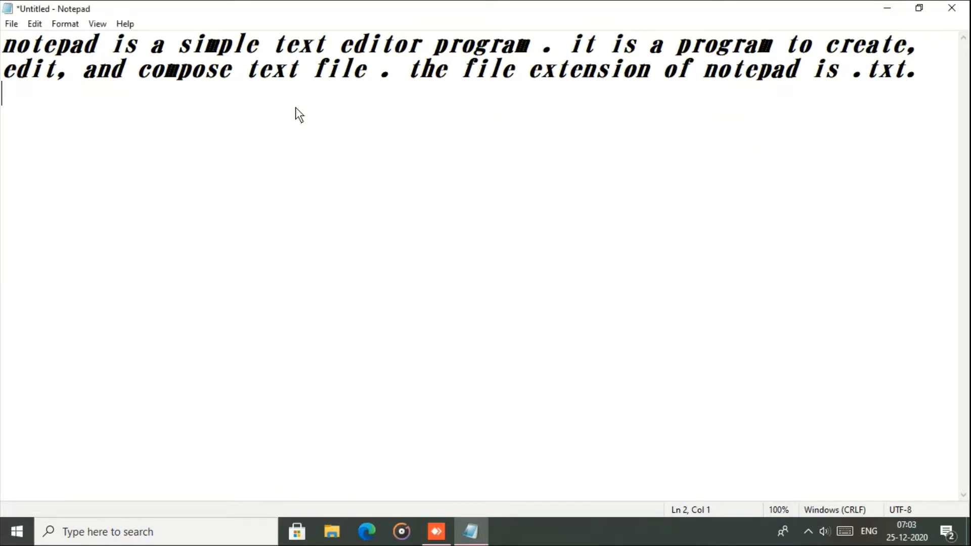
- Try to start a new document in the same window and cancel the request to save changes
left_click(11, 23)
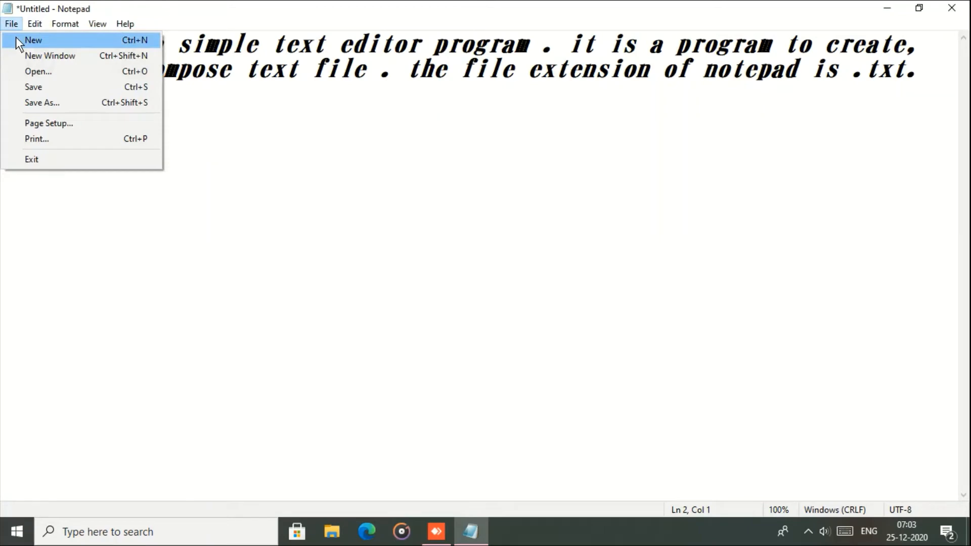
left_click(16, 40)
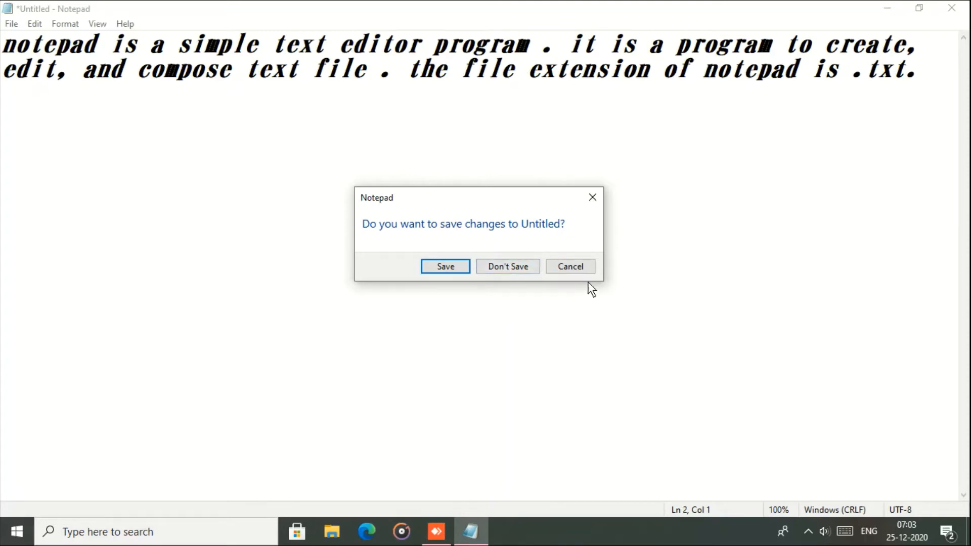
left_click(581, 268)
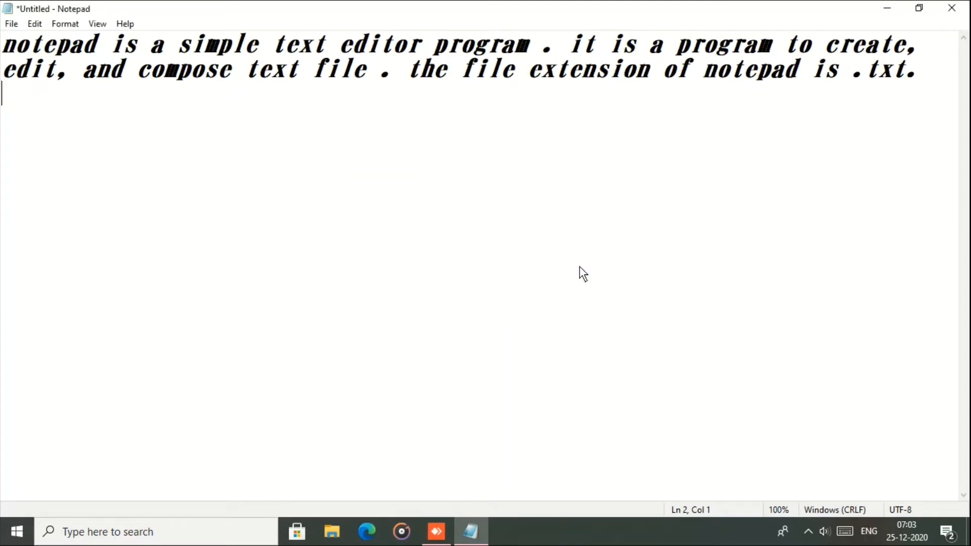
- Start saving the document, create a new folder on the Desktop, try to name it abc, and decline merging it with the existing folder
left_click(11, 24)
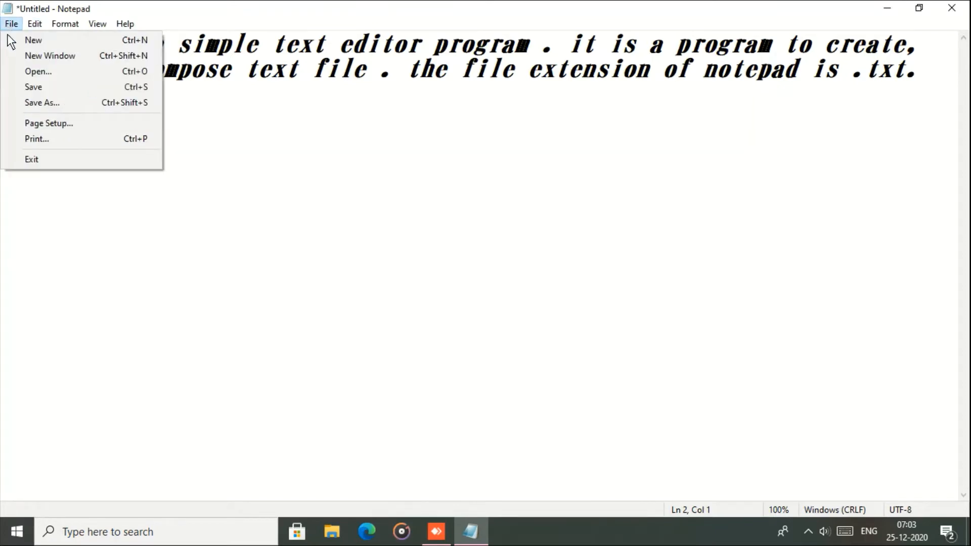
left_click(30, 87)
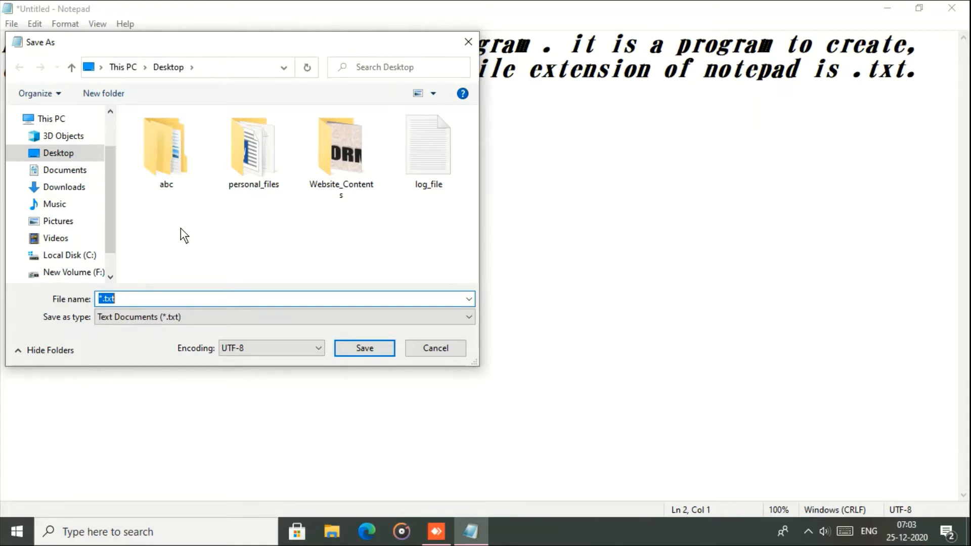
left_click(109, 95)
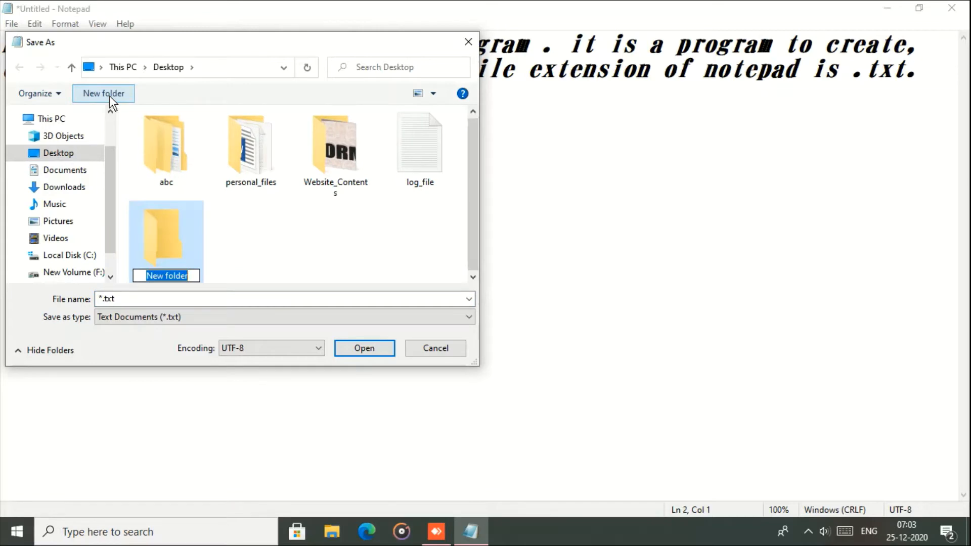
type("abc")
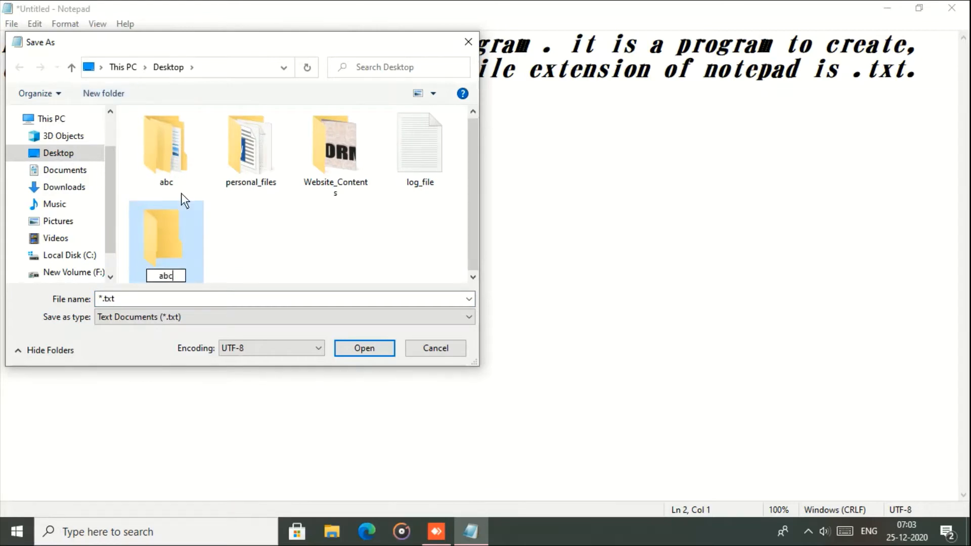
key("Return")
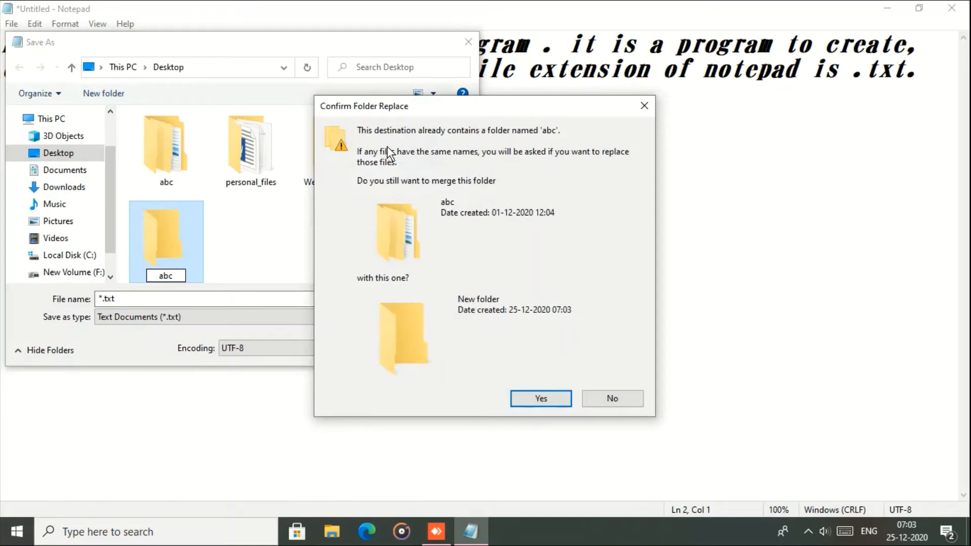
left_click(603, 399)
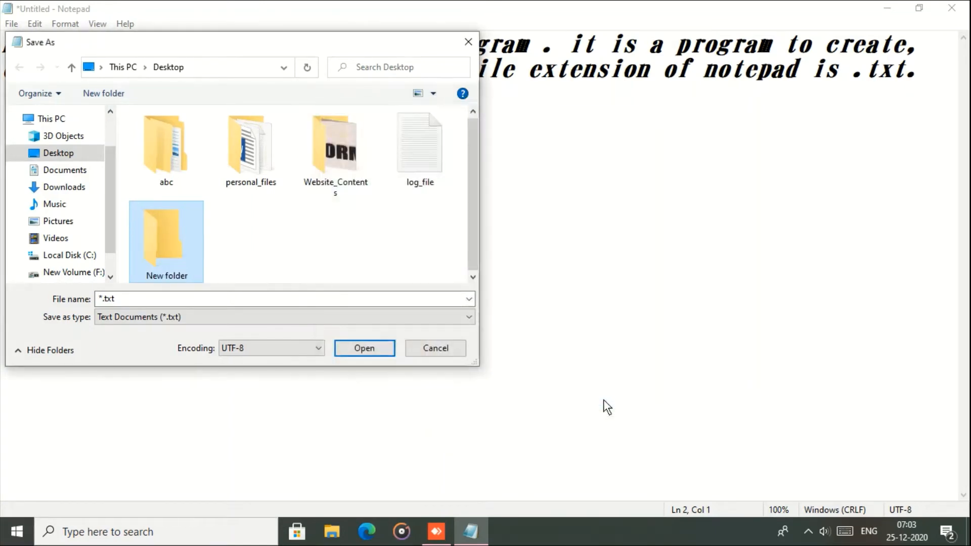
- Rename the new Desktop folder abcd and save the document inside it as a1
left_click(167, 281)
type("abcd")
left_click(262, 260)
double_click(159, 246)
double_click(151, 299)
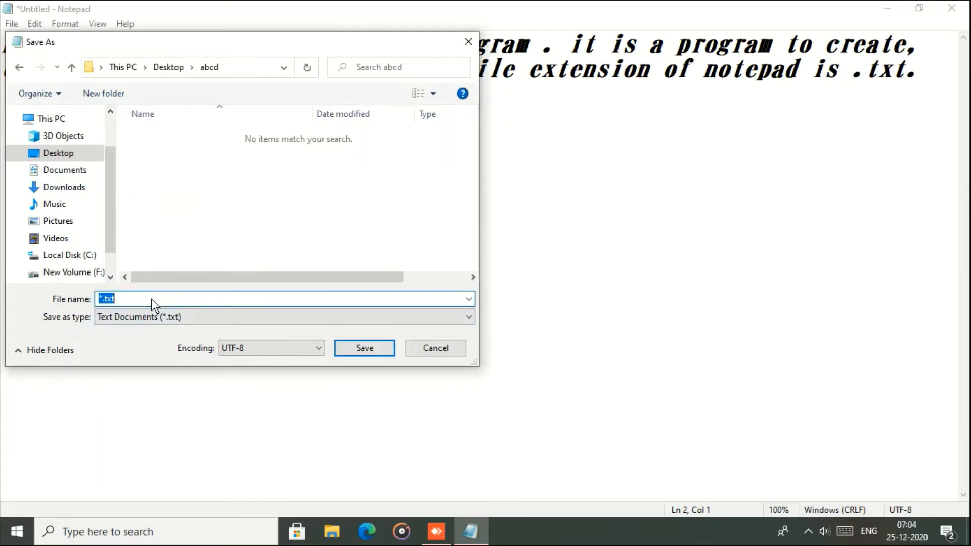
type("a1")
key("Return")
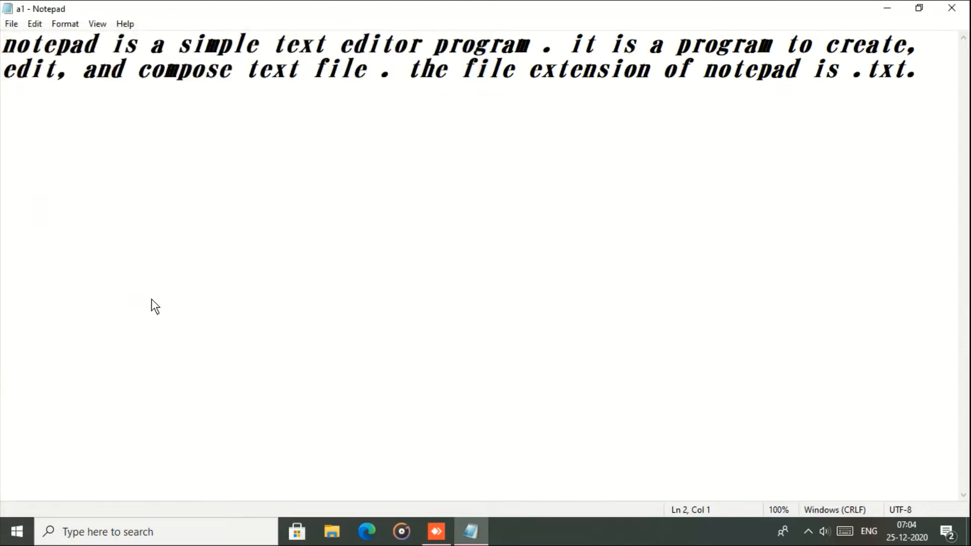
left_click(12, 24)
mouse_move(125, 23)
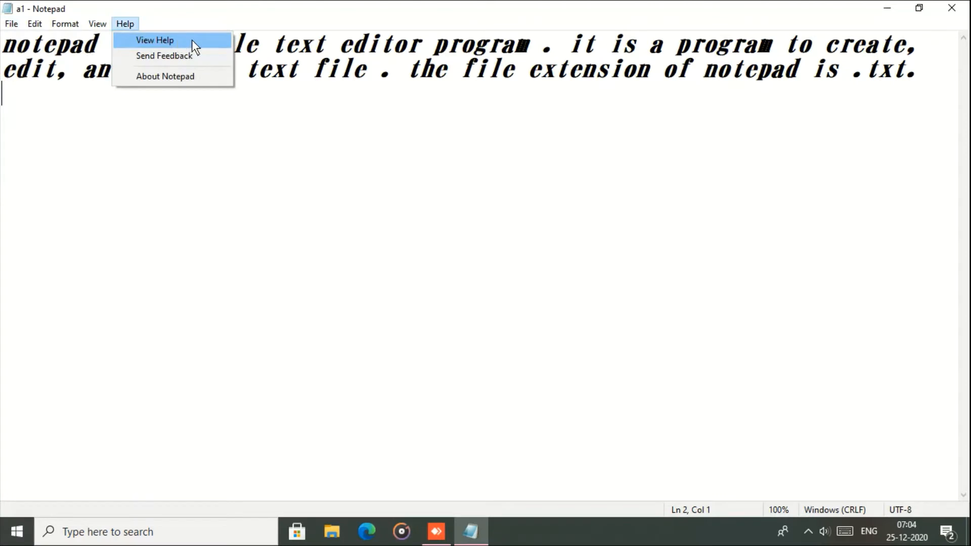
left_click(350, 80)
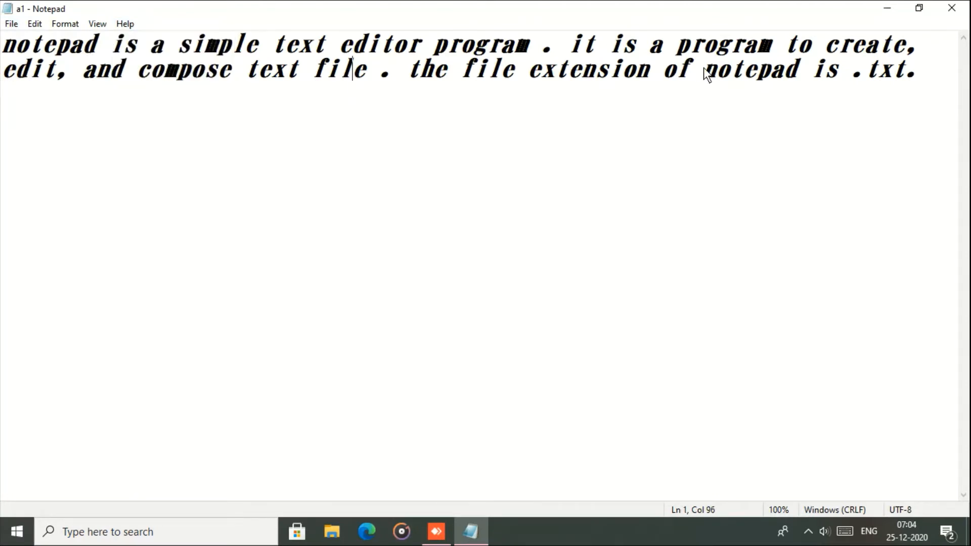
- Close the document, reopen a1 from the abcd folder on the Desktop, and maximize it after closing the folder window
left_click(951, 9)
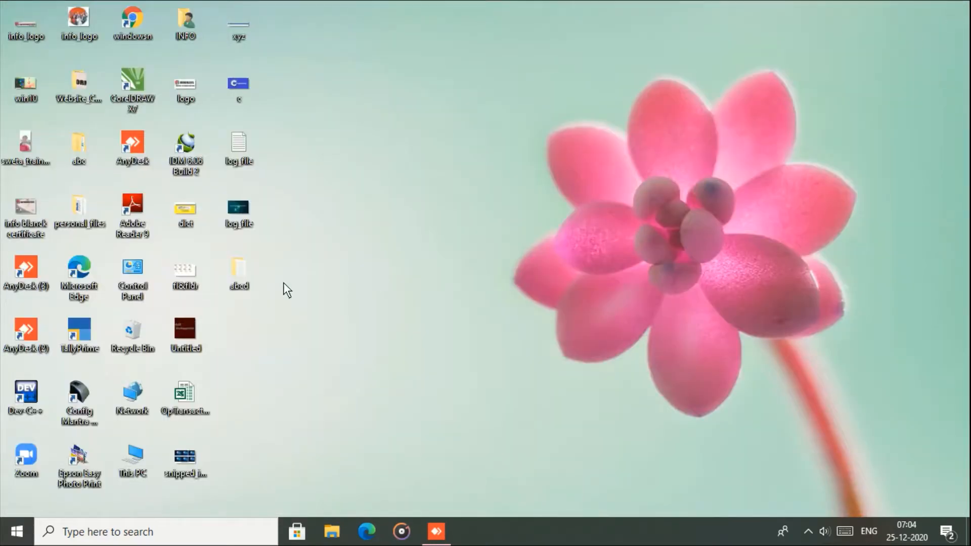
double_click(246, 274)
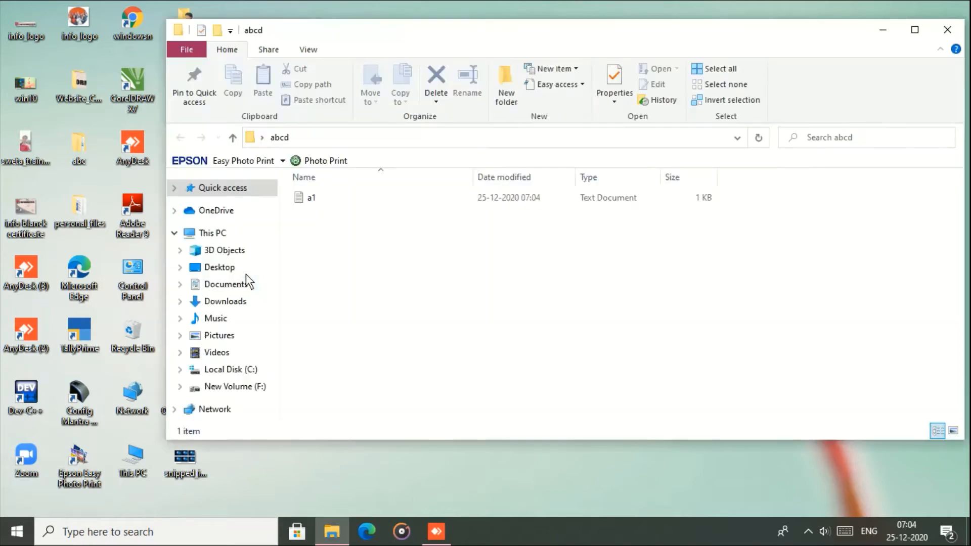
left_click(313, 203)
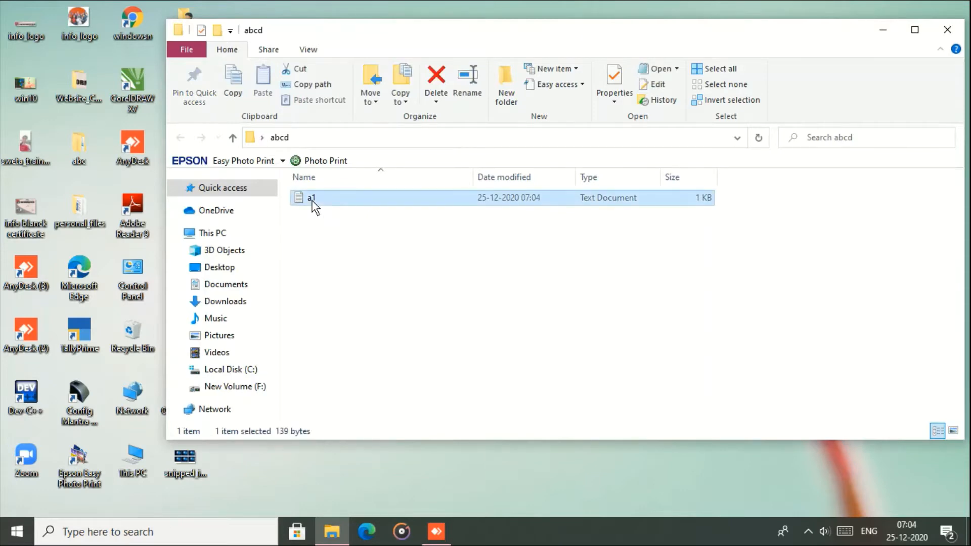
double_click(314, 202)
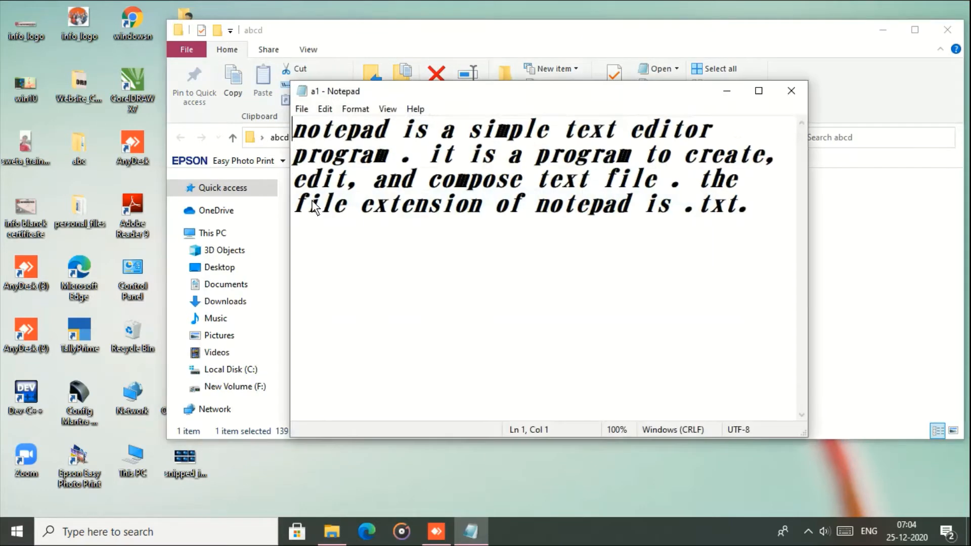
left_click(949, 34)
left_click(761, 92)
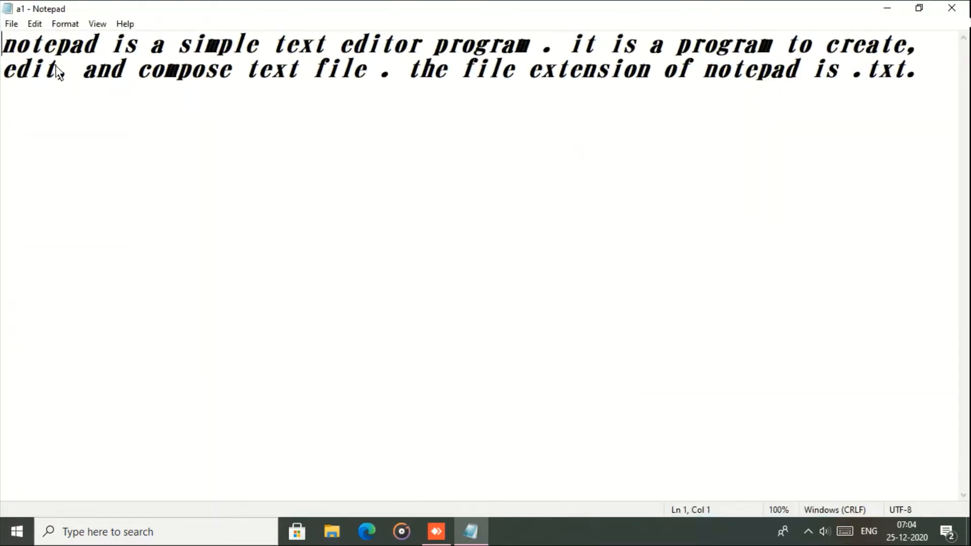
- Try opening a file from the document by selecting a1 in the abcd folder, and cancel without opening it
left_click(12, 24)
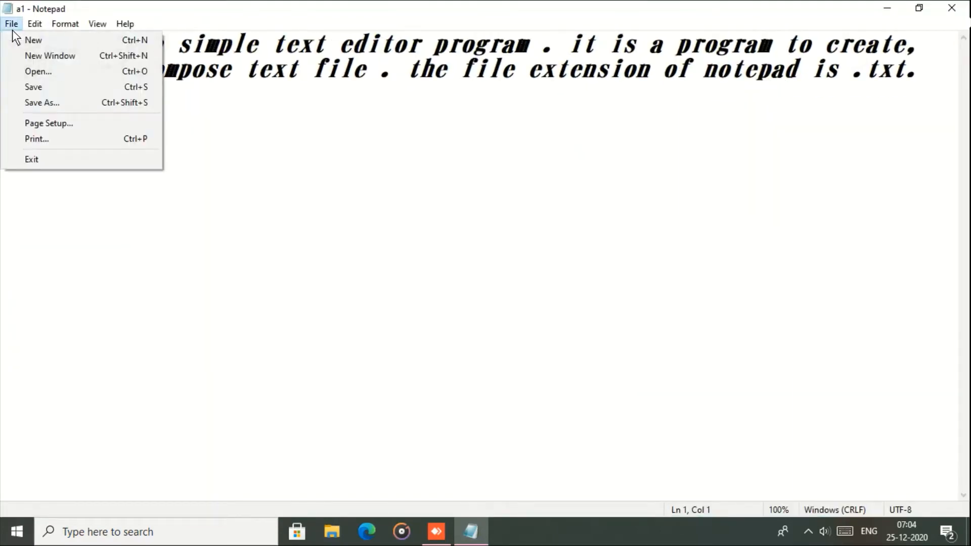
left_click(29, 70)
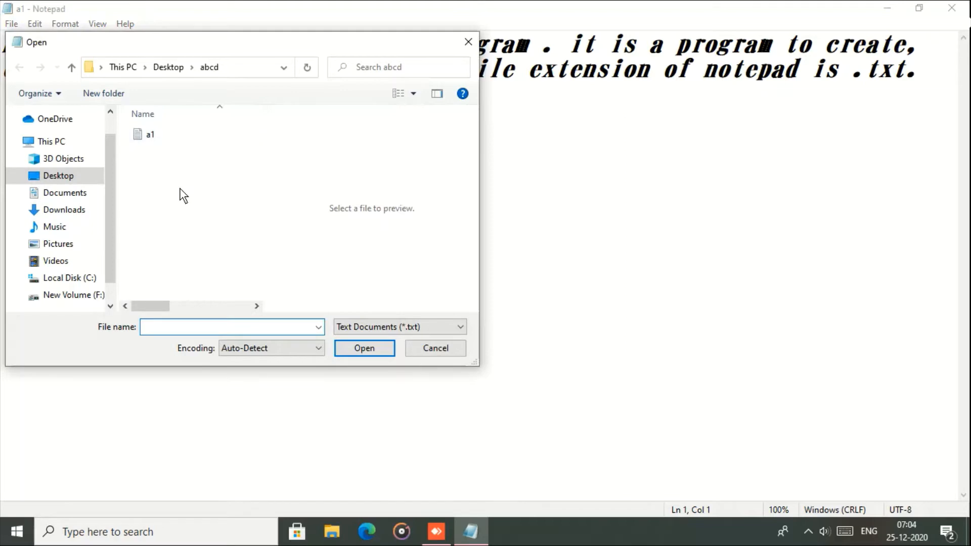
left_click(132, 136)
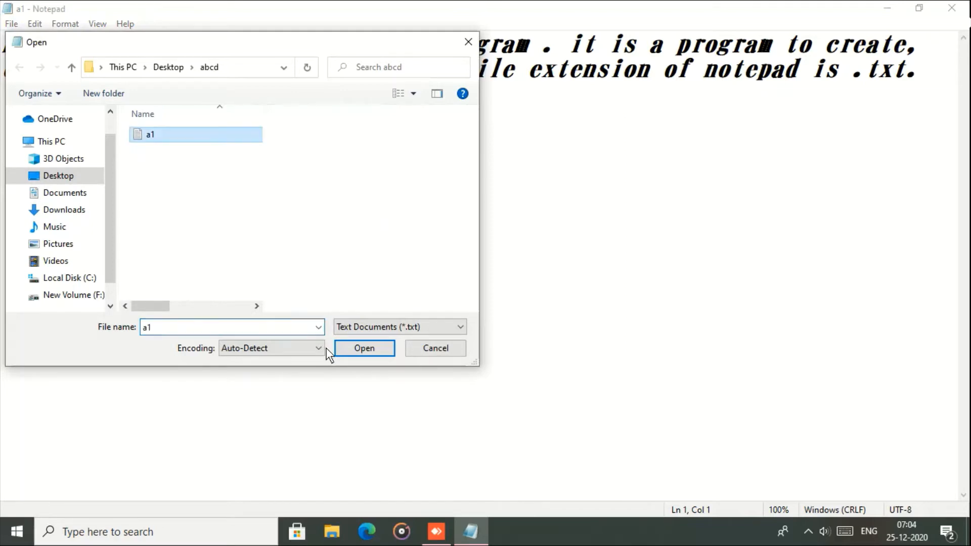
left_click(416, 349)
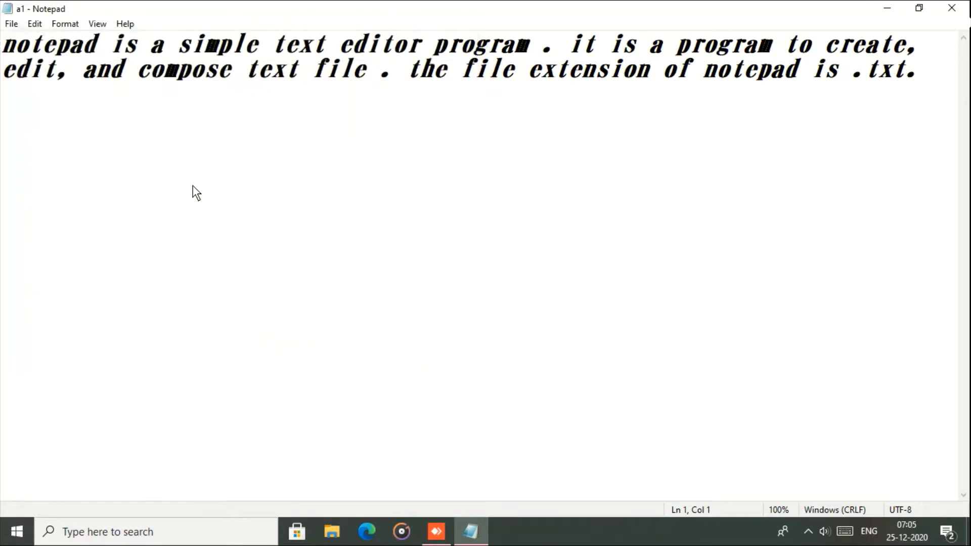
- Save a copy of the document in the abcd folder under the new name a2
left_click(11, 25)
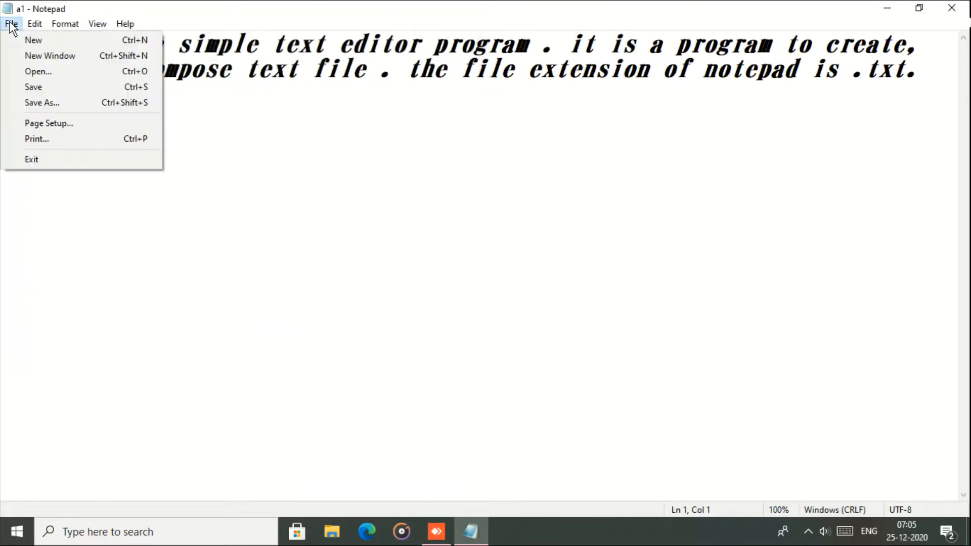
left_click(44, 103)
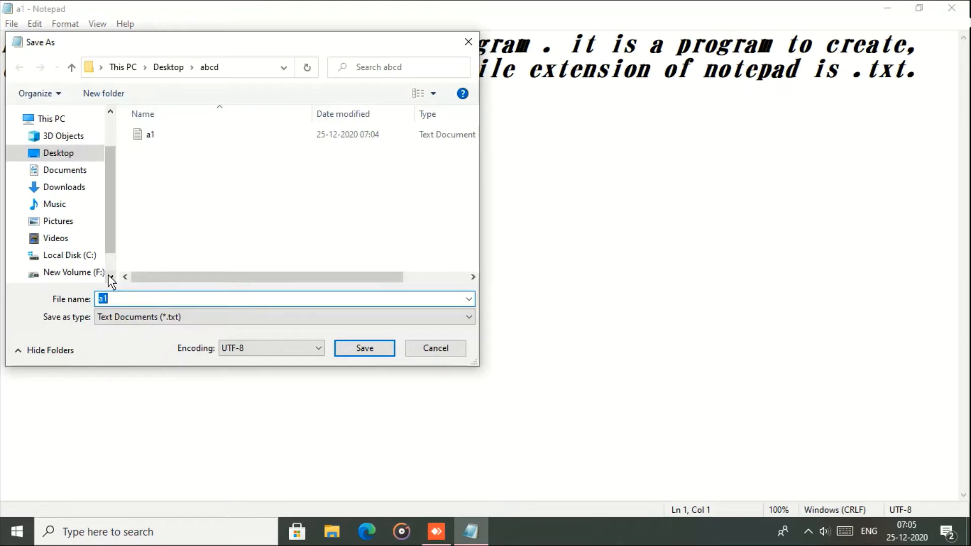
left_click(133, 298)
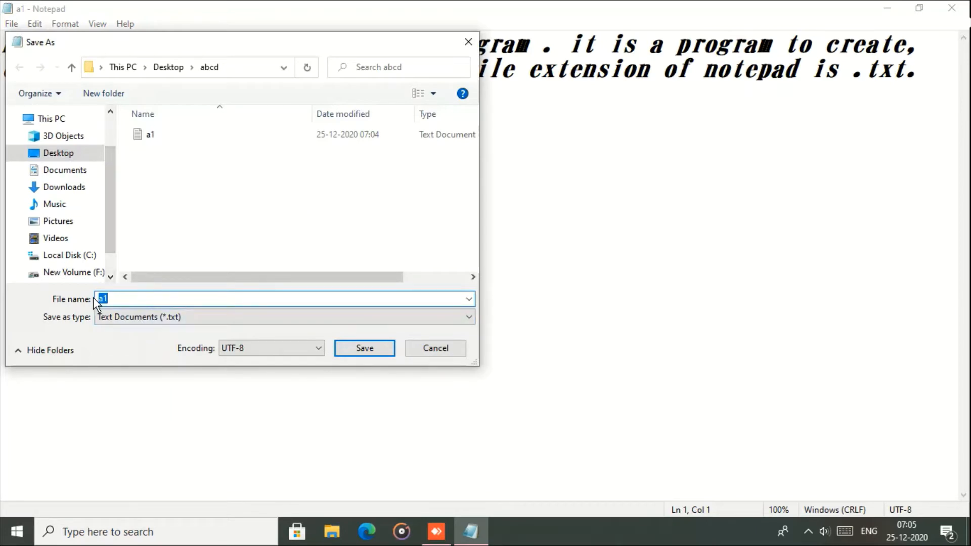
type("a2")
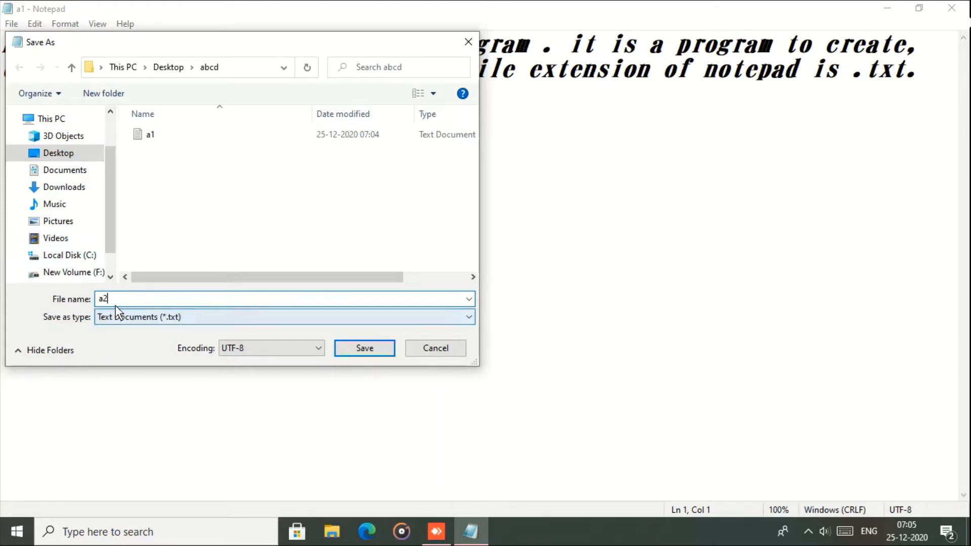
left_click(355, 350)
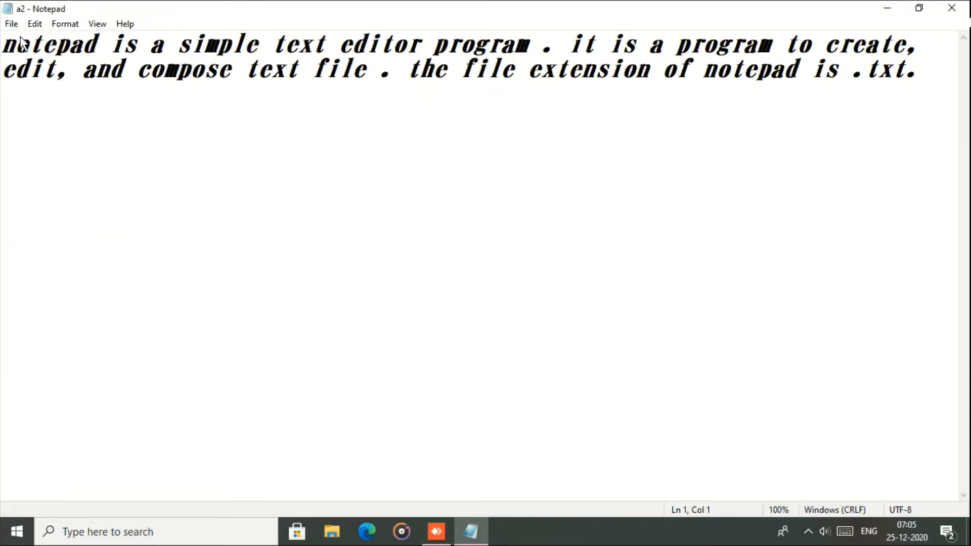
- Check which text files can be opened from the abcd folder, and cancel without opening any
left_click(11, 24)
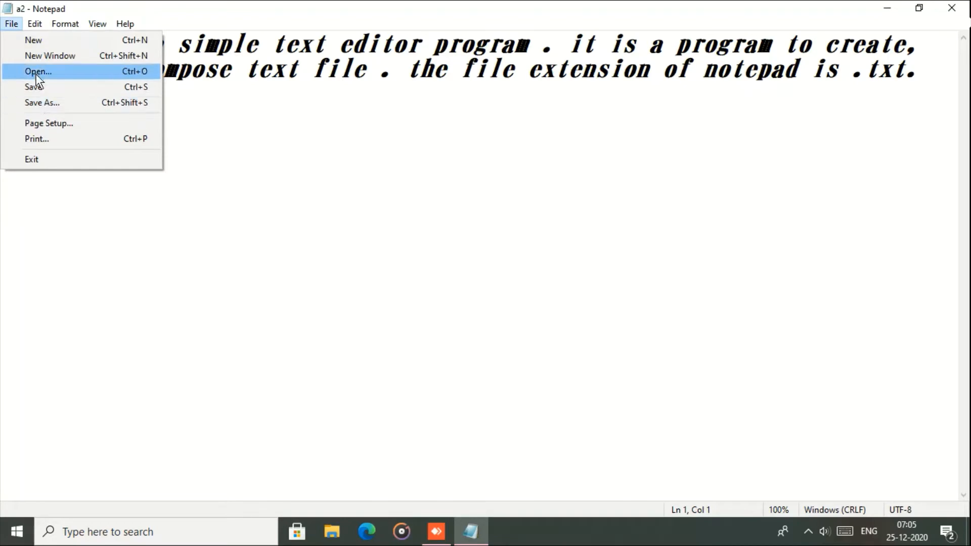
left_click(37, 74)
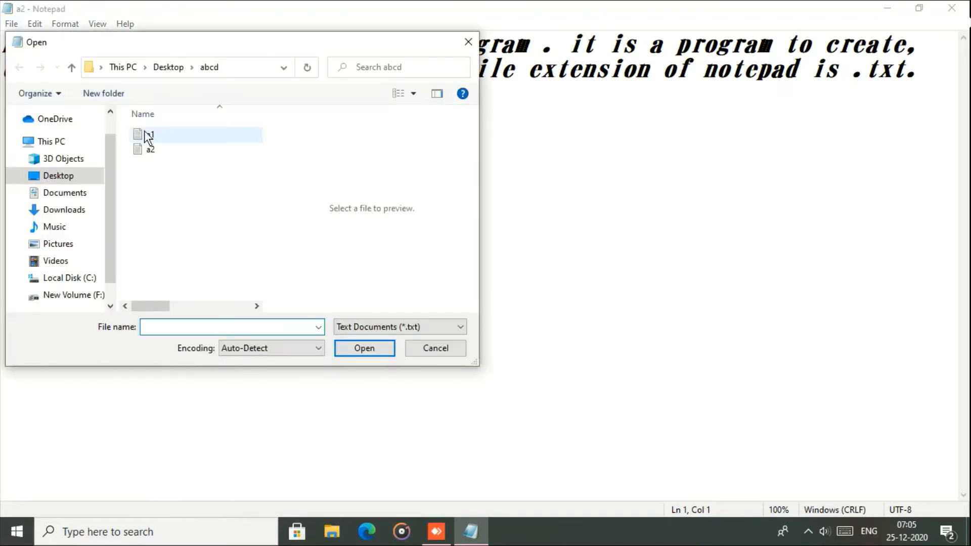
left_click(424, 348)
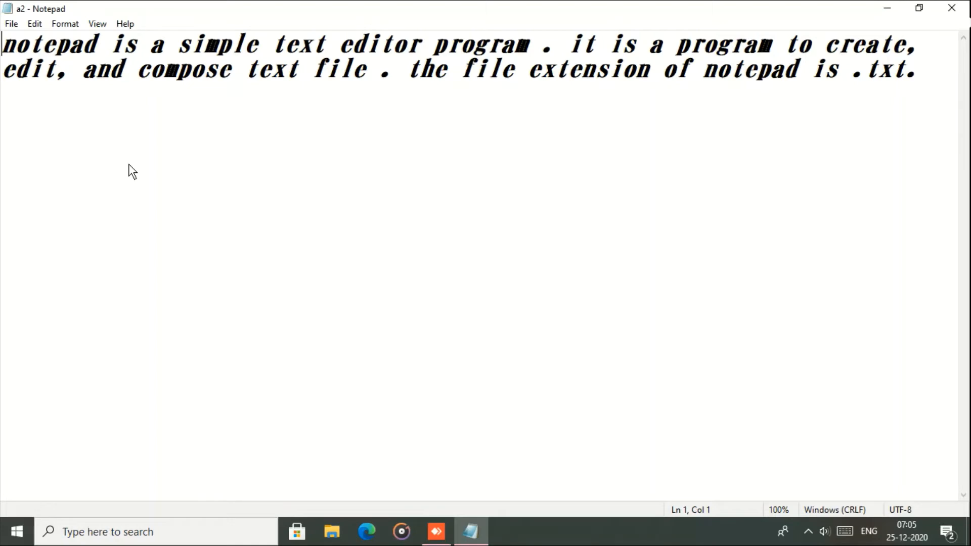
- Bring up Page Setup, move the dialog to the middle of the document, and examine the available paper sizes and paper sources
left_click(11, 25)
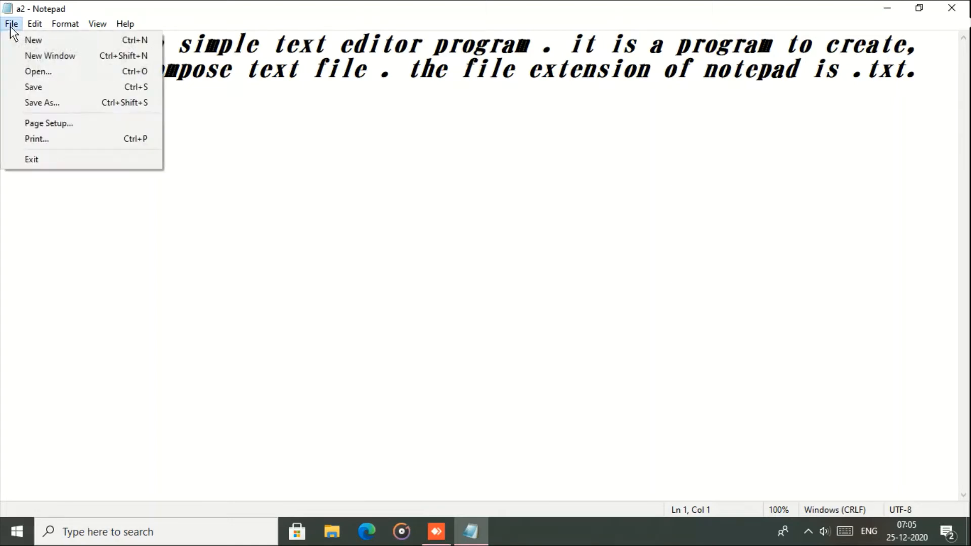
left_click(51, 123)
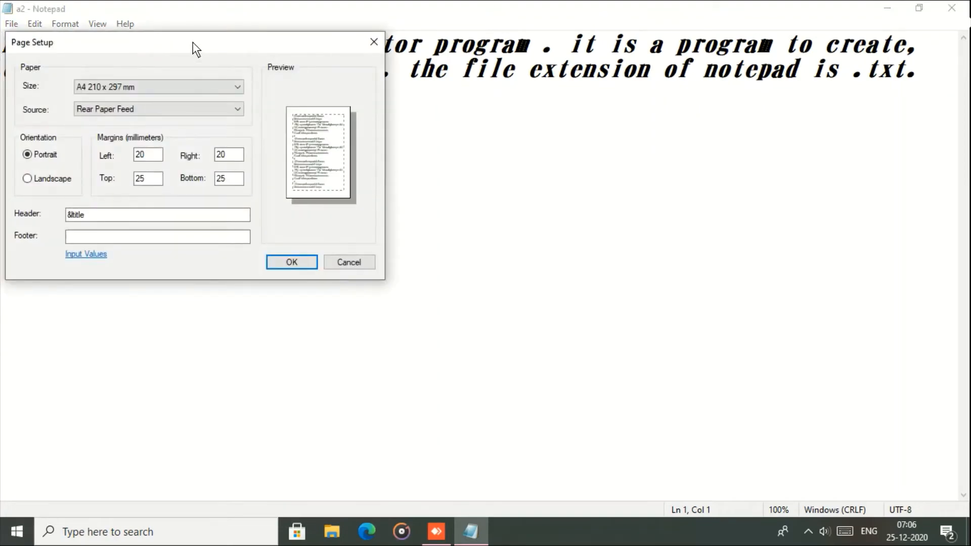
left_click_drag(199, 48, 481, 134)
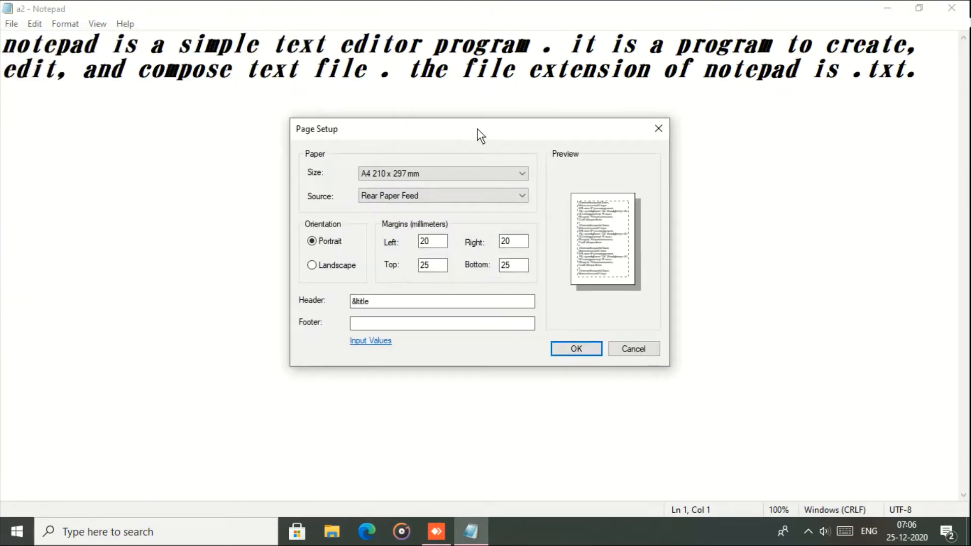
left_click(431, 176)
left_click(430, 176)
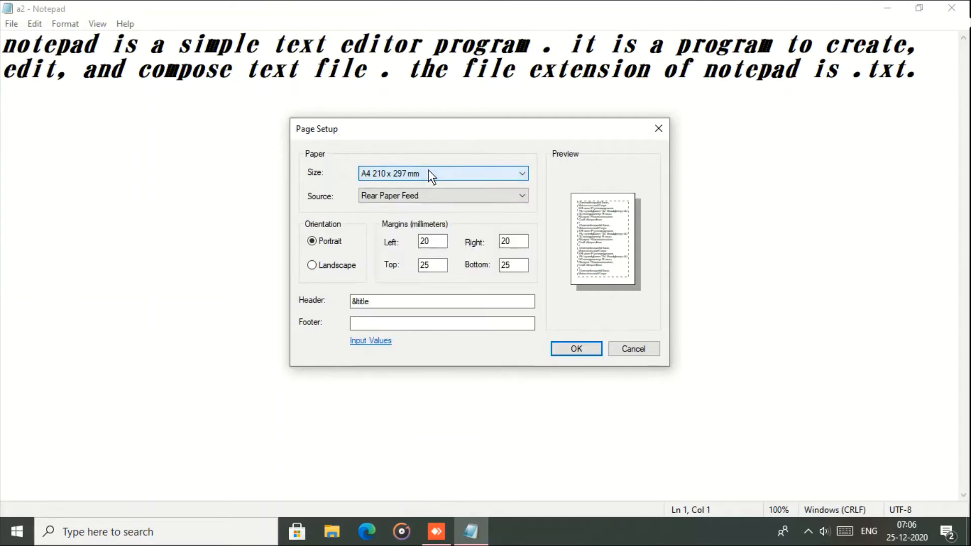
left_click(430, 176)
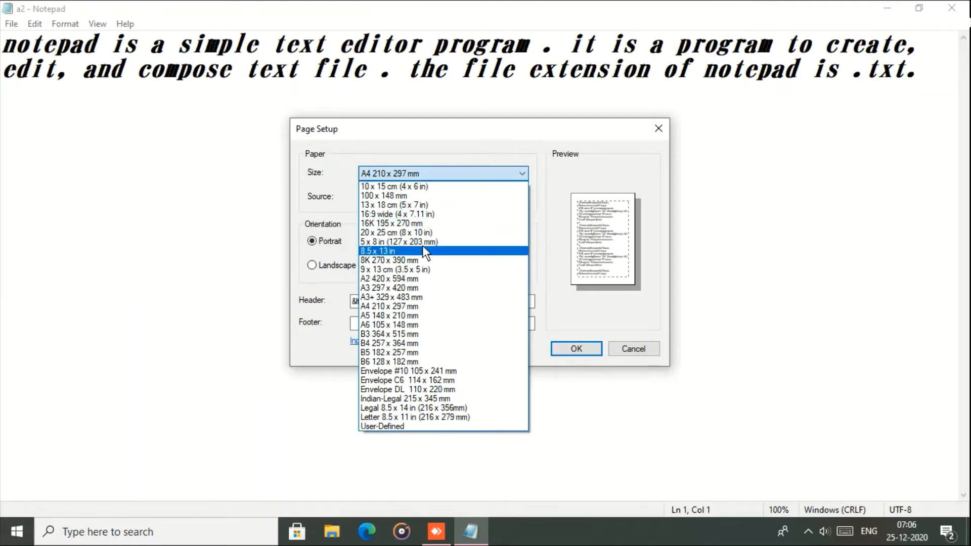
left_click(416, 151)
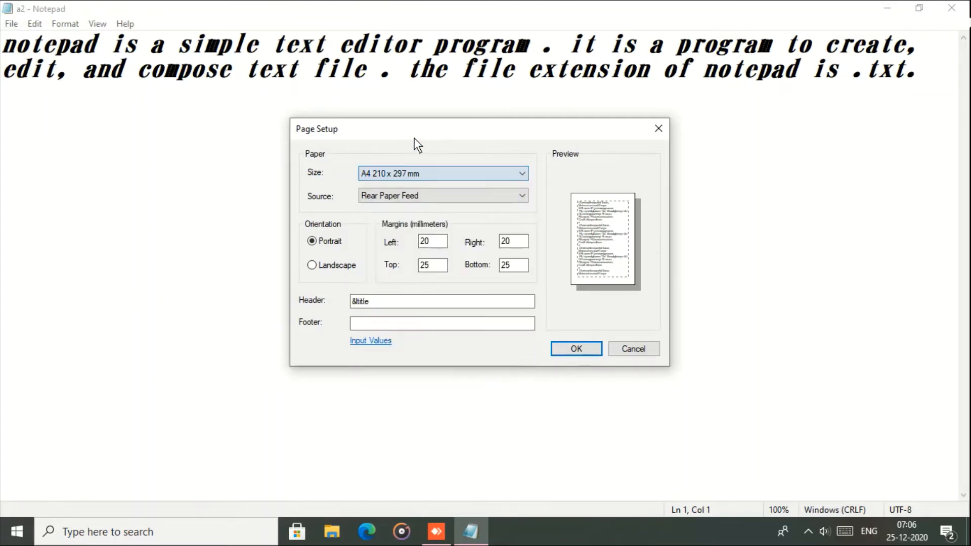
left_click(397, 198)
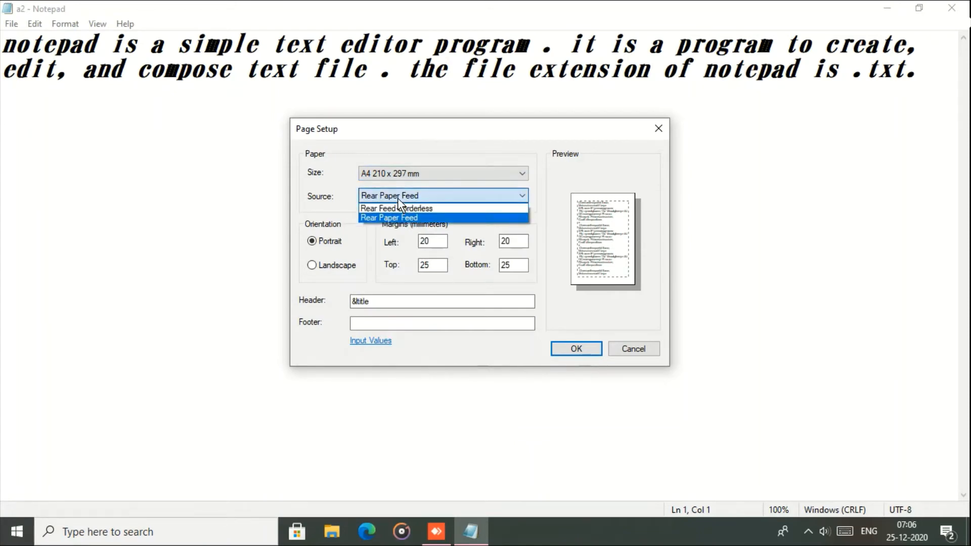
left_click(397, 198)
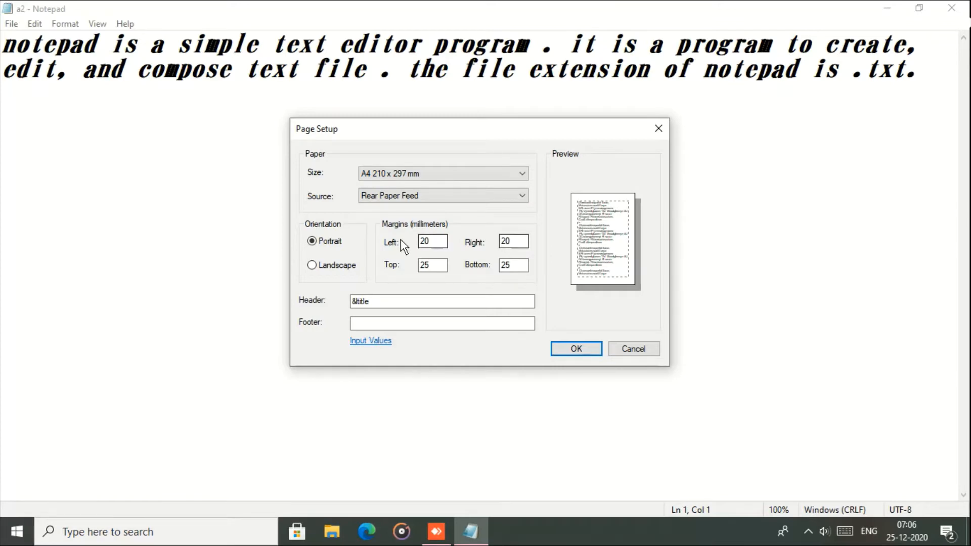
- Try the landscape and portrait orientations, ending on portrait, and set the left margin to 25 mm
left_click(312, 268)
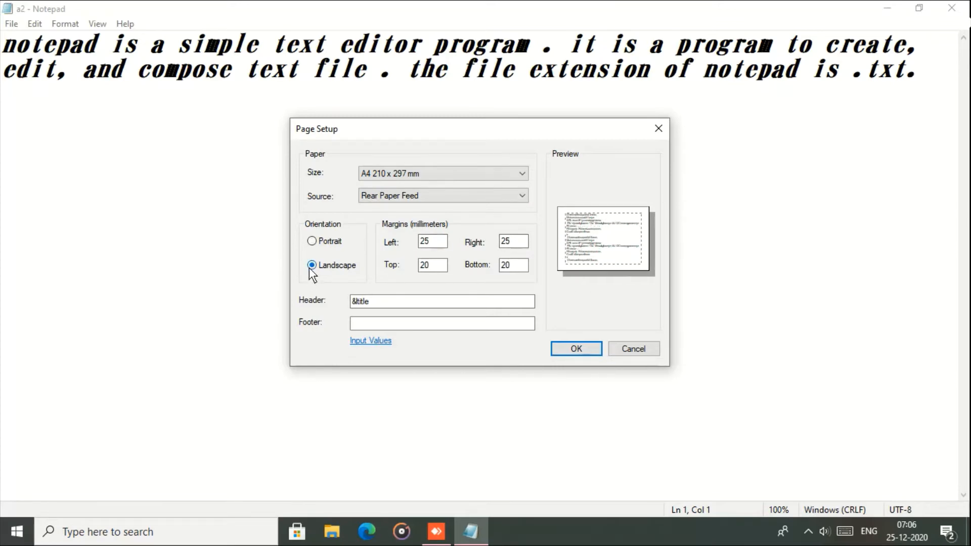
left_click(311, 242)
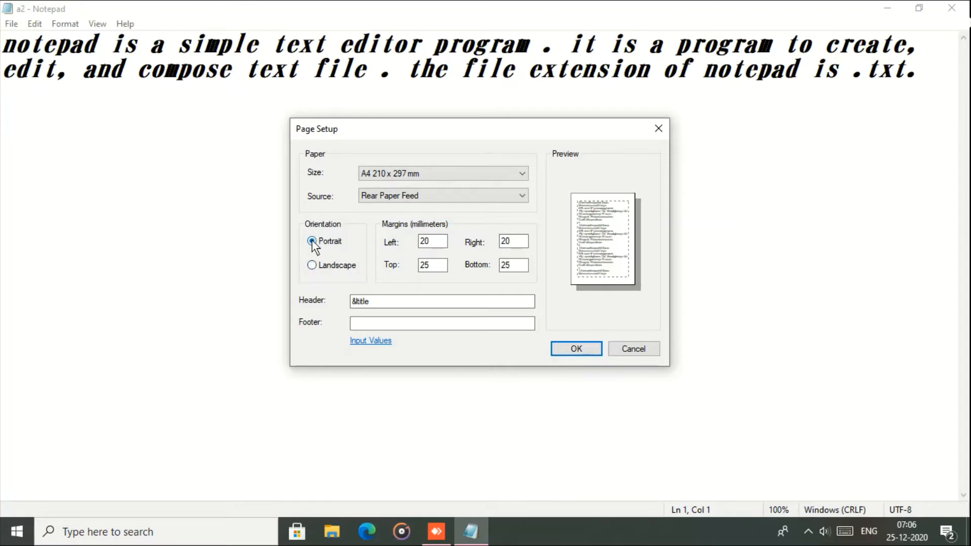
left_click(311, 264)
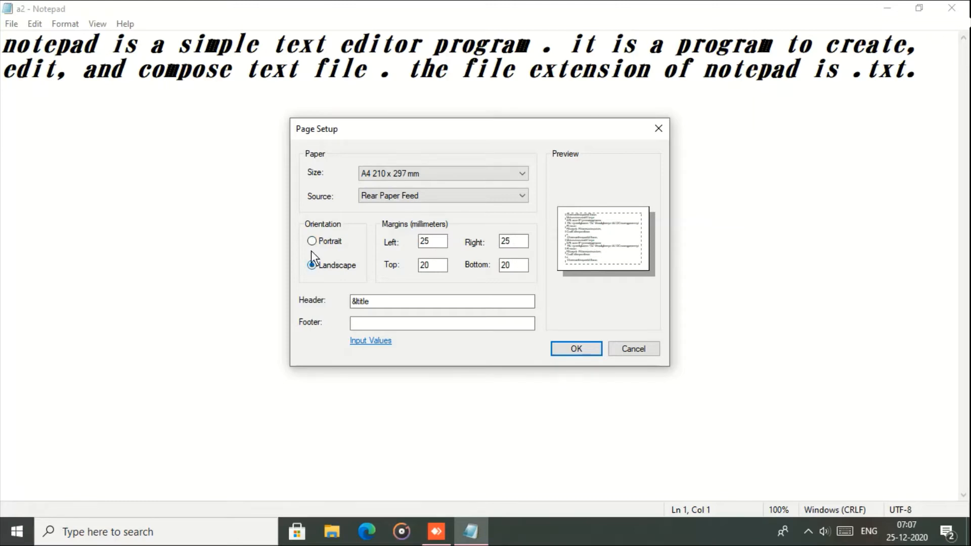
left_click(311, 243)
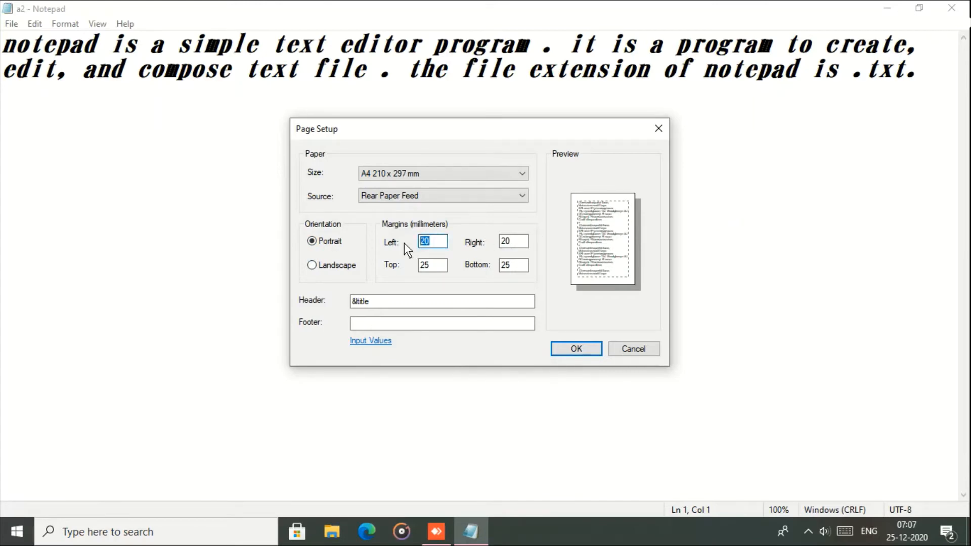
type("25")
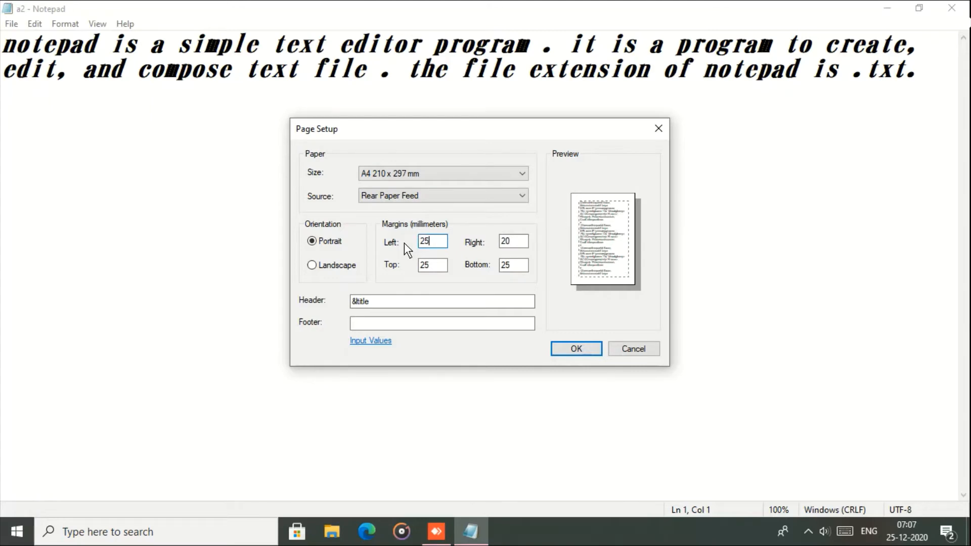
left_click(511, 243)
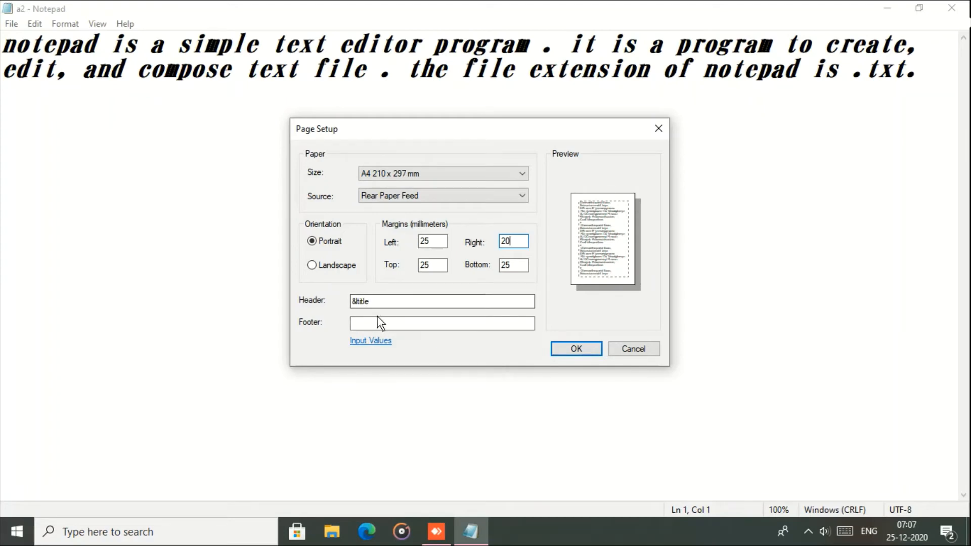
- Examine the online help on header and footer commands, and cancel Page Setup after closing the help page
left_click(368, 342)
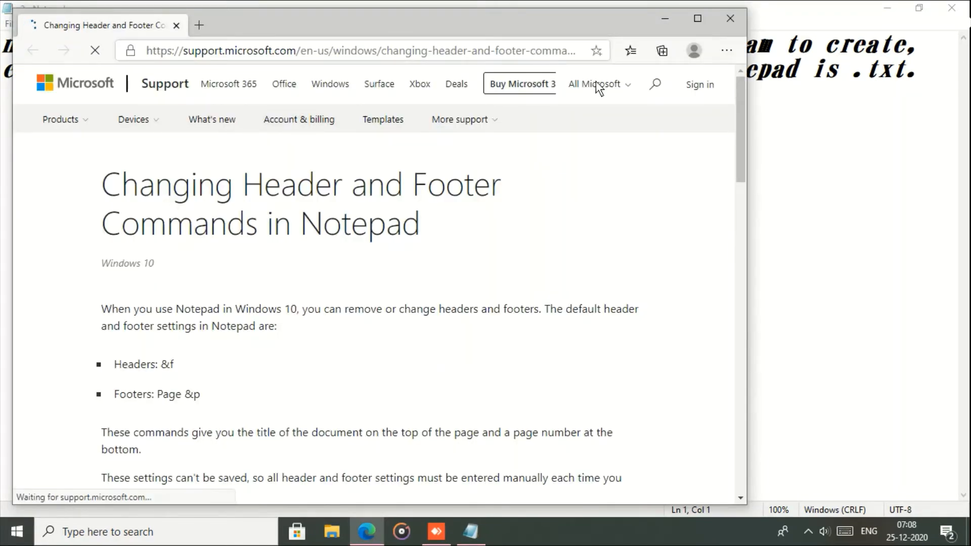
left_click_drag(742, 132, 742, 185)
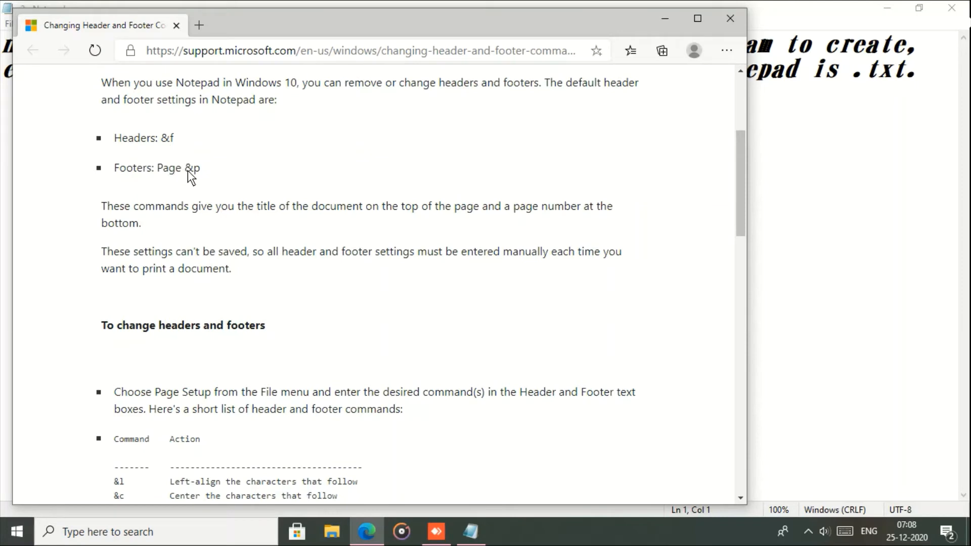
left_click_drag(737, 190, 741, 269)
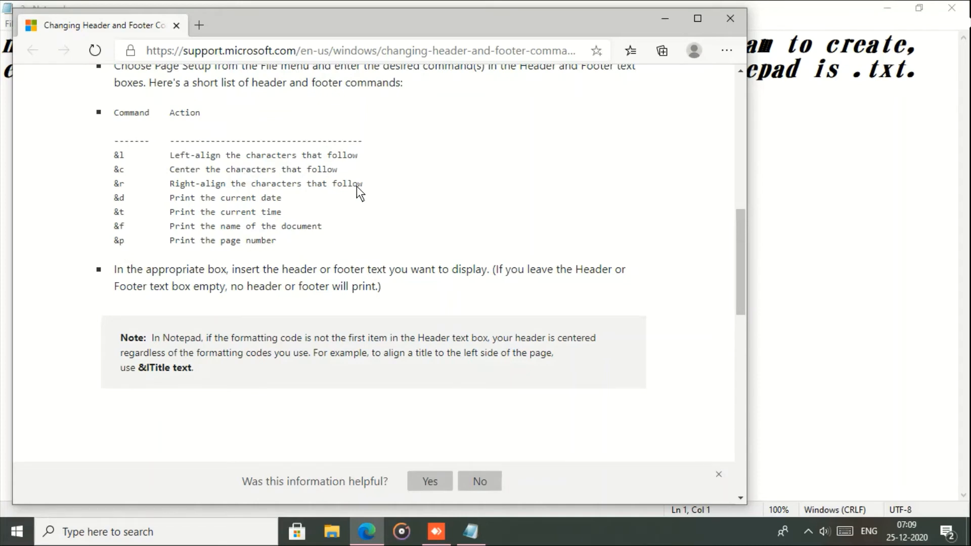
left_click(727, 23)
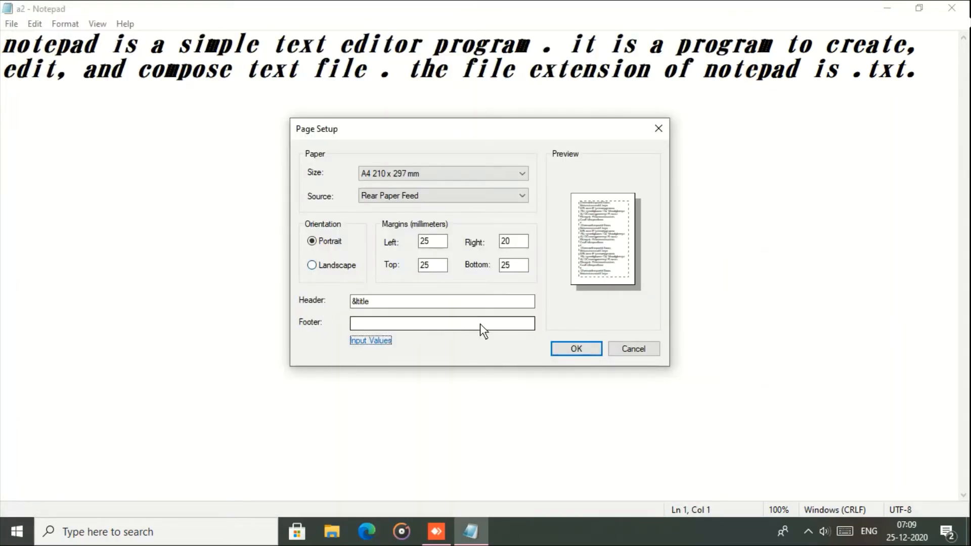
left_click(636, 348)
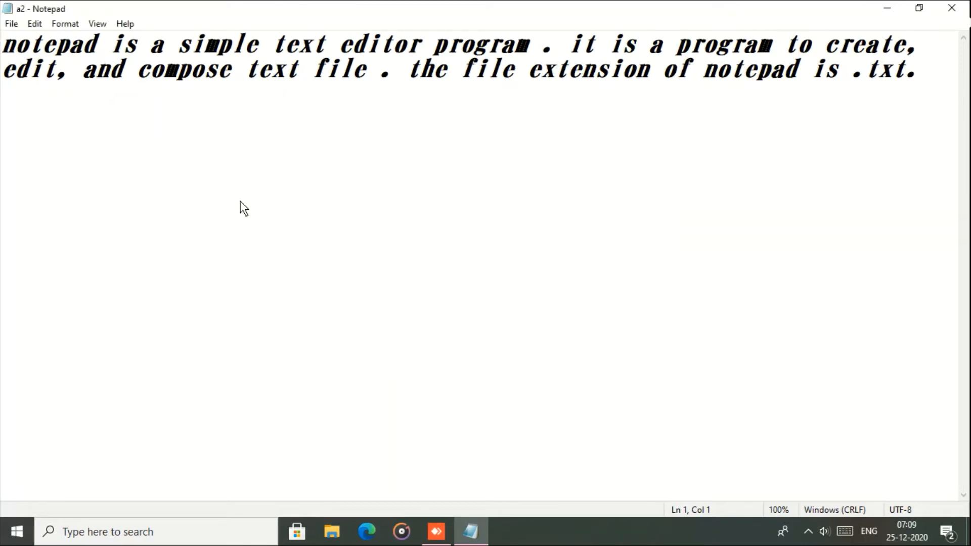
- Bring up the print settings, apply the EPSON L3110 Series as printer, and close them without printing
left_click(8, 29)
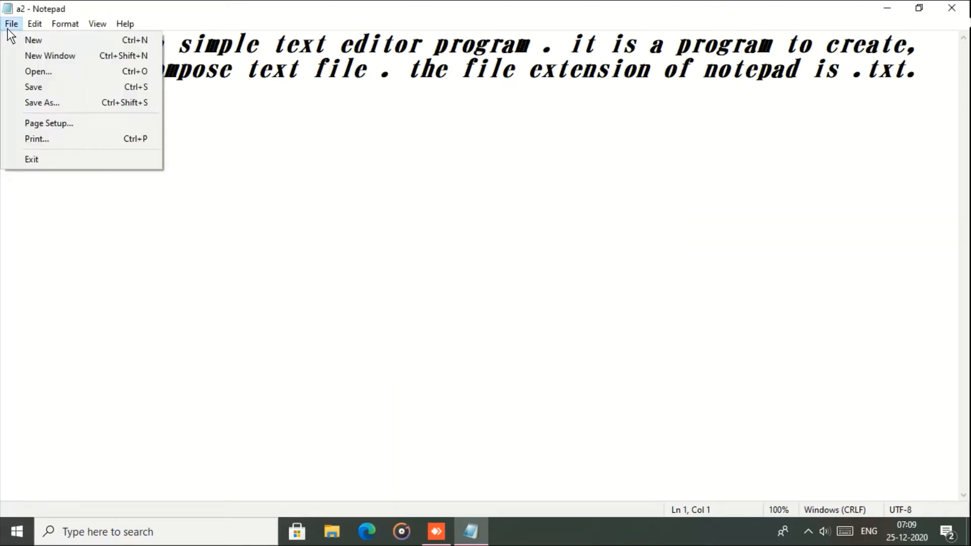
left_click(35, 138)
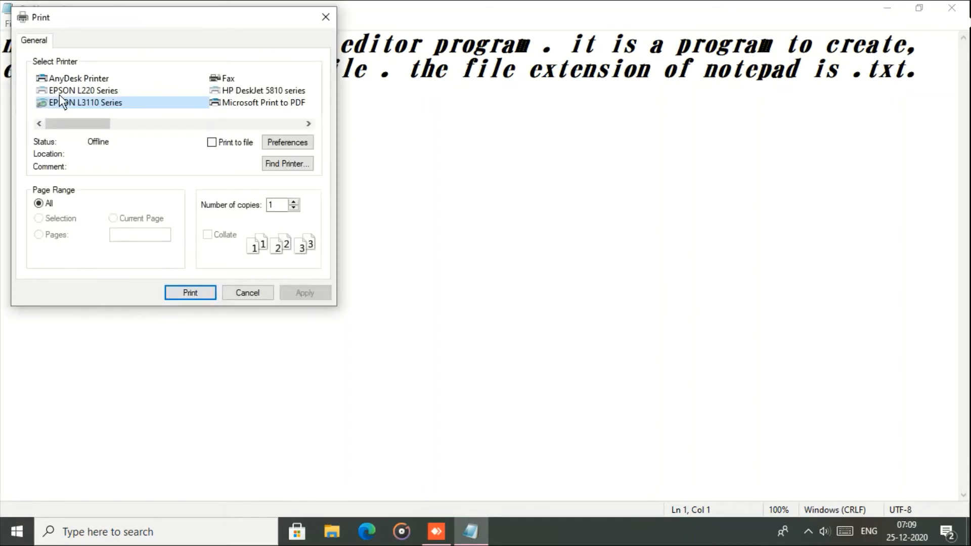
left_click_drag(120, 18, 348, 90)
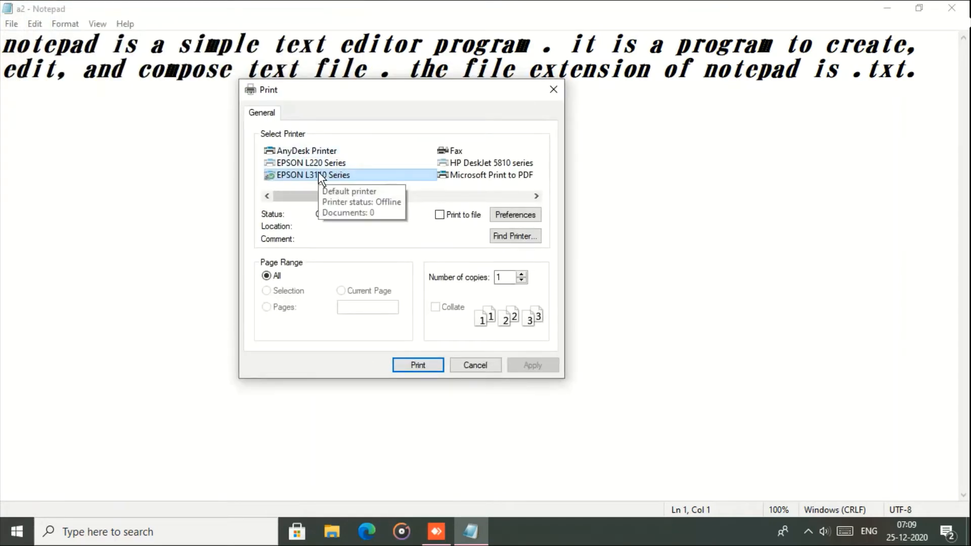
left_click(284, 176)
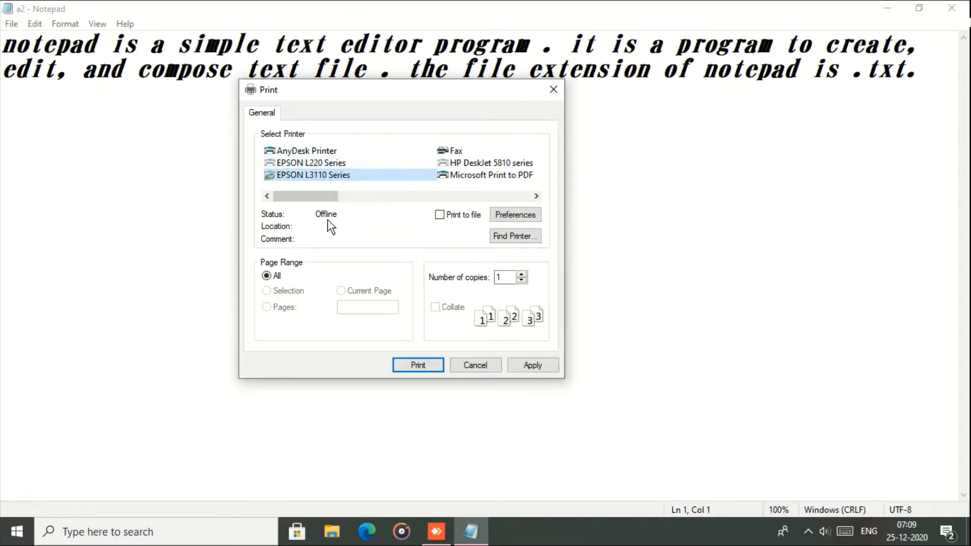
left_click(319, 176)
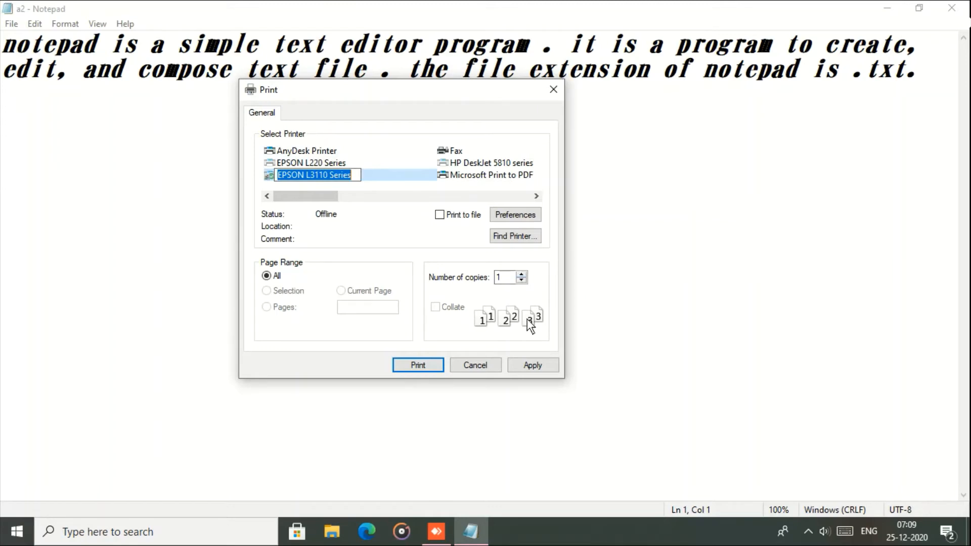
left_click(540, 366)
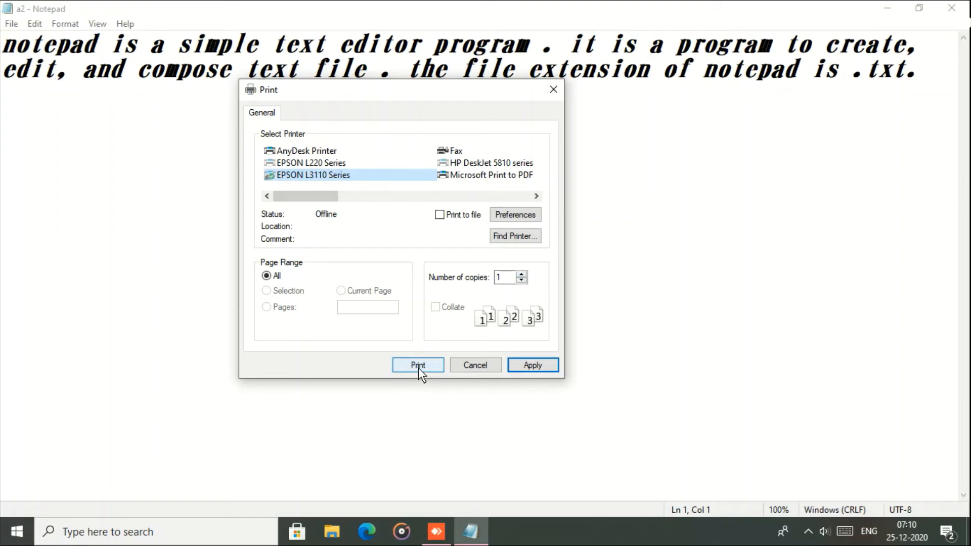
left_click(556, 90)
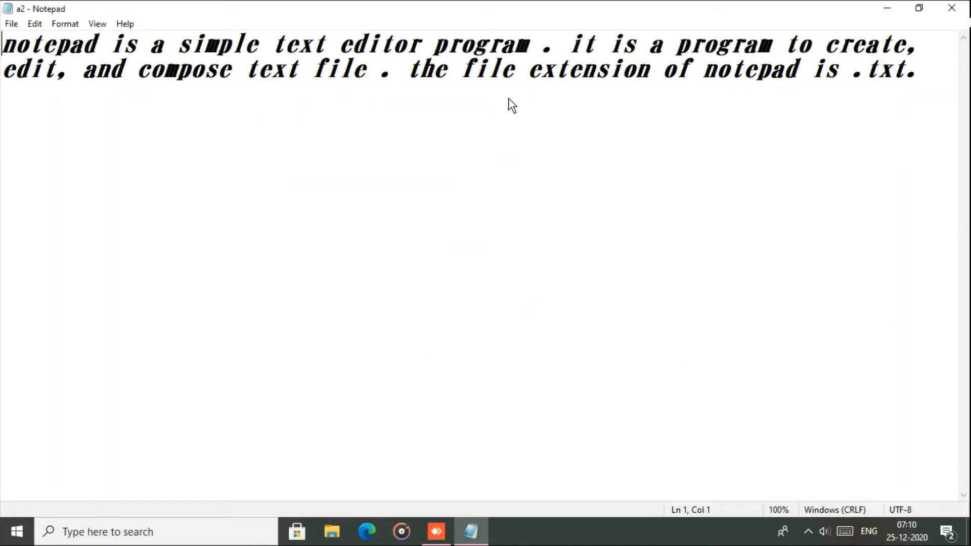
- Exit Notepad and open the a1 text file from the abcd folder on the desktop
left_click(12, 28)
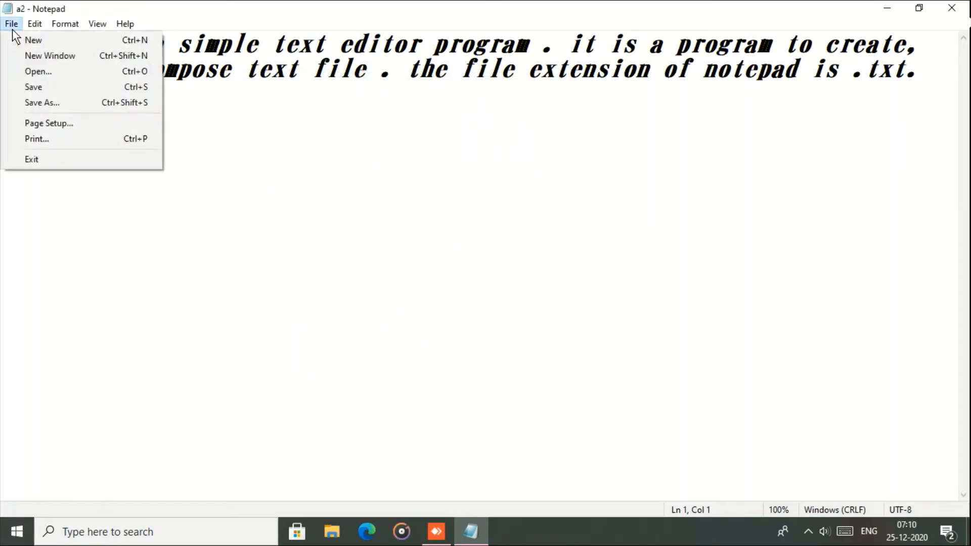
left_click(38, 159)
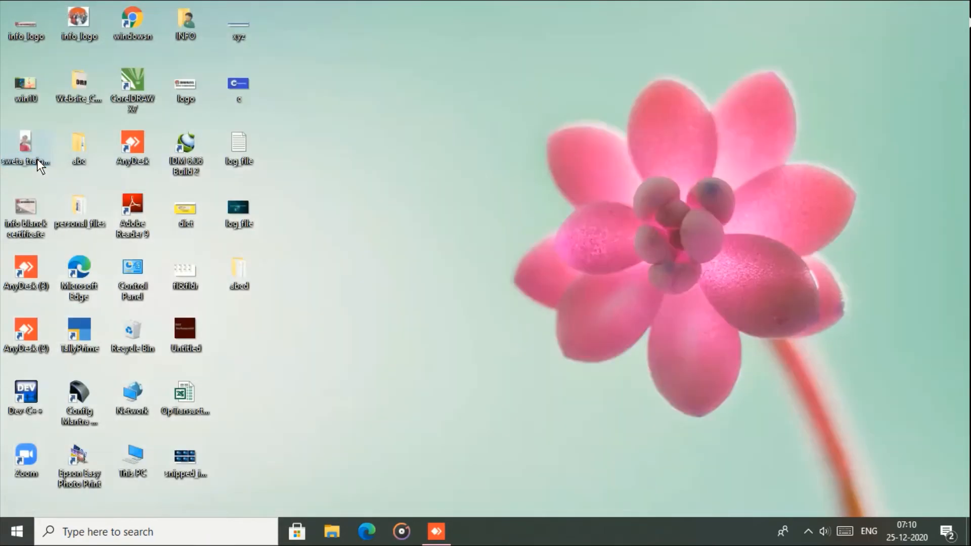
double_click(243, 279)
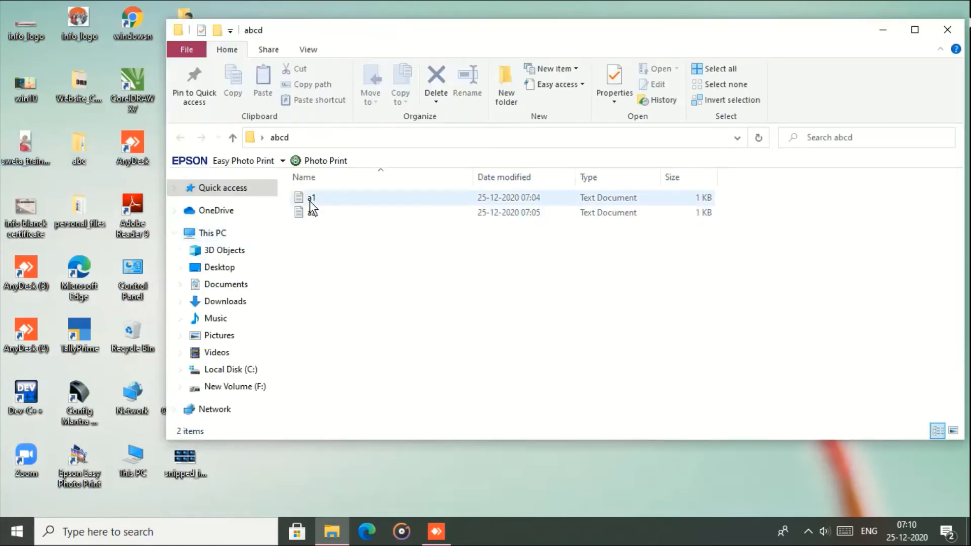
left_click(310, 201)
key("Return")
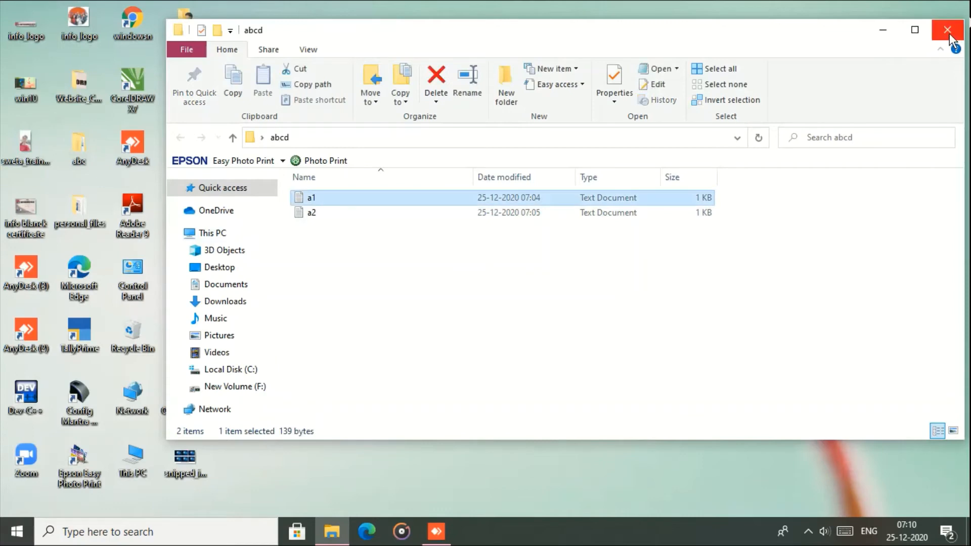
left_click(947, 30)
left_click(758, 94)
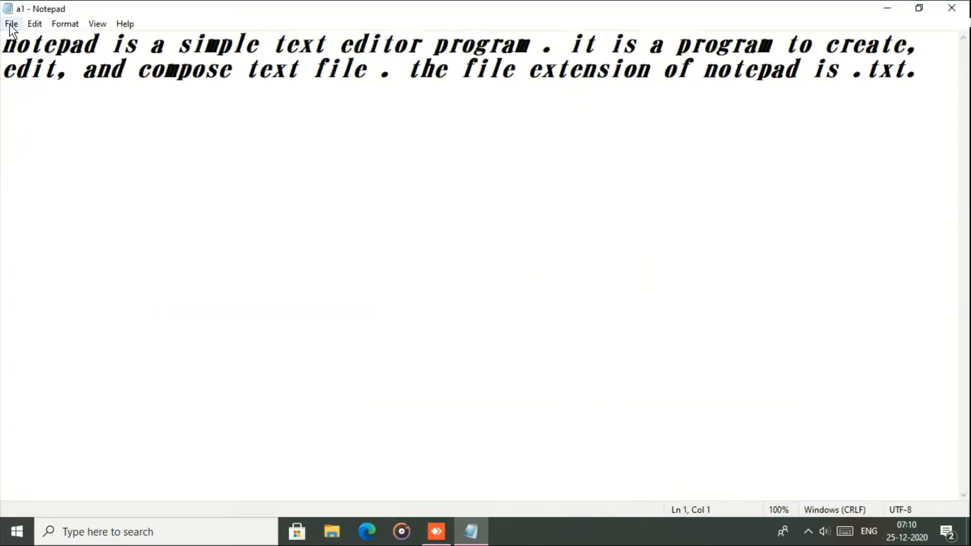
- Delete "notepad is .txt." from the end of the paragraph and undo the deletion
left_click(34, 25)
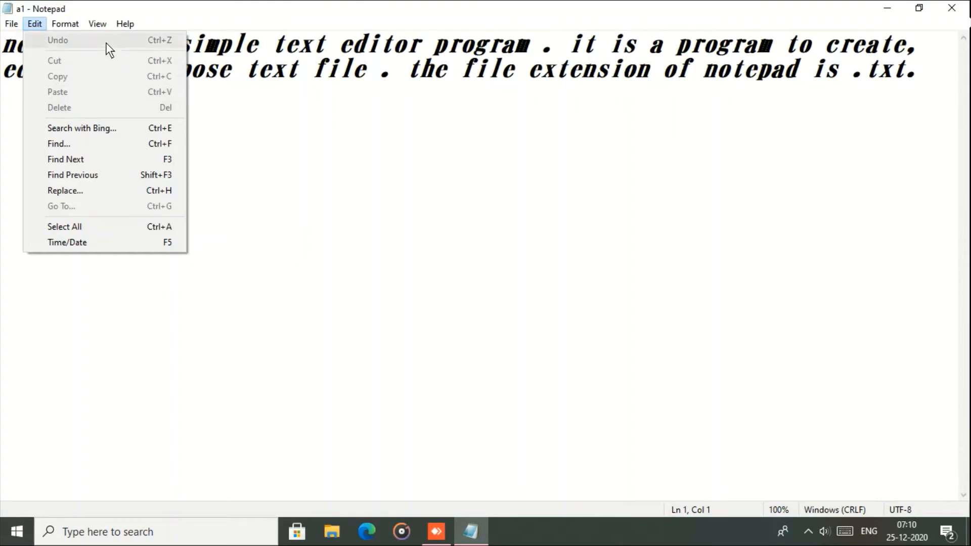
left_click(644, 115)
left_click_drag(705, 71, 965, 71)
key("BackSpace")
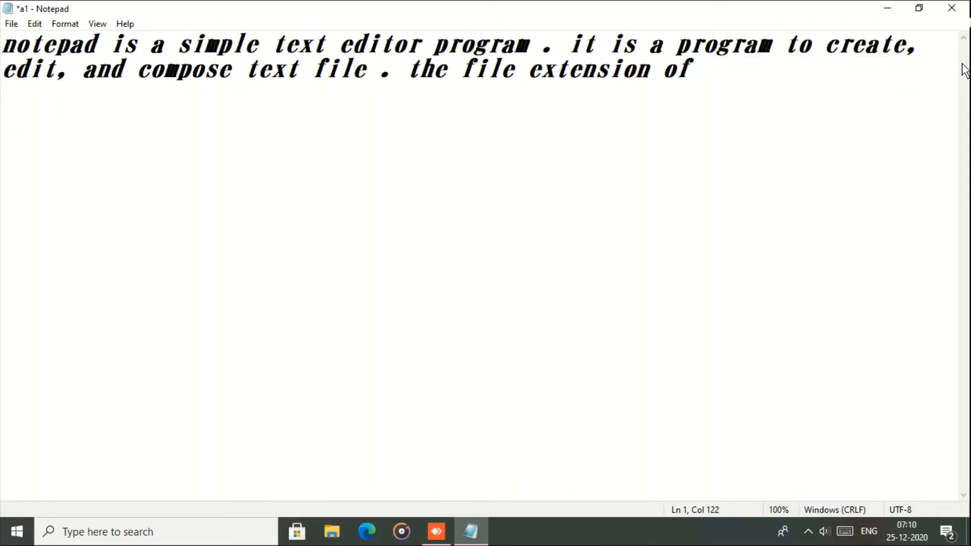
left_click(37, 28)
left_click(46, 39)
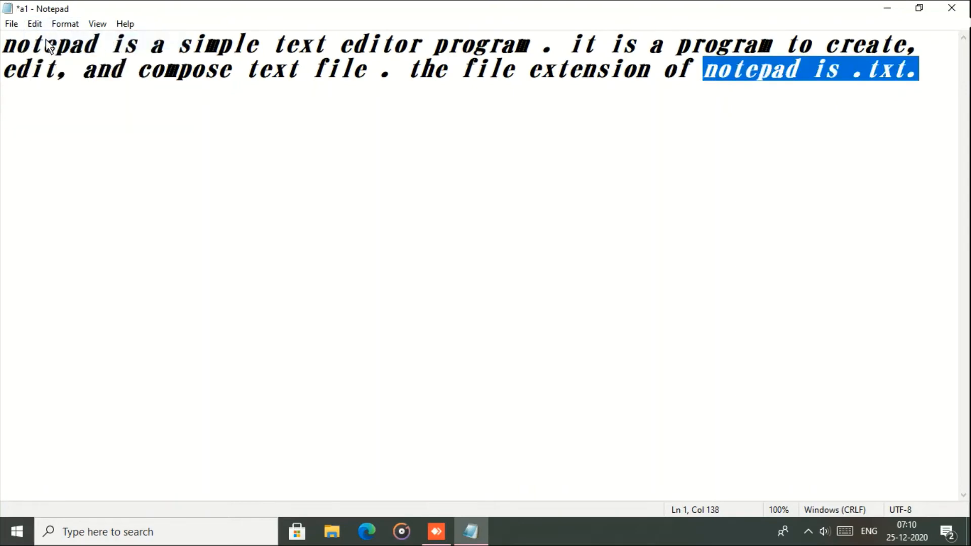
left_click(313, 174)
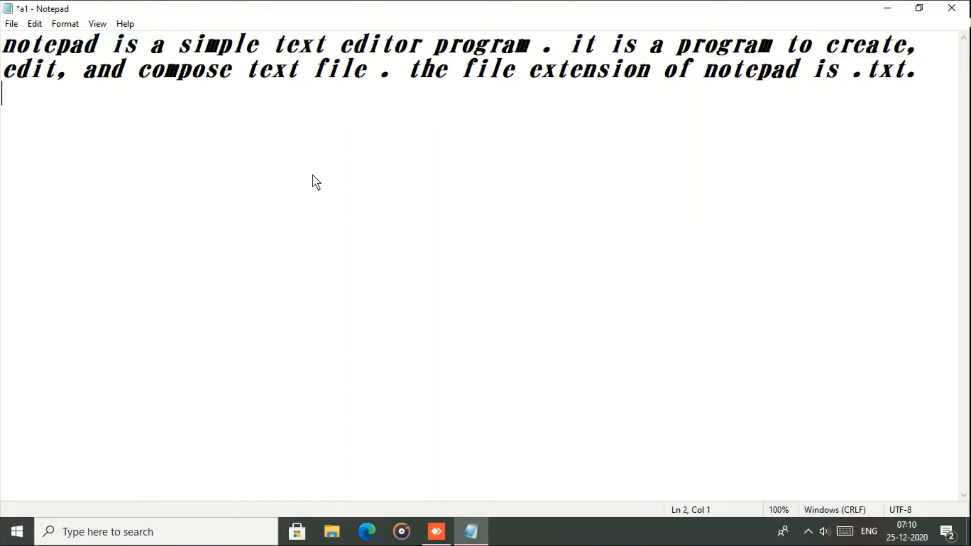
- Apply Undo two more times to toggle the removal of the closing phrase "notepad is .txt.", and deselect the text
left_click(29, 26)
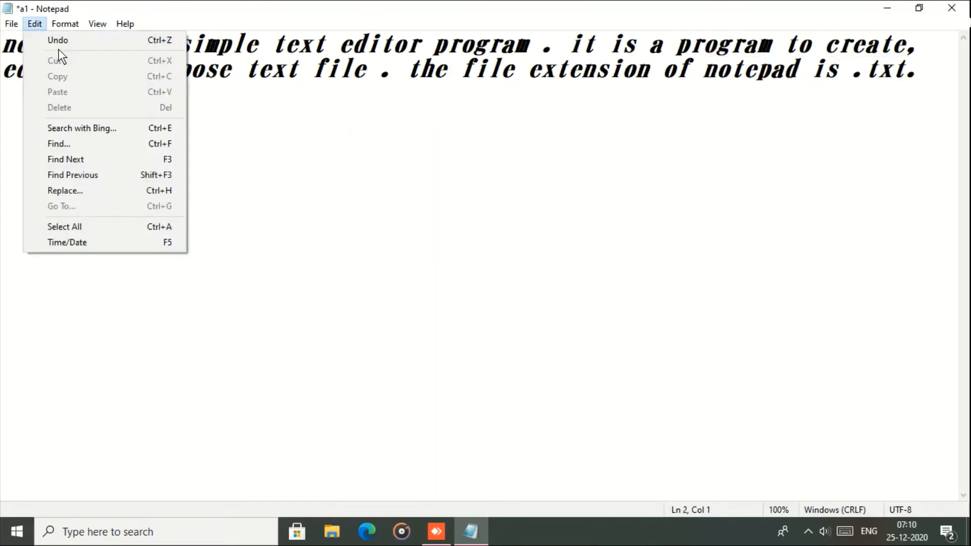
mouse_move(6, 25)
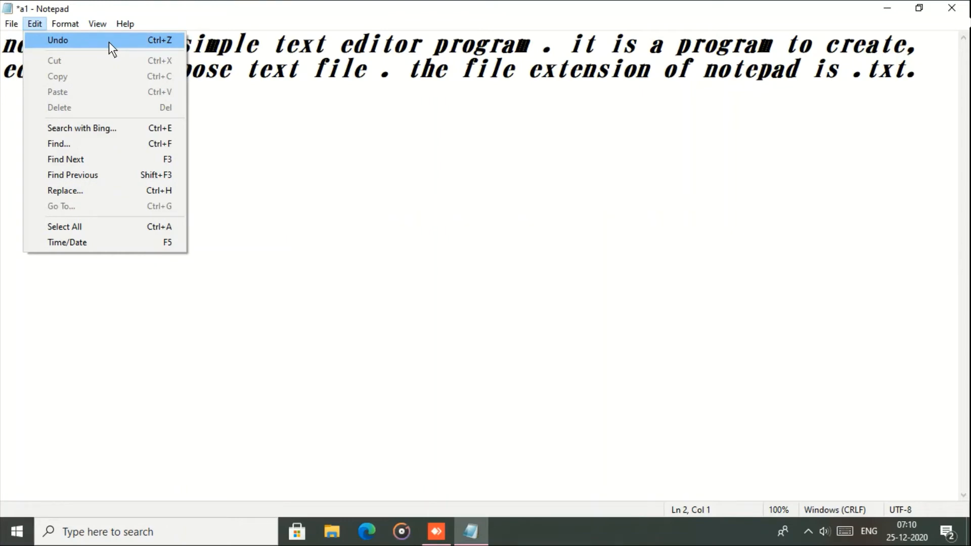
left_click(144, 40)
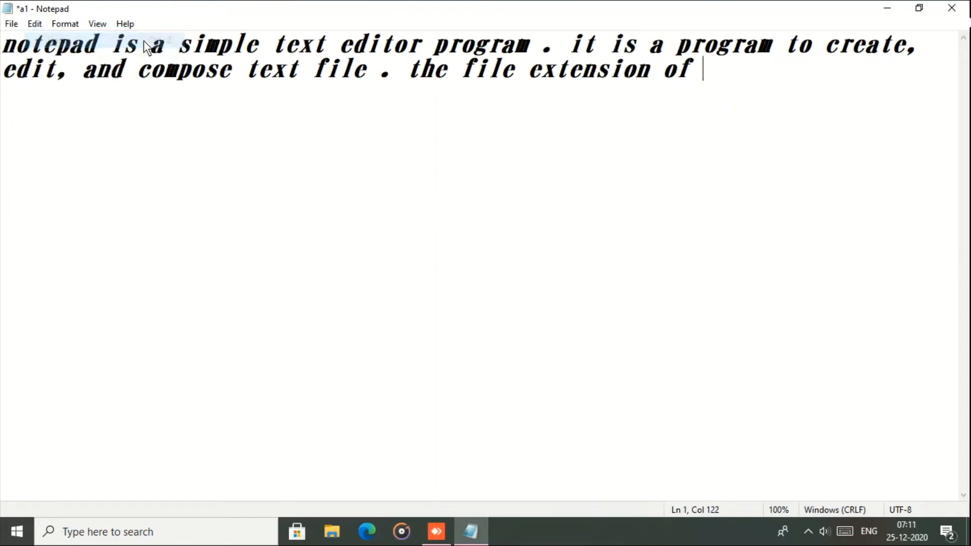
left_click(34, 24)
left_click(51, 35)
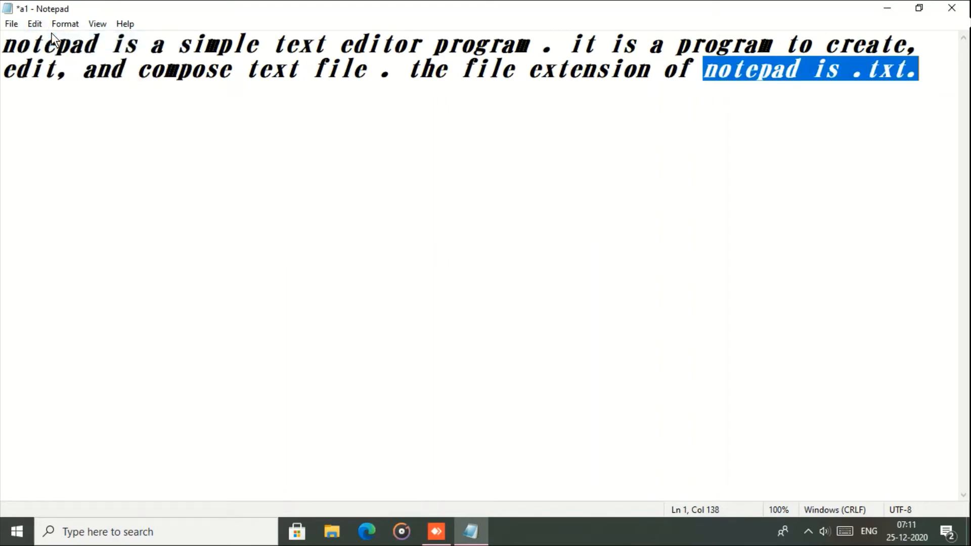
left_click(174, 135)
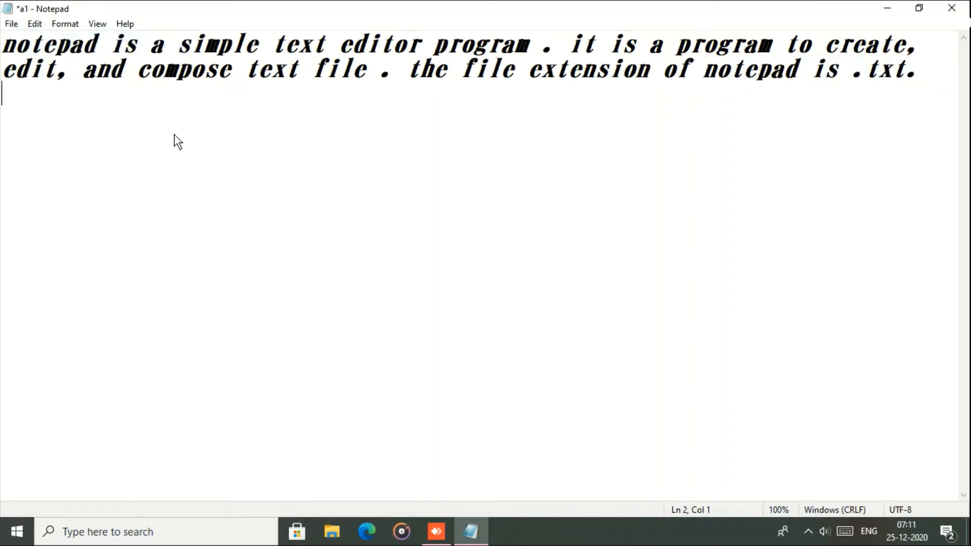
- Cut the sentence "it is a program to create, edit, and compose text file ." from the paragraph
left_click(35, 25)
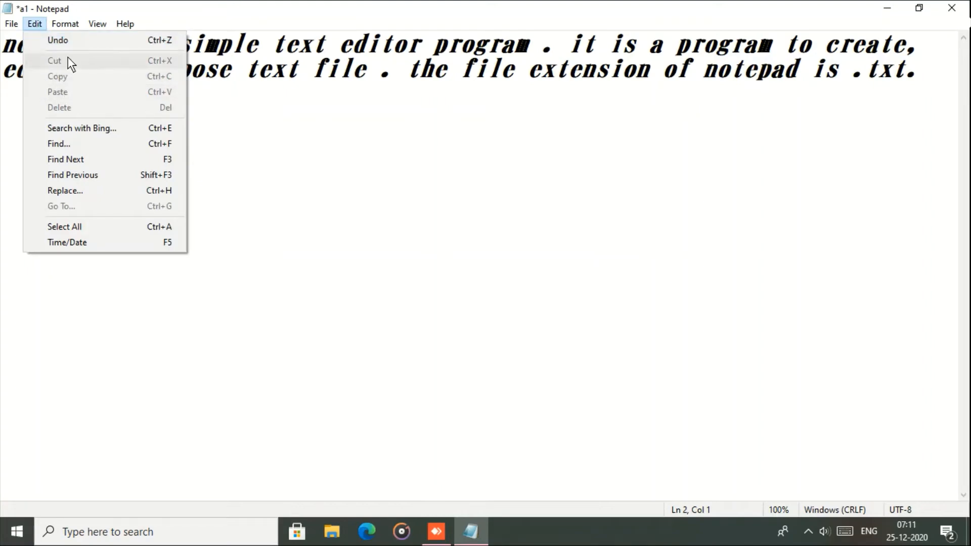
left_click(286, 126)
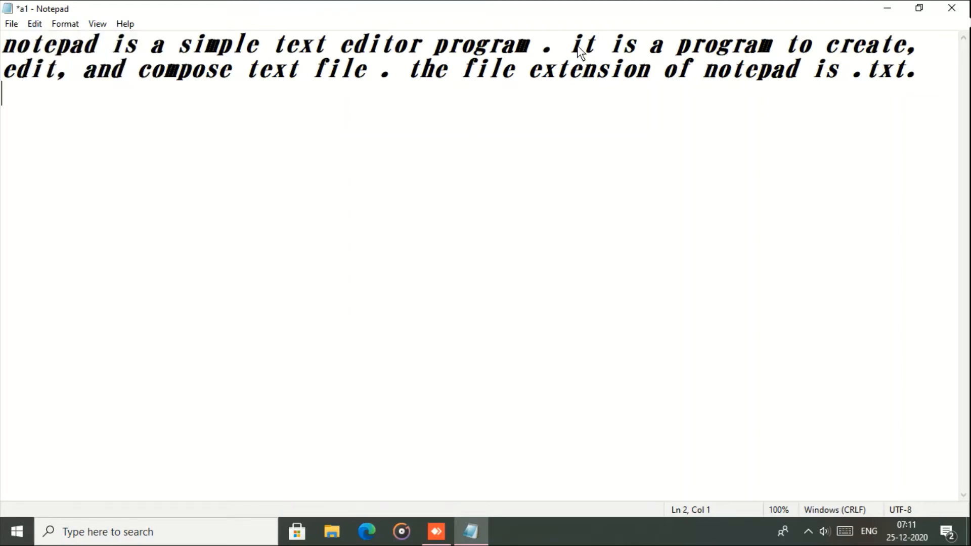
left_click_drag(575, 47, 394, 73)
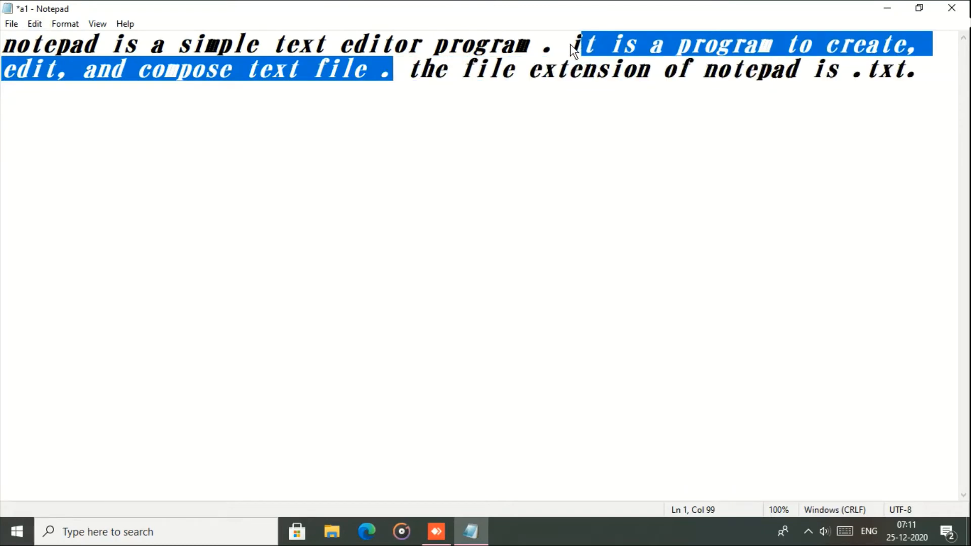
left_click_drag(573, 48, 399, 73)
left_click(35, 24)
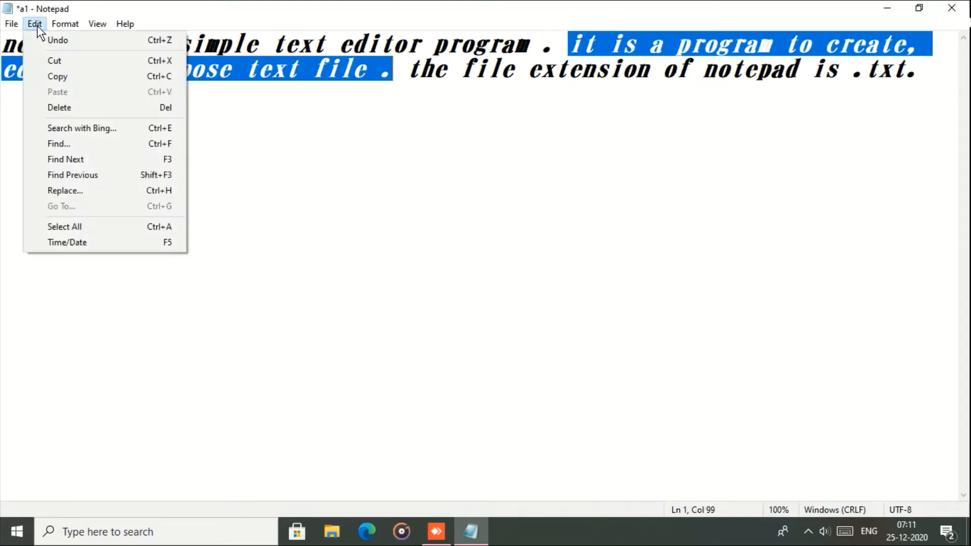
left_click(59, 59)
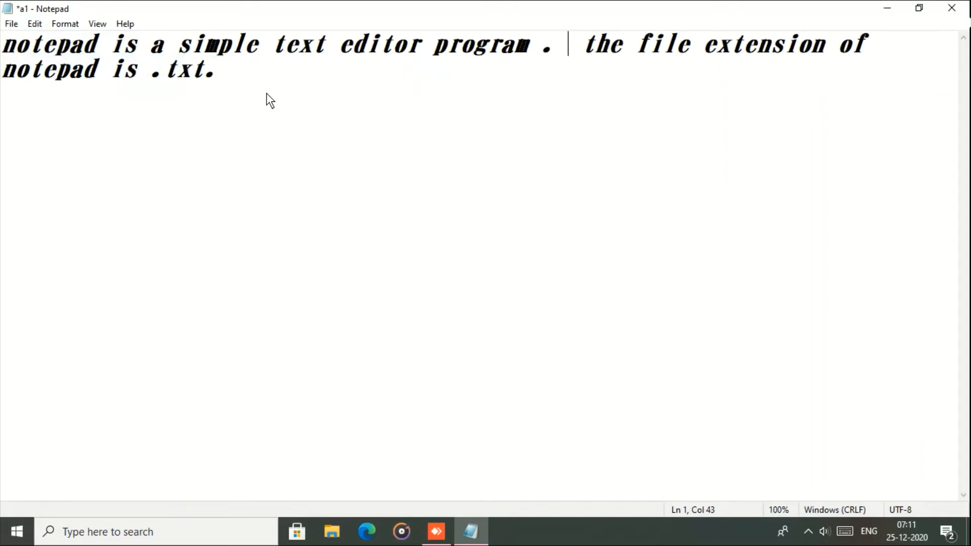
- Paste the cut sentence on the empty line below the paragraph
left_click(19, 112)
left_click(34, 24)
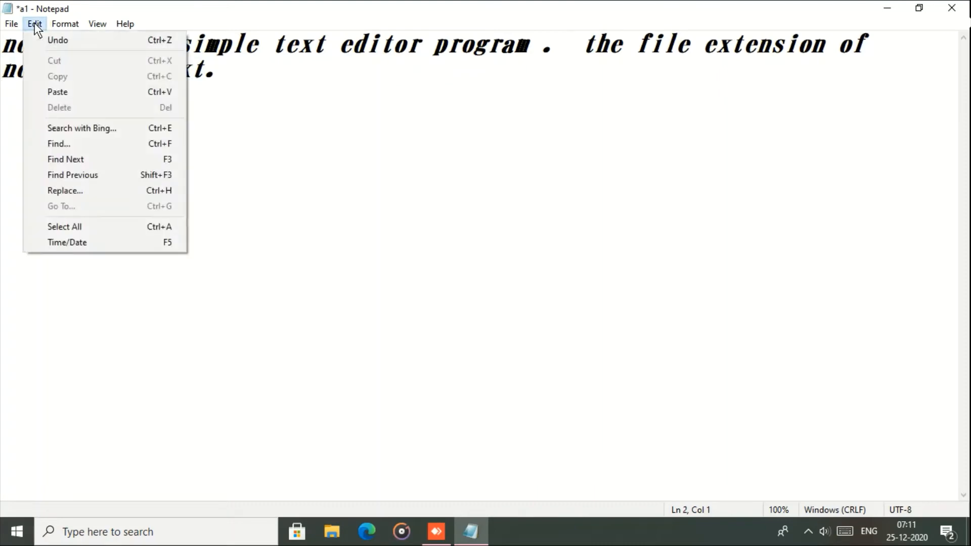
left_click(69, 87)
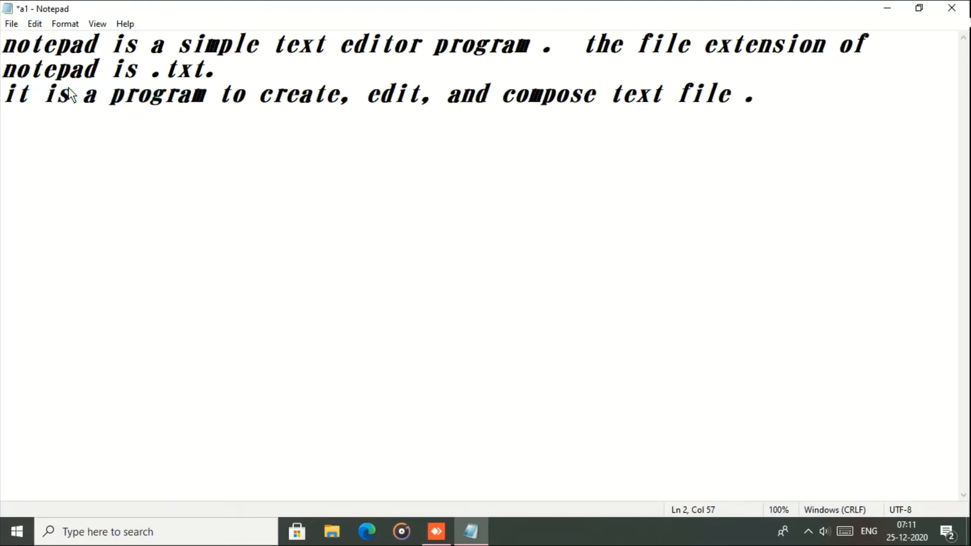
- Copy the whole first paragraph, from "notepad is a simple text editor program" through "notepad is .txt."
left_click(37, 26)
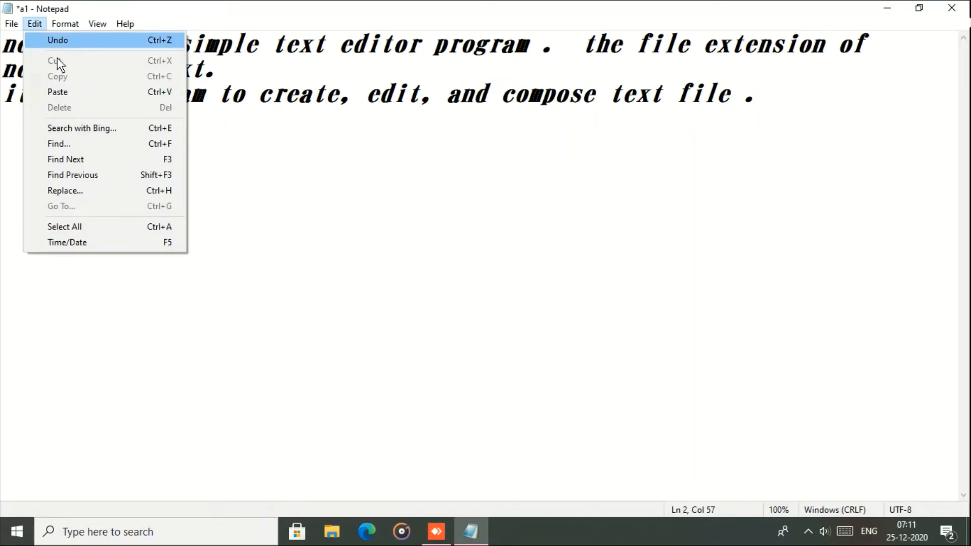
left_click(228, 157)
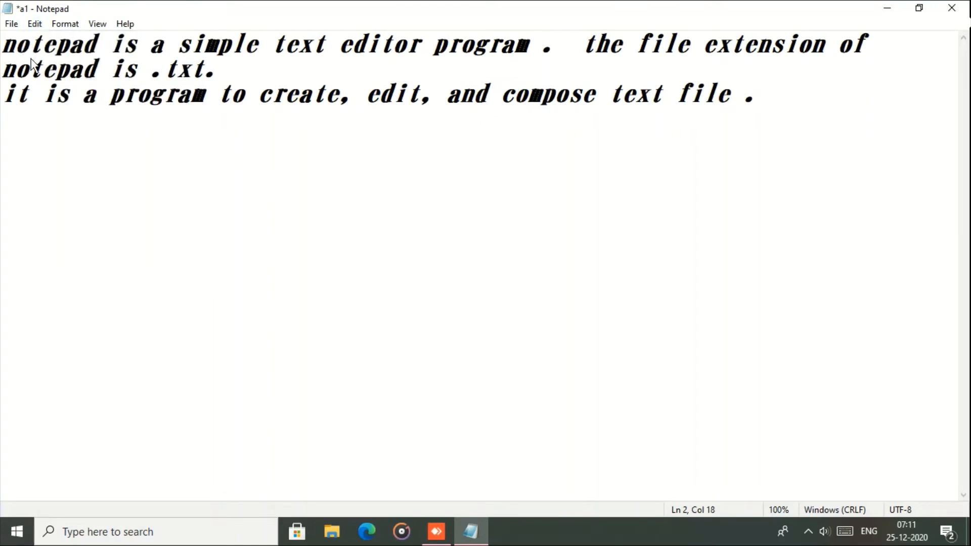
left_click_drag(4, 46, 251, 74)
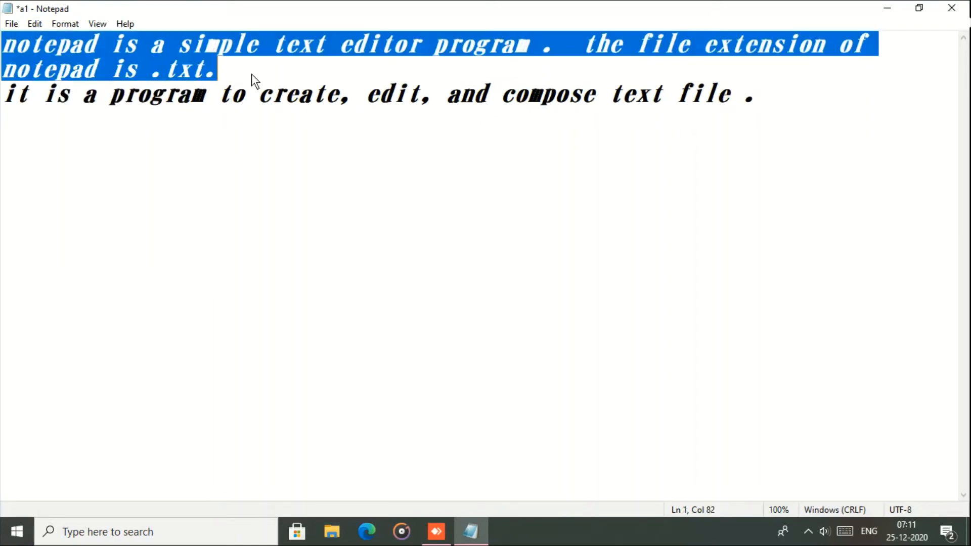
left_click(35, 27)
left_click(62, 75)
- Add a new line after "compose text file ." and paste the copied paragraph there
left_click(8, 136)
left_click(766, 91)
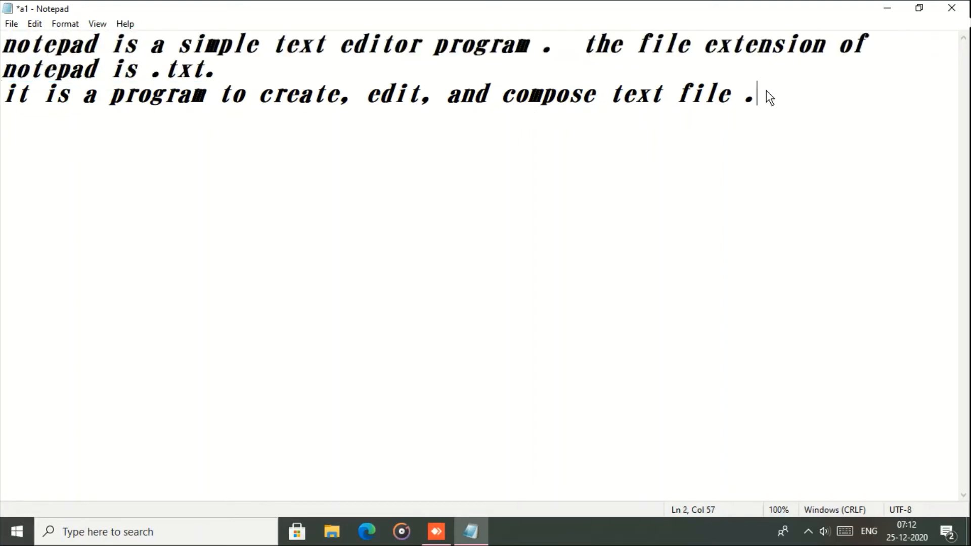
key("Return")
left_click(33, 23)
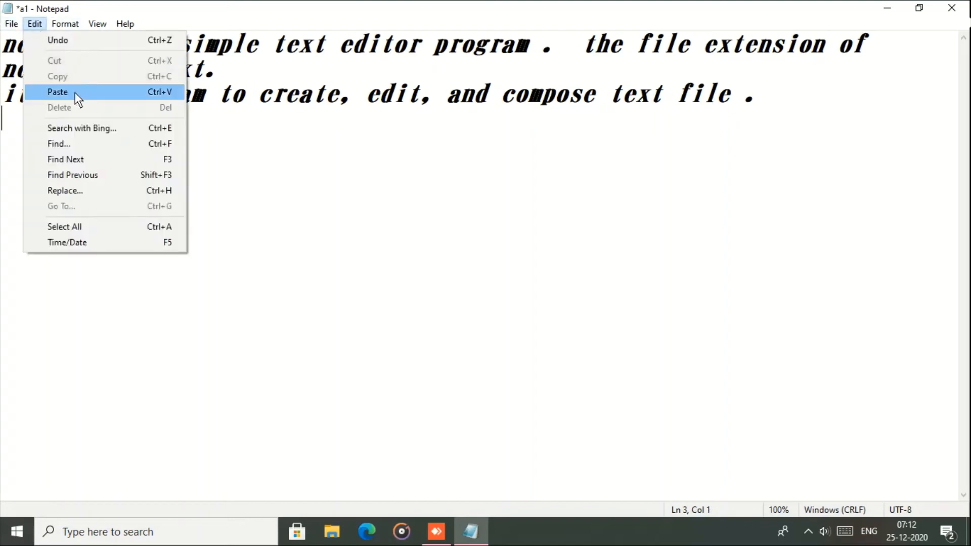
left_click(57, 92)
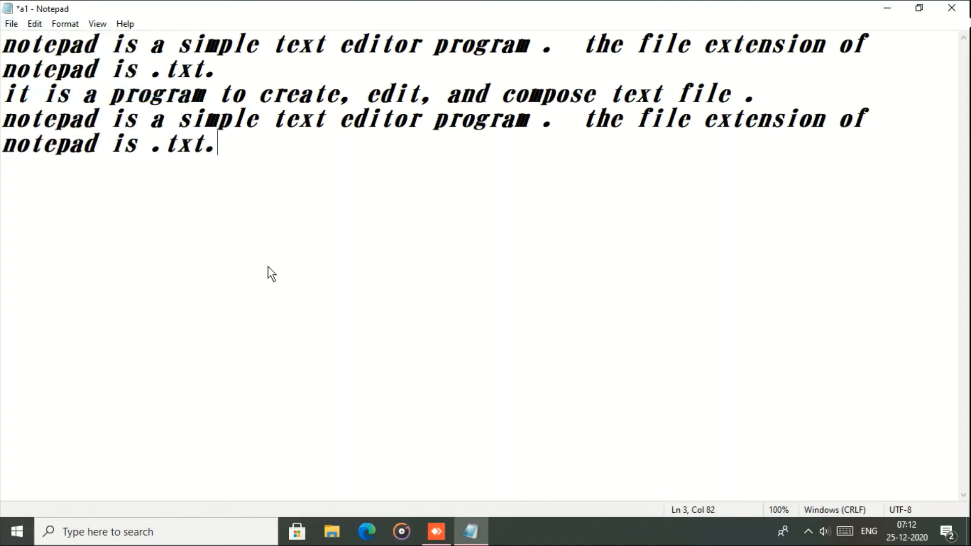
- Delete the phrase "notepad is .txt." from the end of the pasted paragraph
left_click(35, 25)
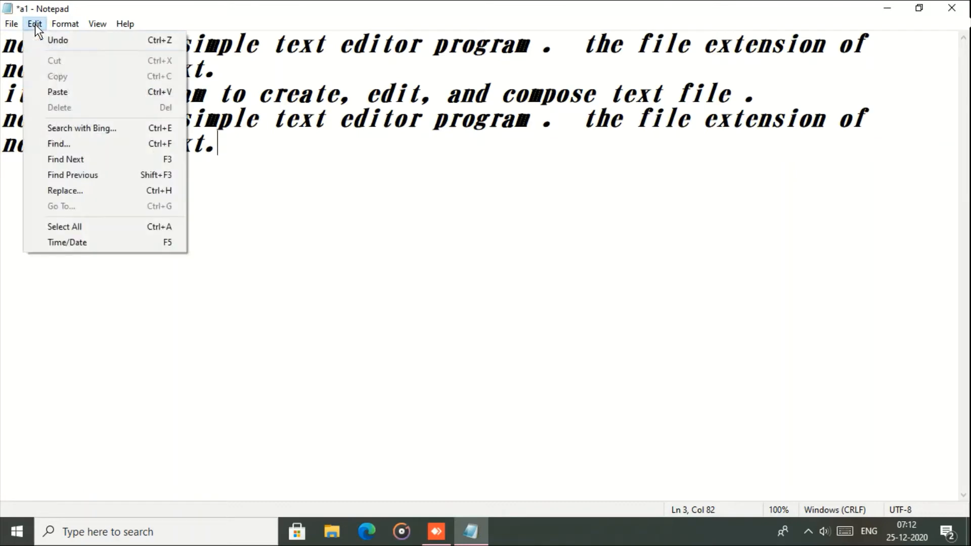
left_click(292, 185)
left_click_drag(219, 151, 2, 142)
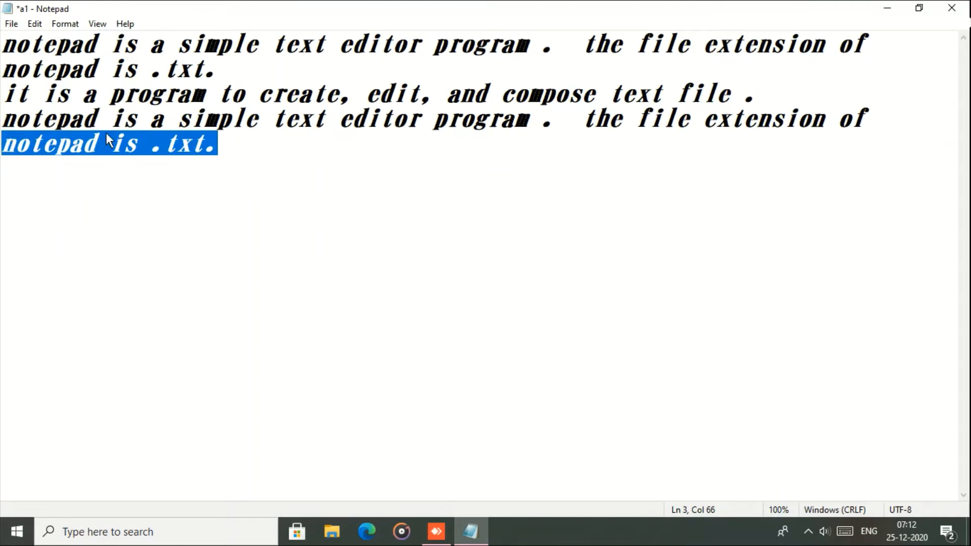
left_click(41, 24)
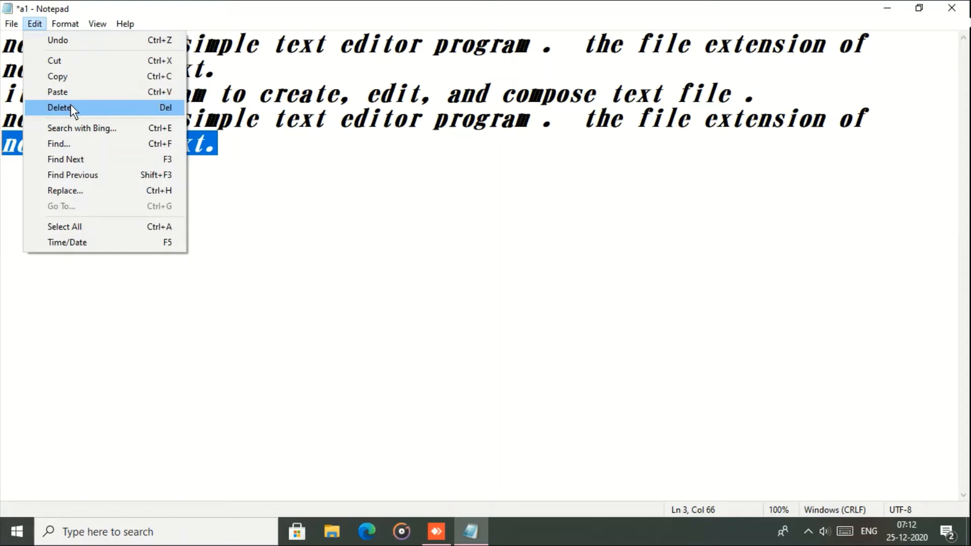
left_click(144, 110)
- Run Search with Bing from the text, search the web for "windows accessoires" in the browser, and close it
left_click(35, 22)
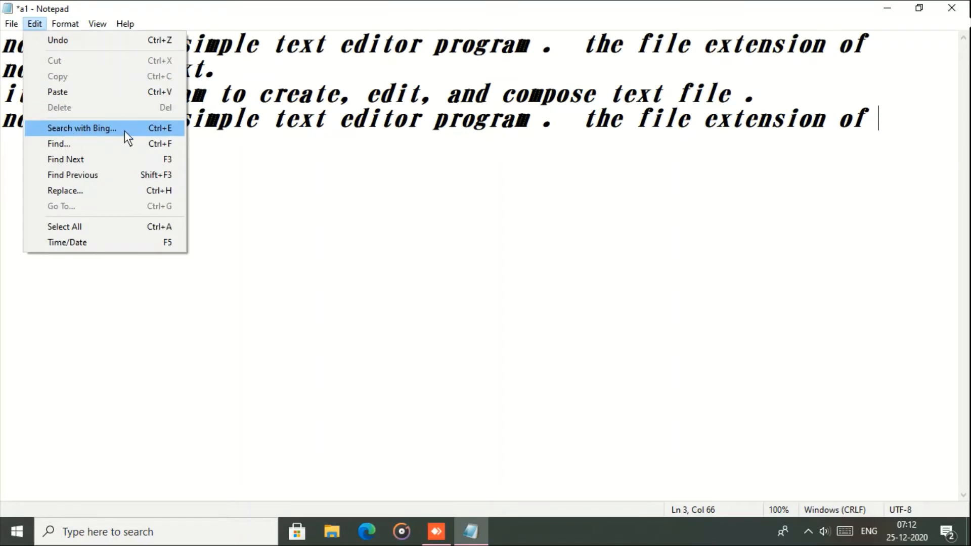
left_click(110, 132)
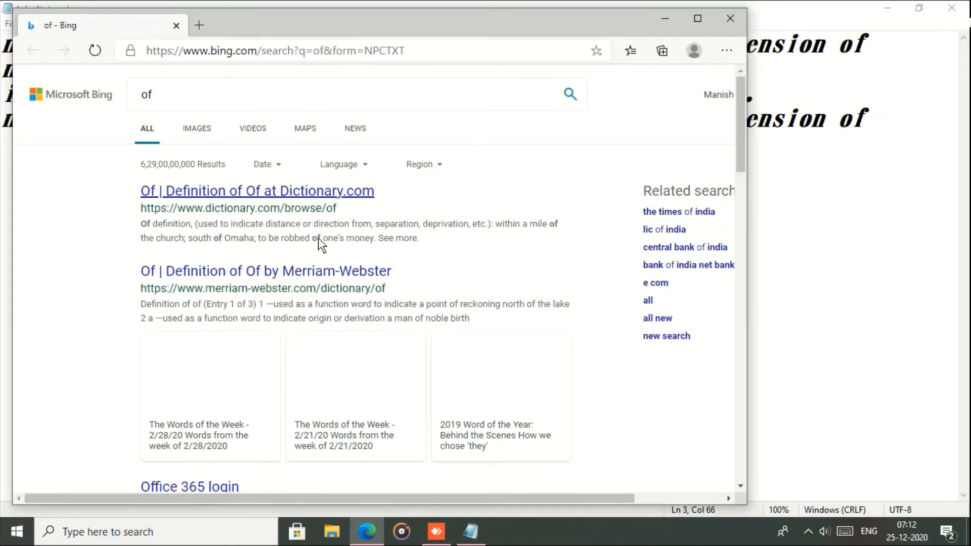
left_click_drag(208, 87, 128, 95)
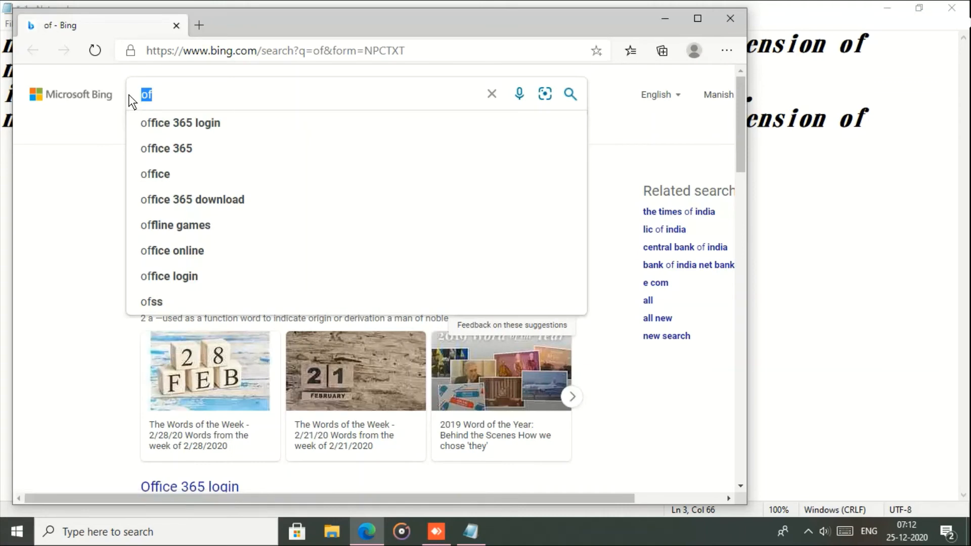
type("windows acce")
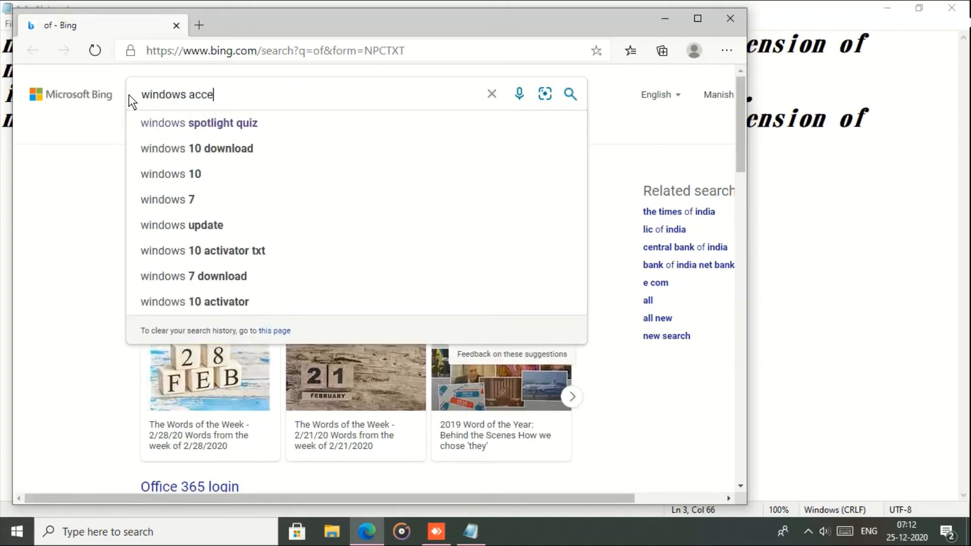
type("ssoires")
key("Return")
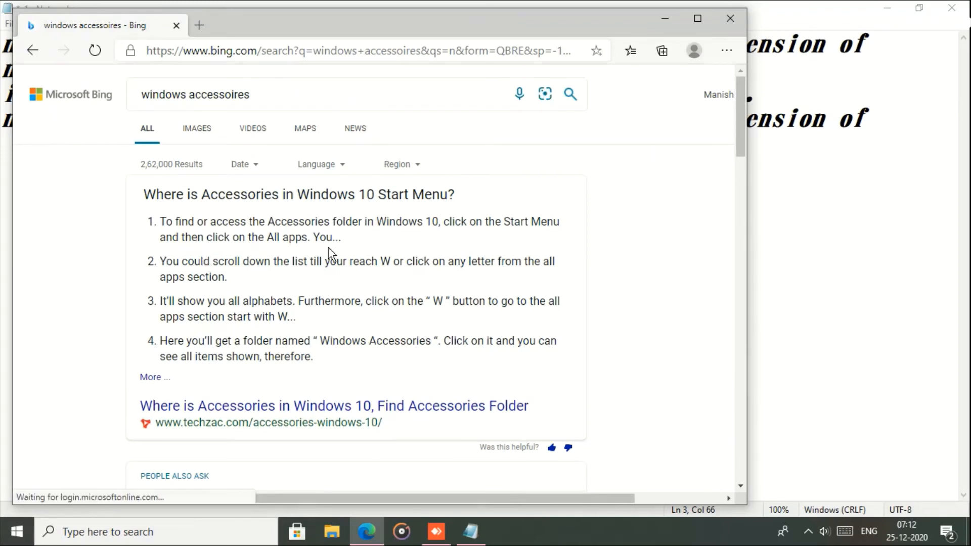
left_click(730, 19)
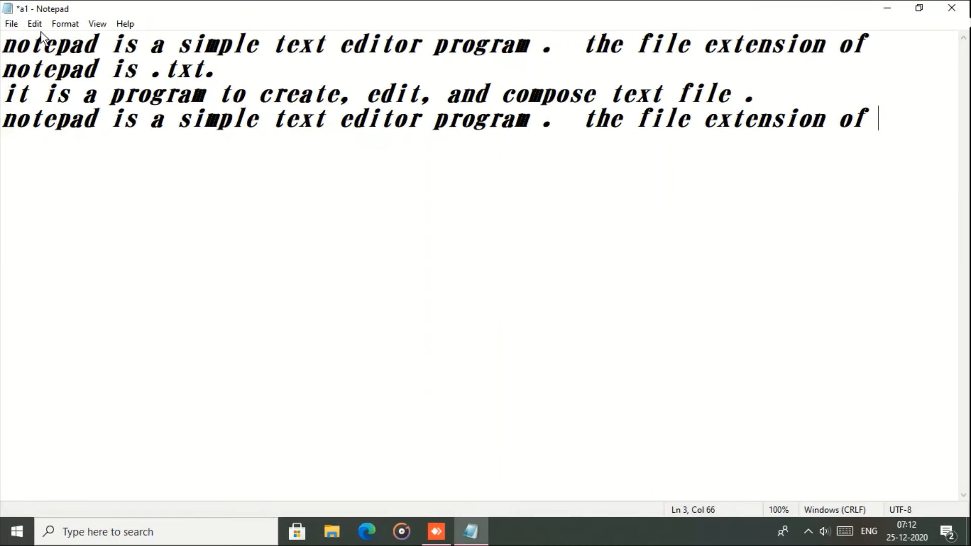
- Search downward from the end of the text for the word "program" and dismiss the message
left_click(34, 24)
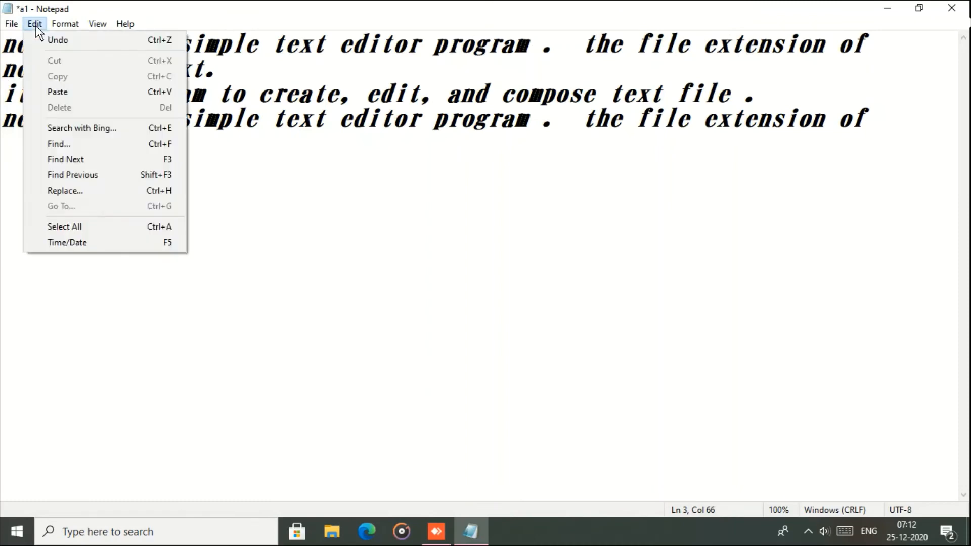
left_click(71, 144)
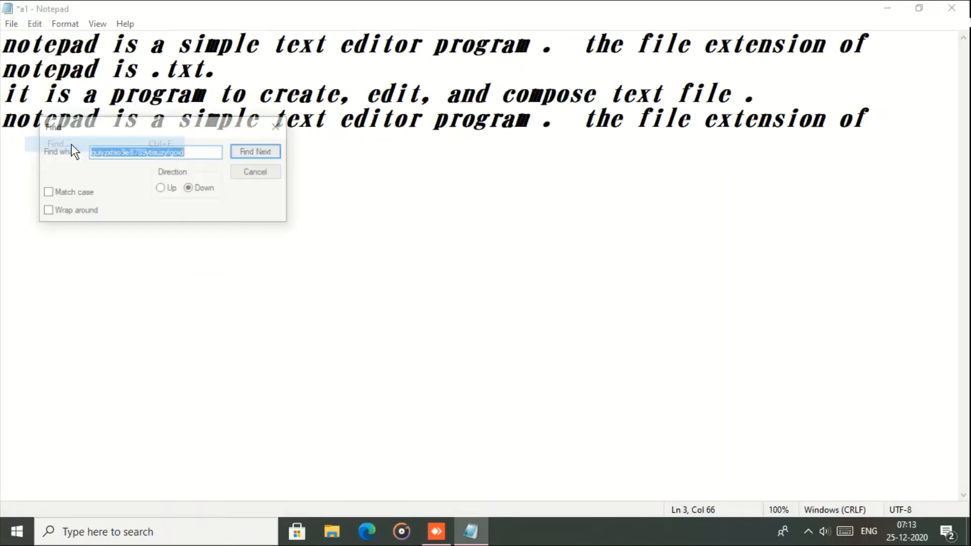
left_click_drag(145, 123, 256, 266)
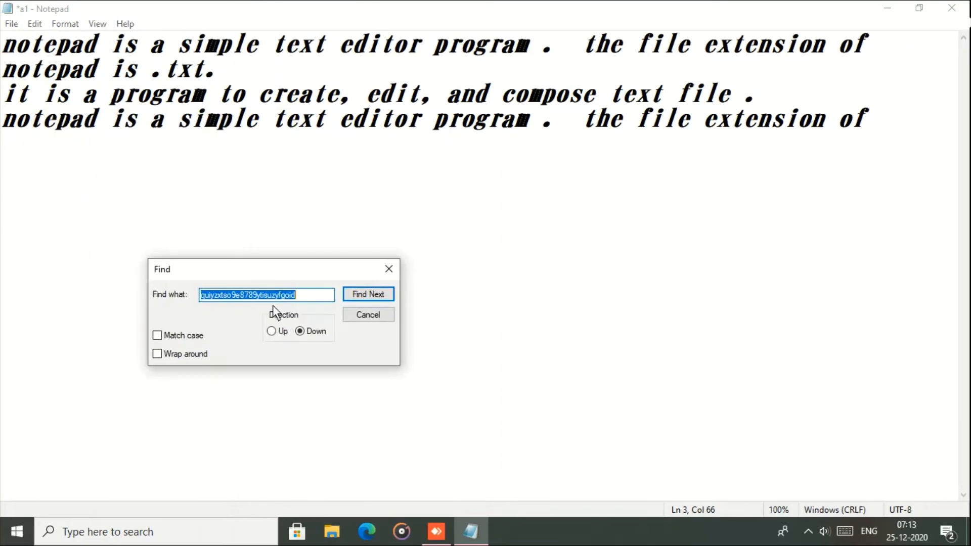
type("program")
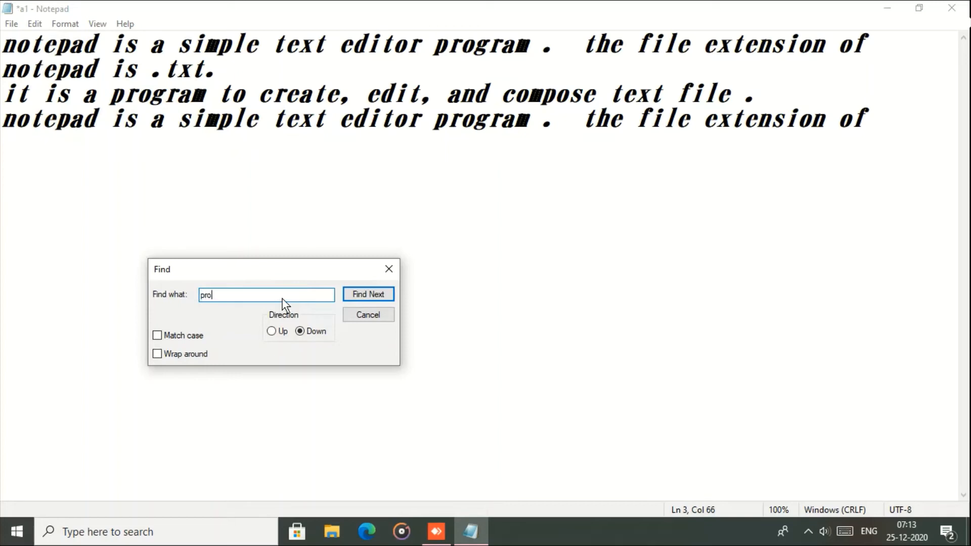
left_click(372, 296)
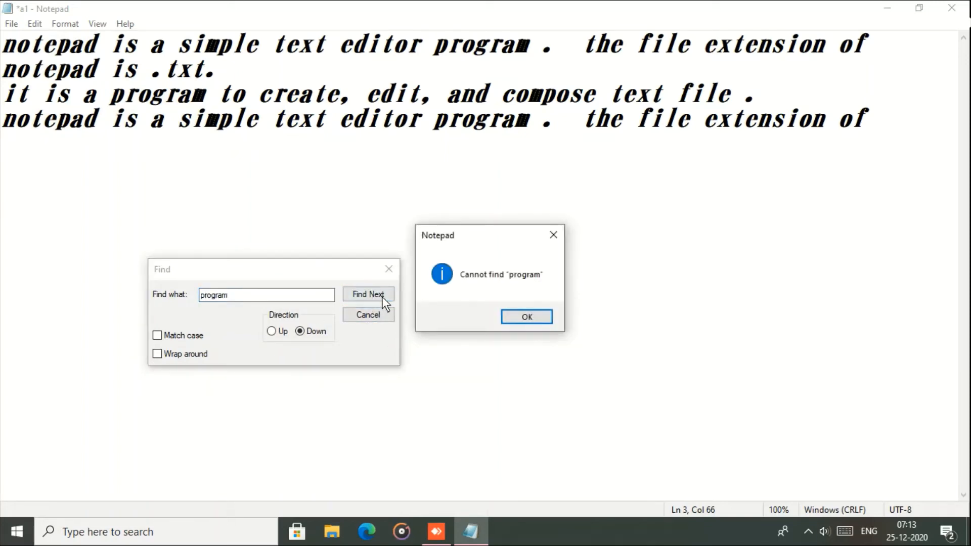
left_click(527, 318)
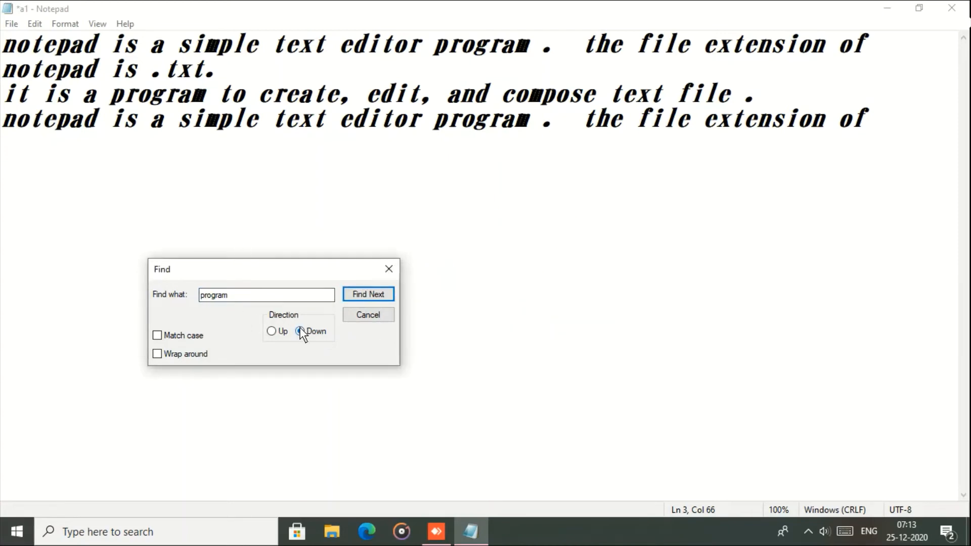
- Switch the search direction to Up and step through every earlier occurrence of "program", dismissing the closing message
left_click(272, 331)
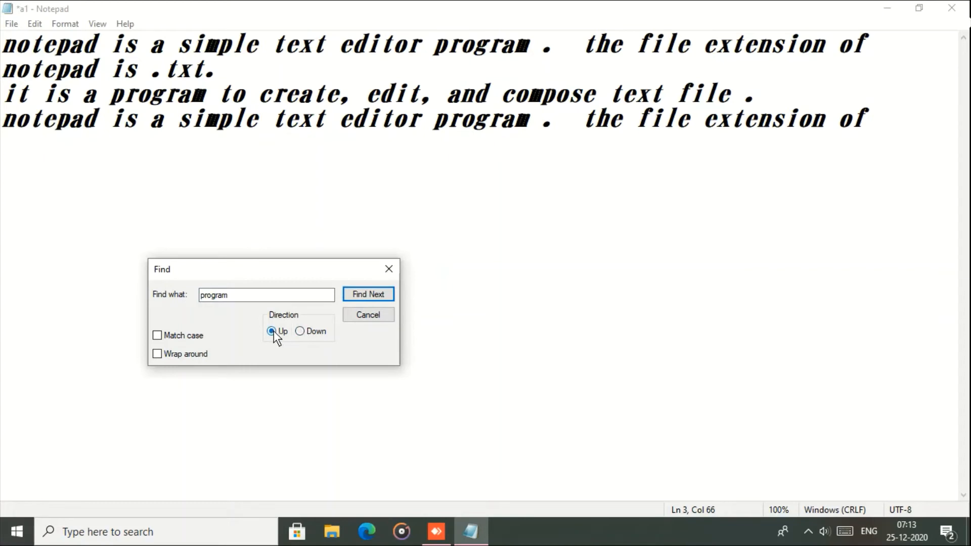
left_click(373, 294)
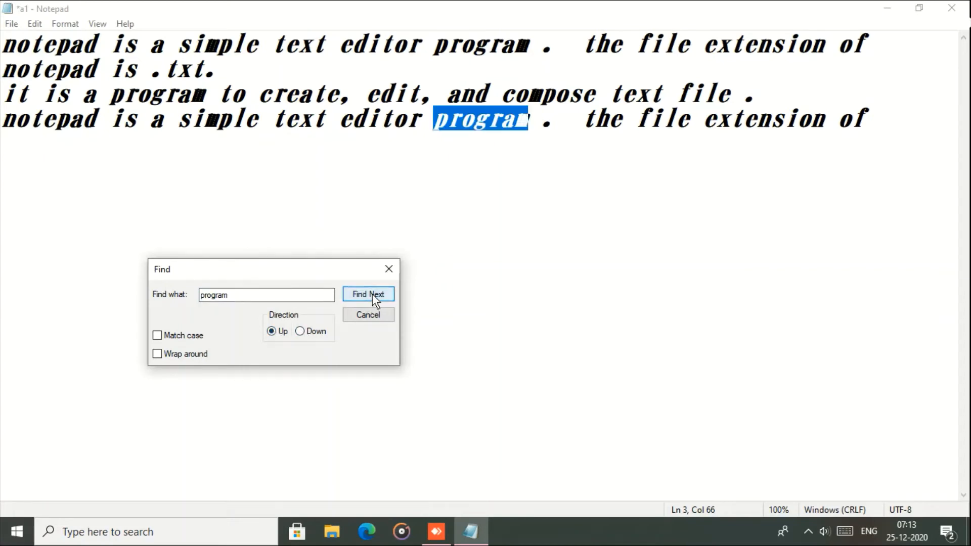
left_click(372, 293)
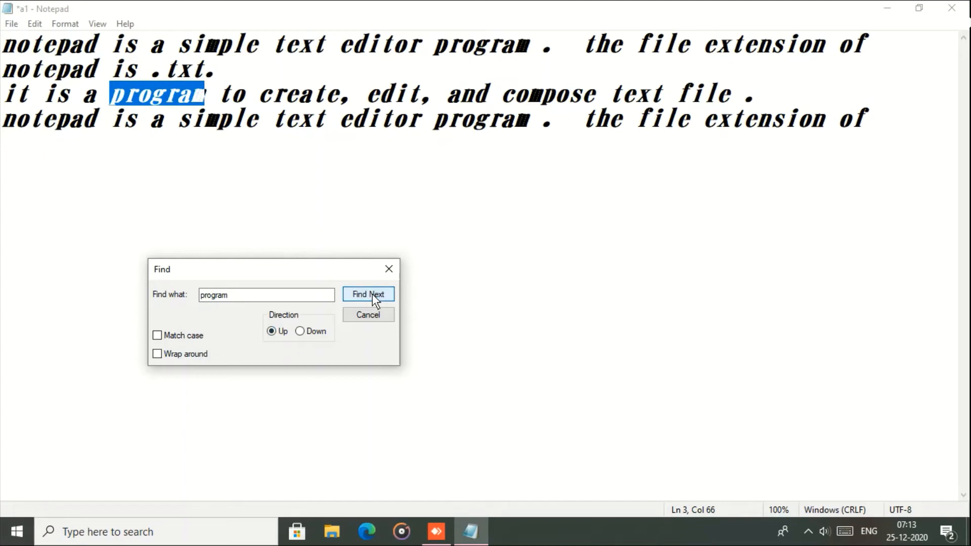
left_click(372, 294)
left_click(372, 294)
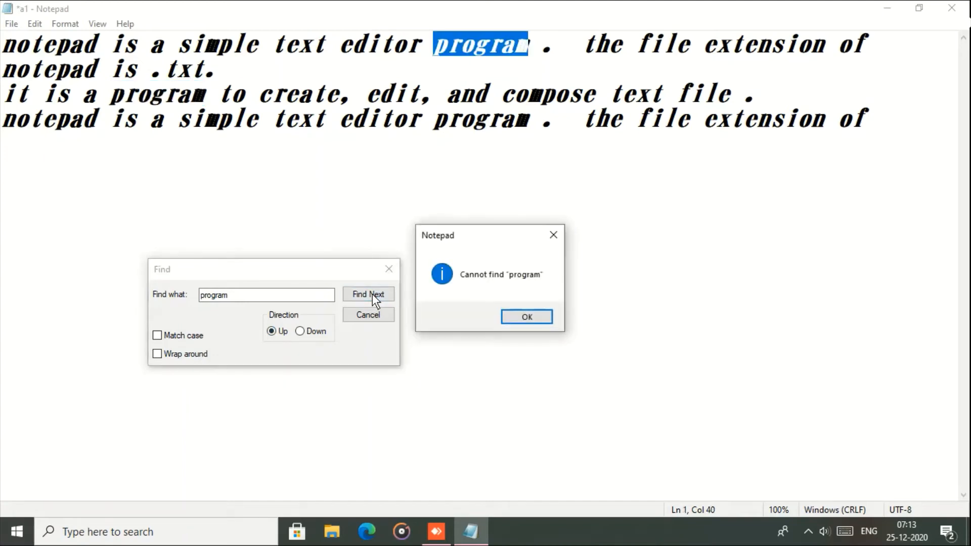
left_click(515, 312)
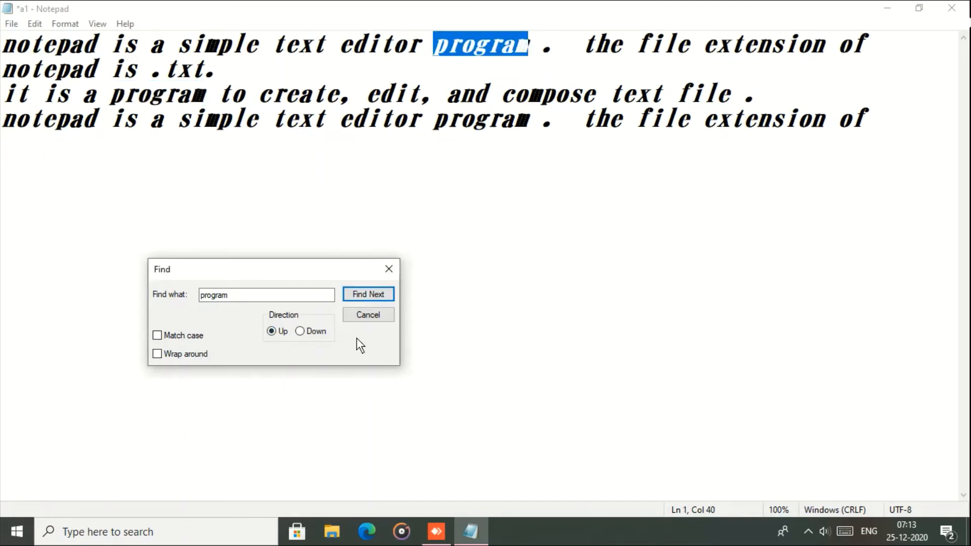
- Switch the search direction back to Down and step through the next two occurrences of "program"
left_click(299, 332)
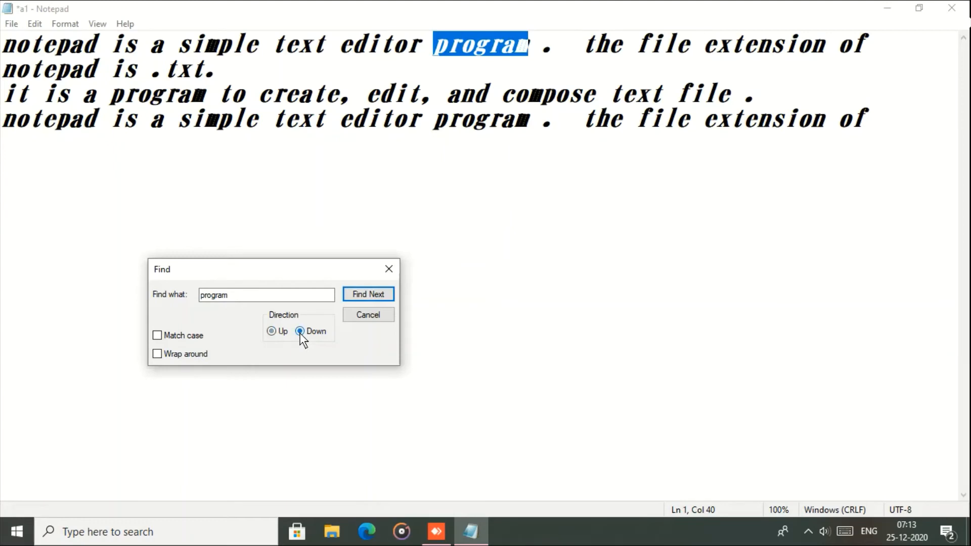
left_click(365, 295)
left_click(365, 295)
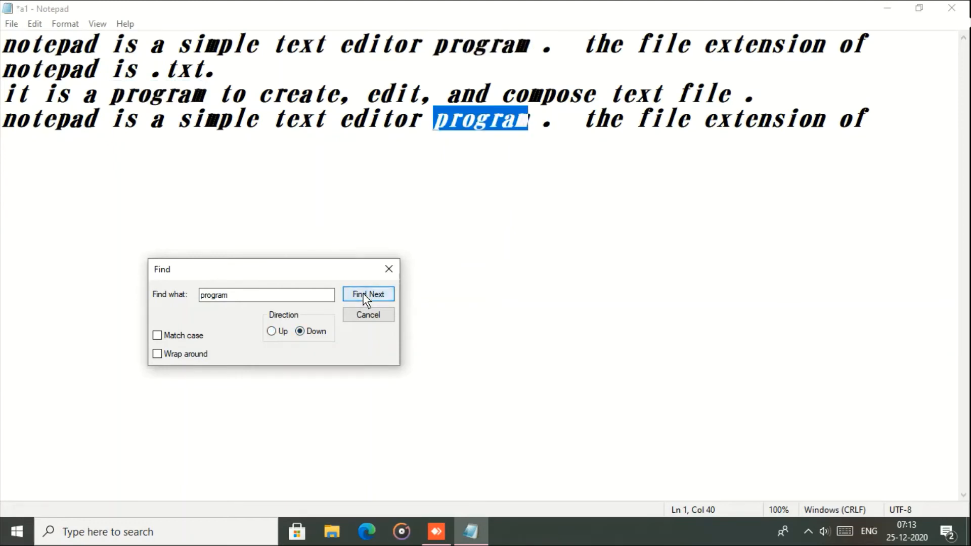
- Continue the downward search for "program" past the last line's occurrence and dismiss the message
left_click(365, 296)
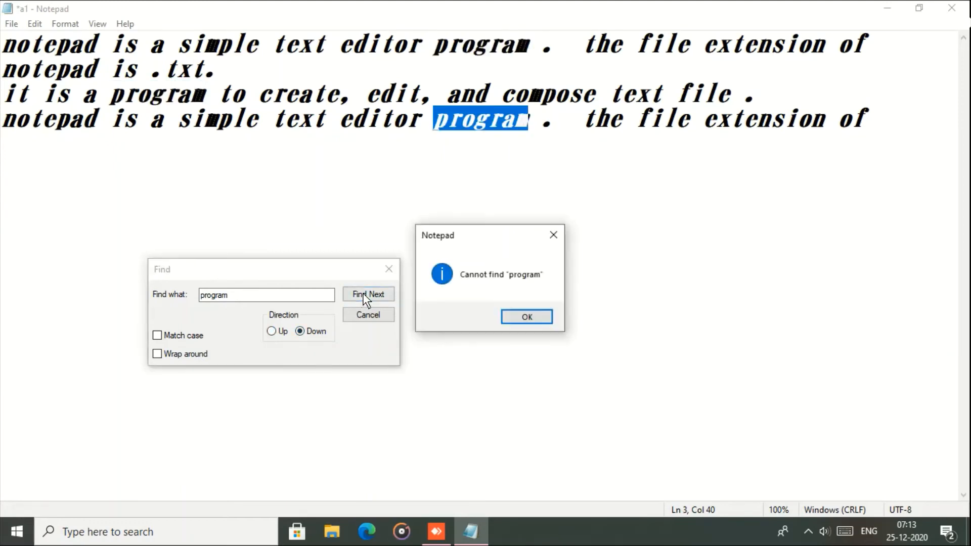
left_click(527, 318)
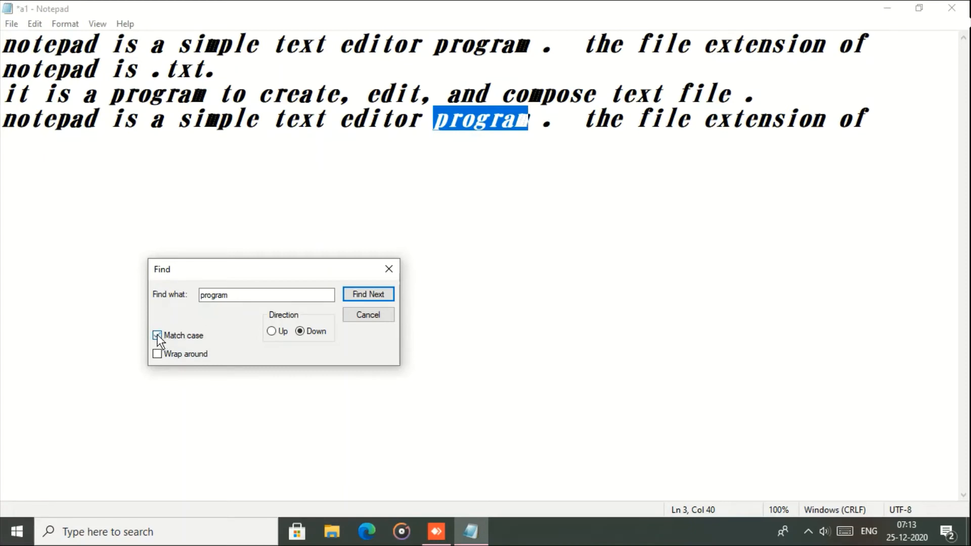
- Search downward for "PROGRAM" with Match case turned on and dismiss the message
left_click_drag(247, 293, 175, 299)
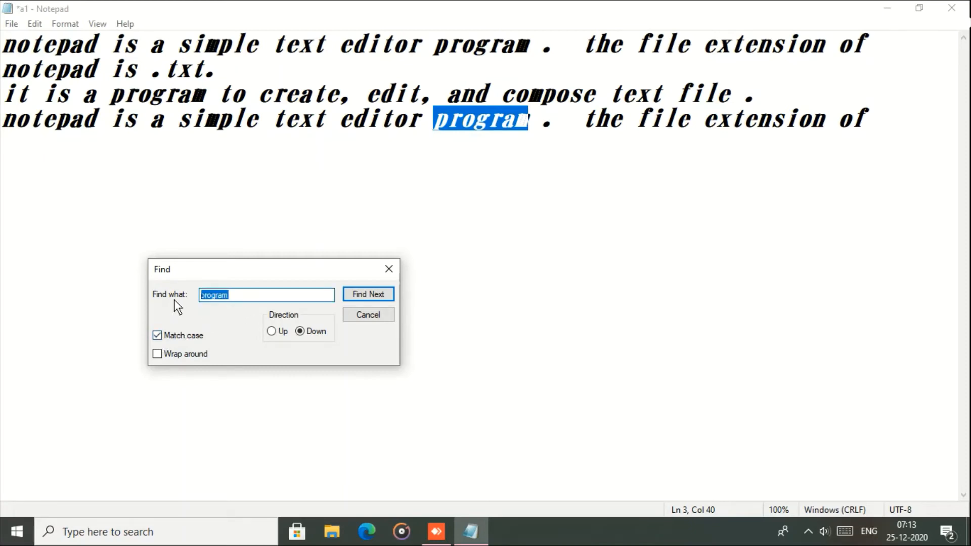
type("PROGRM")
key("BackSpace")
type("AM")
key("BackSpace")
type("M")
left_click(374, 295)
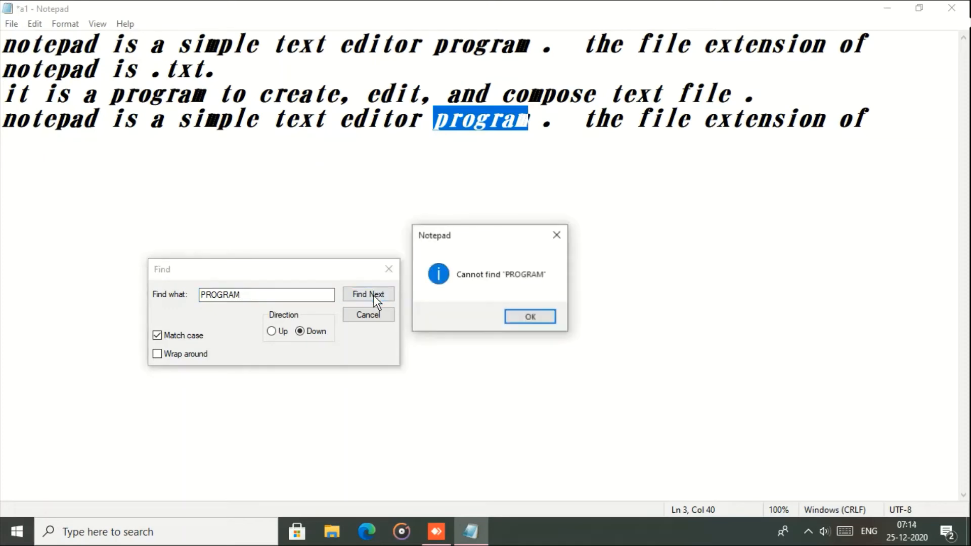
left_click(531, 317)
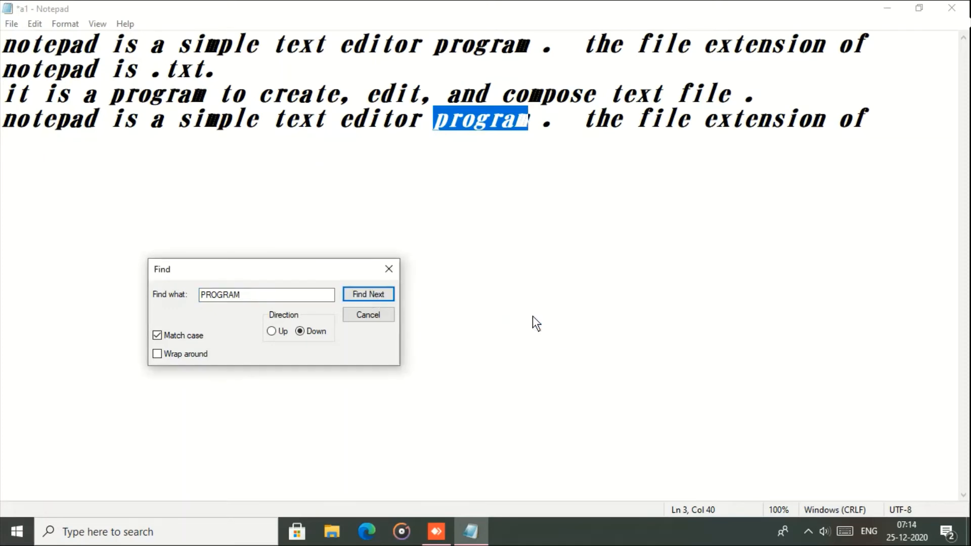
- Switch the search direction to Up, repeat the case-sensitive search for "PROGRAM" and dismiss the message
left_click(272, 332)
left_click(370, 293)
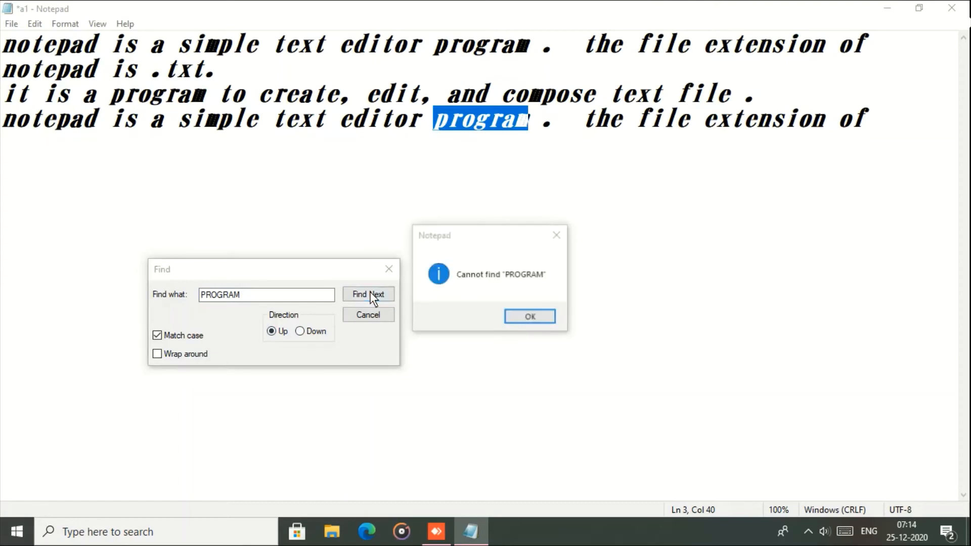
left_click(516, 319)
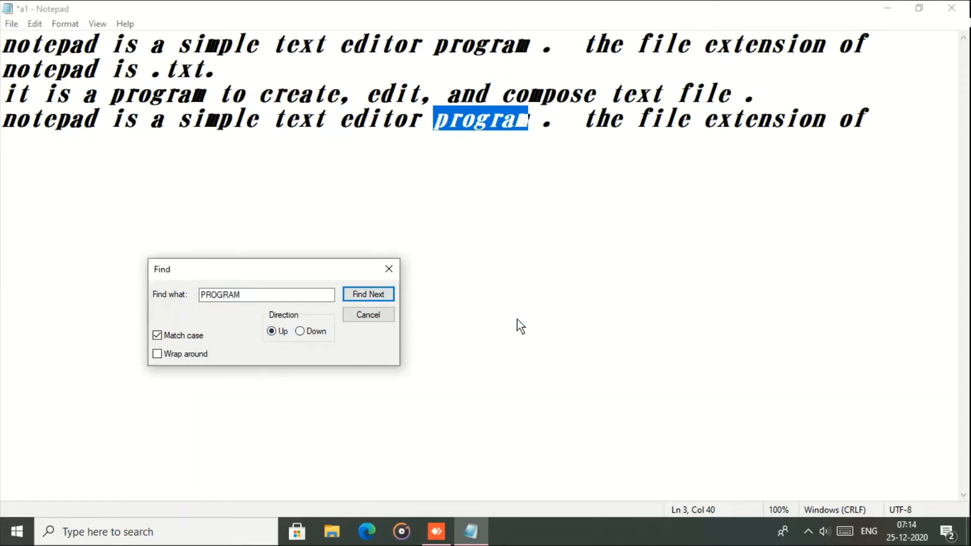
- Turn off Match case, find the previous occurrence of "PROGRAM" and close the Find dialog
left_click(156, 336)
left_click(358, 292)
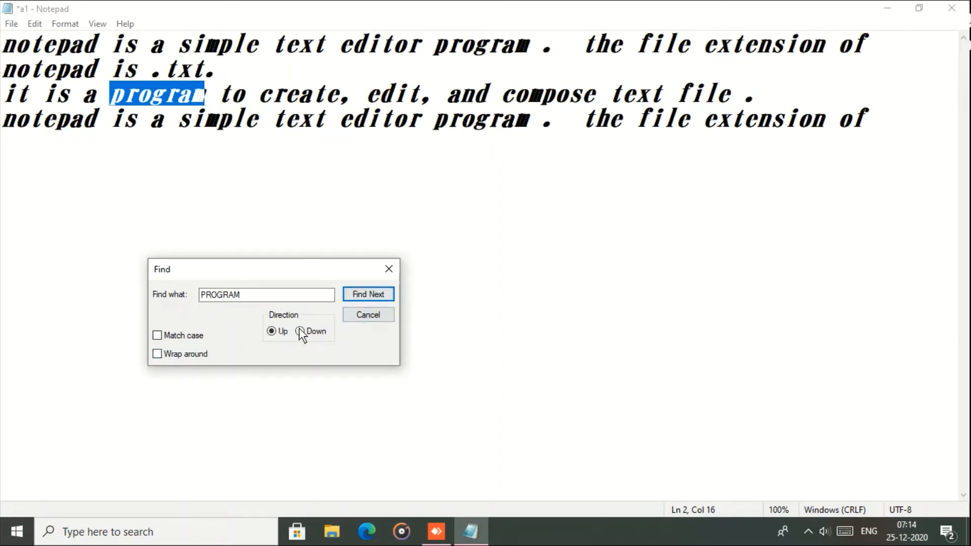
left_click(388, 270)
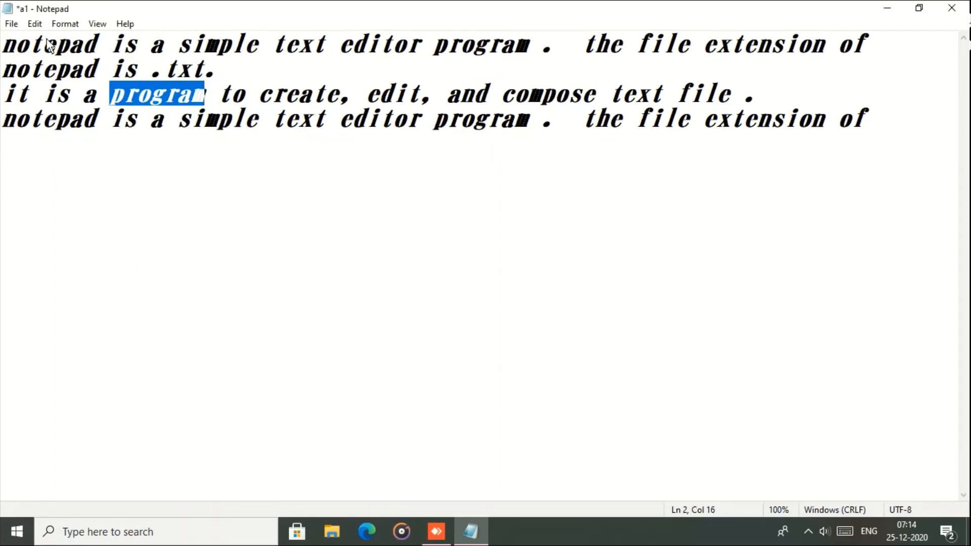
- Run Find Next twice from the word in the second paragraph and dismiss the closing message
left_click(41, 25)
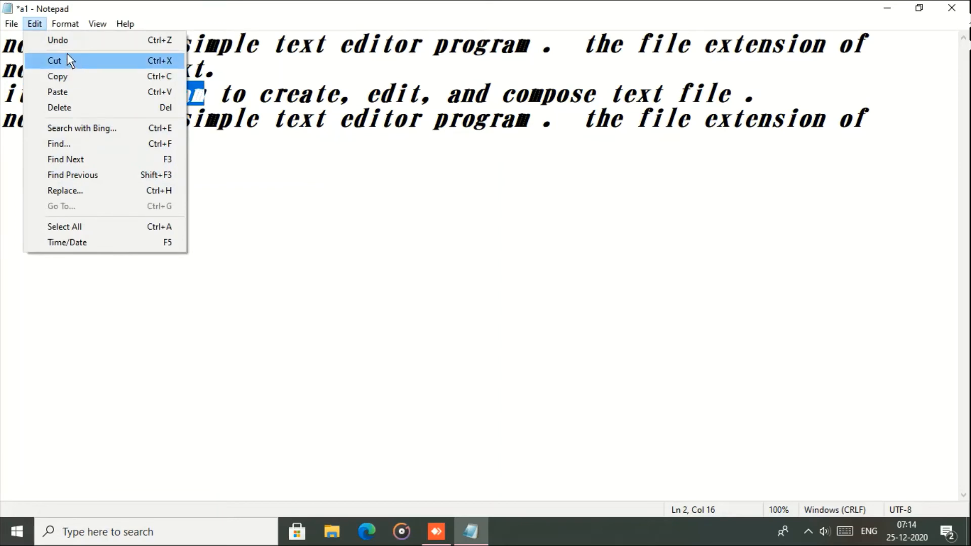
left_click(94, 158)
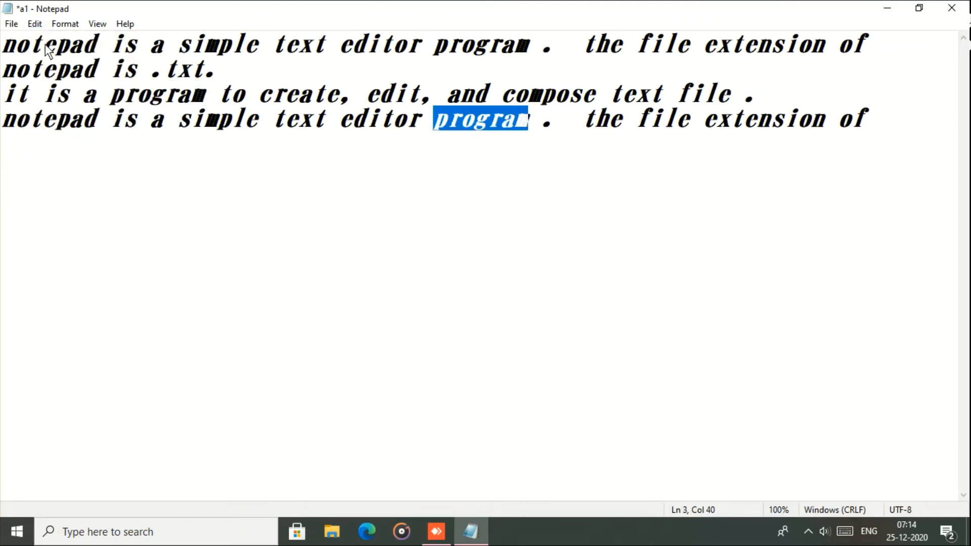
left_click(45, 26)
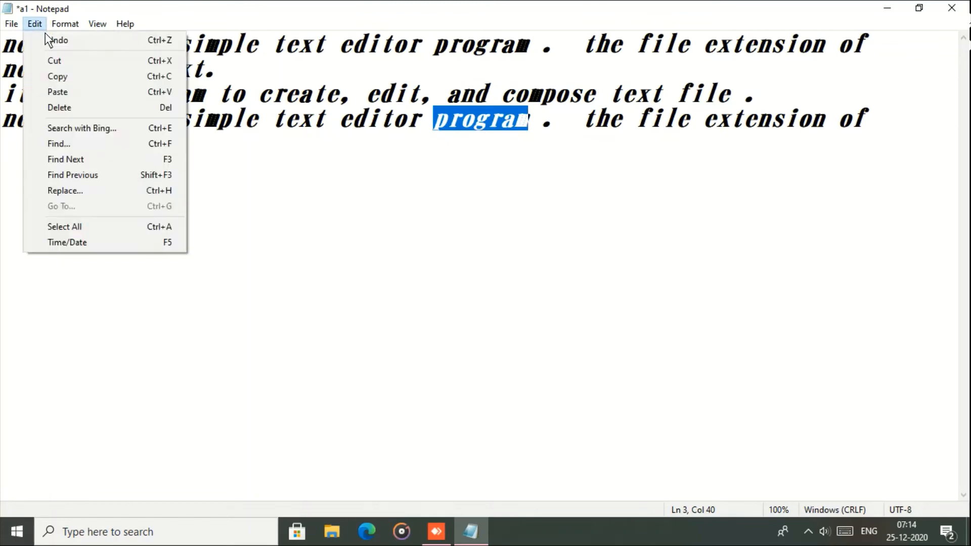
left_click(66, 157)
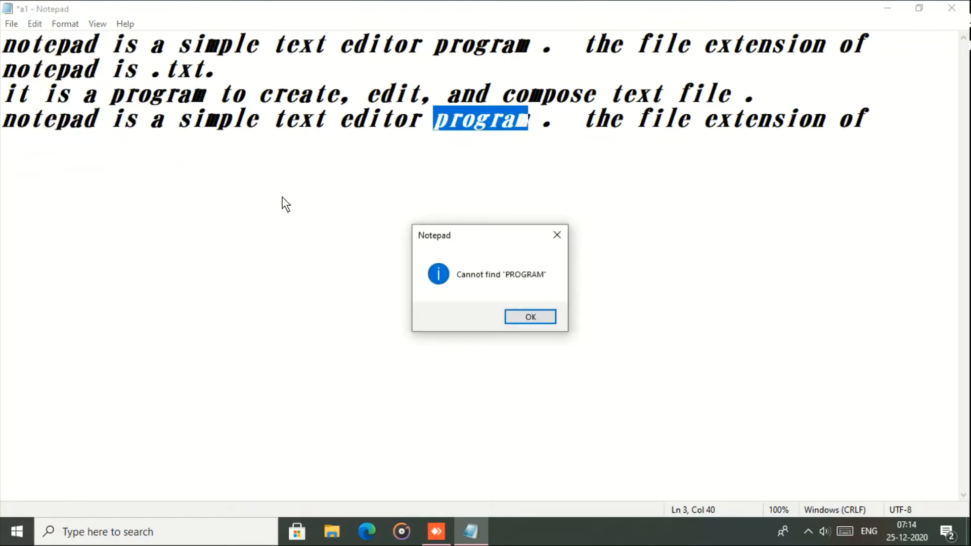
left_click(546, 316)
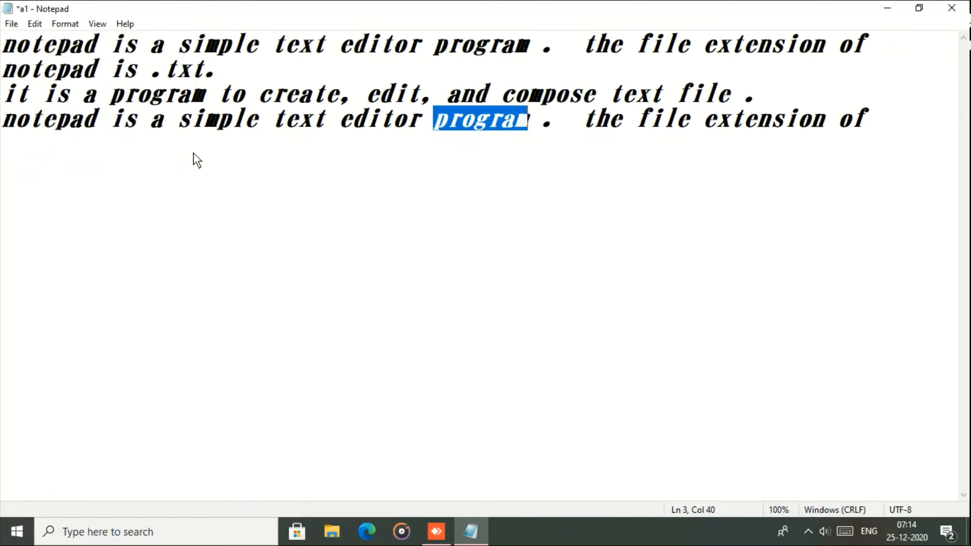
- Run Find Previous twice to go back to the first occurrence of "program" in the text
left_click(38, 24)
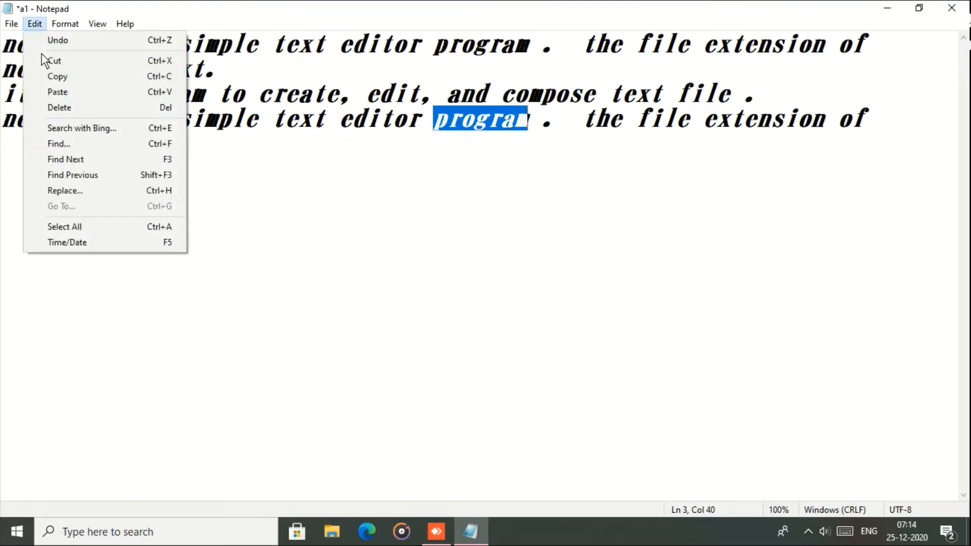
left_click(77, 172)
left_click(37, 24)
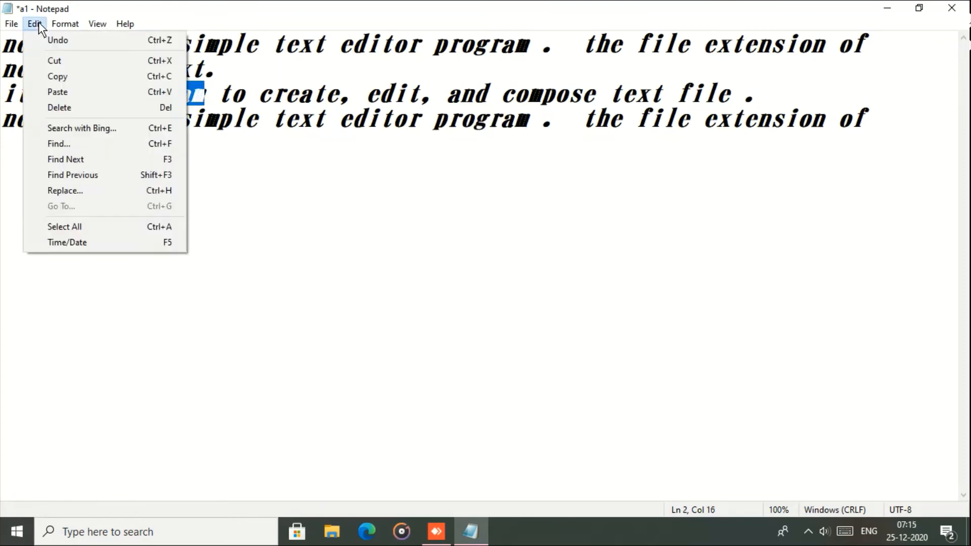
left_click(83, 175)
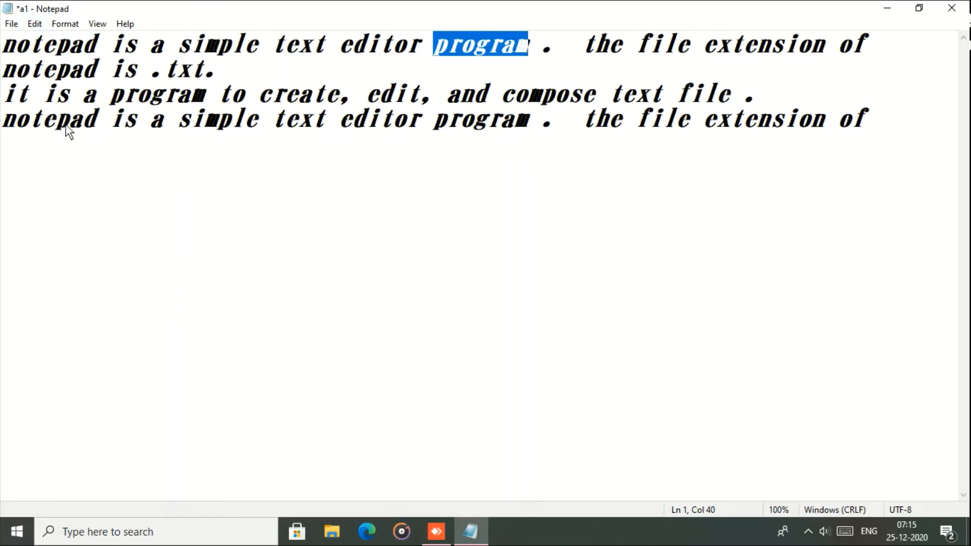
- Replace the word "program" with "programs" in the sentence starting "it is a", skipping the first occurrence
left_click(40, 19)
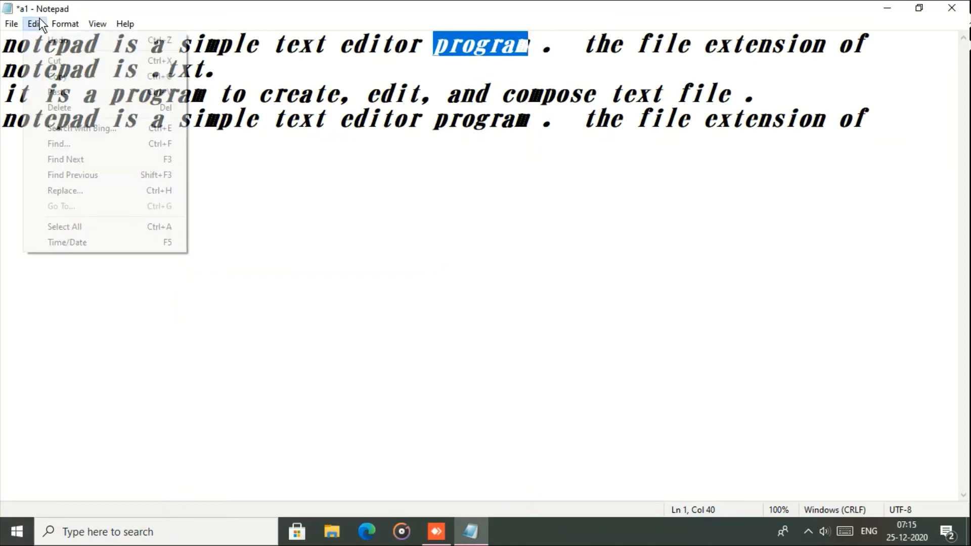
left_click(93, 191)
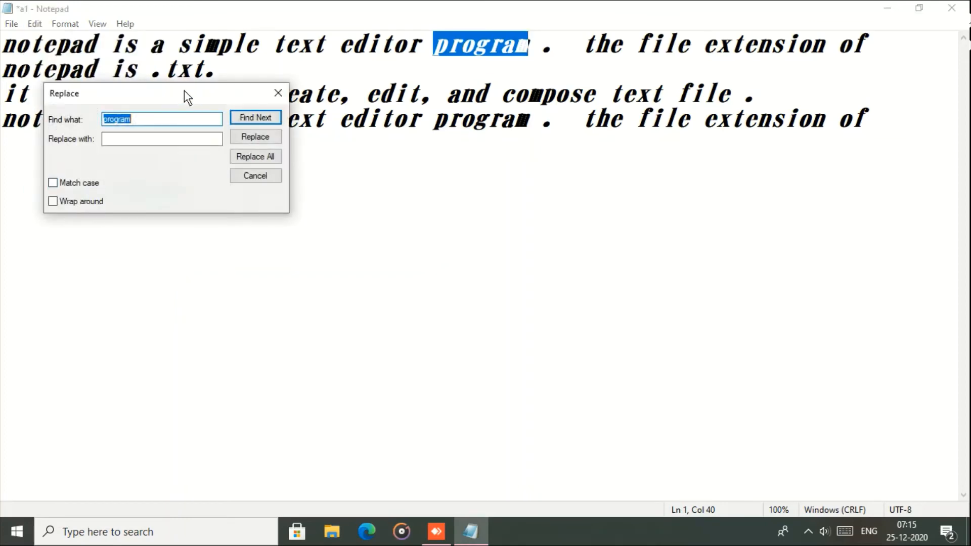
left_click_drag(184, 90, 403, 302)
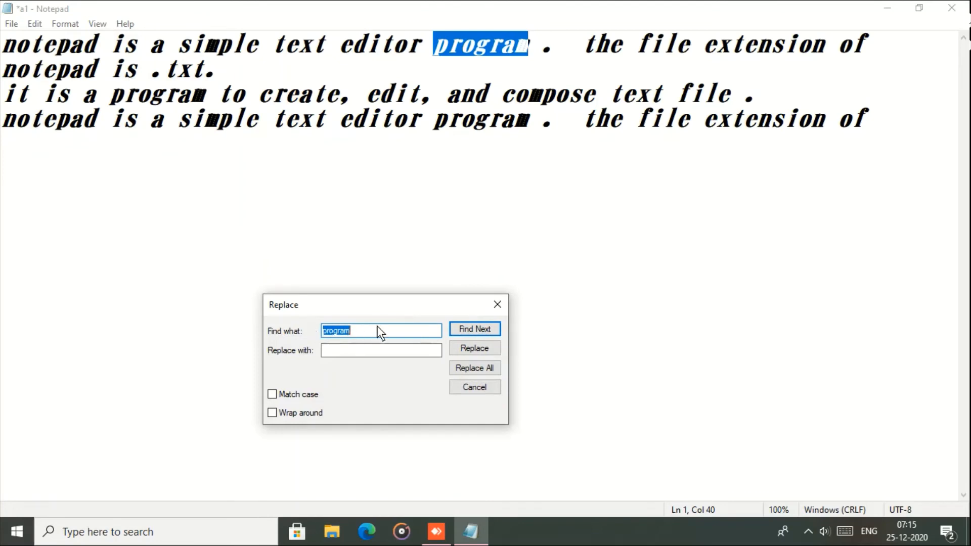
left_click(360, 348)
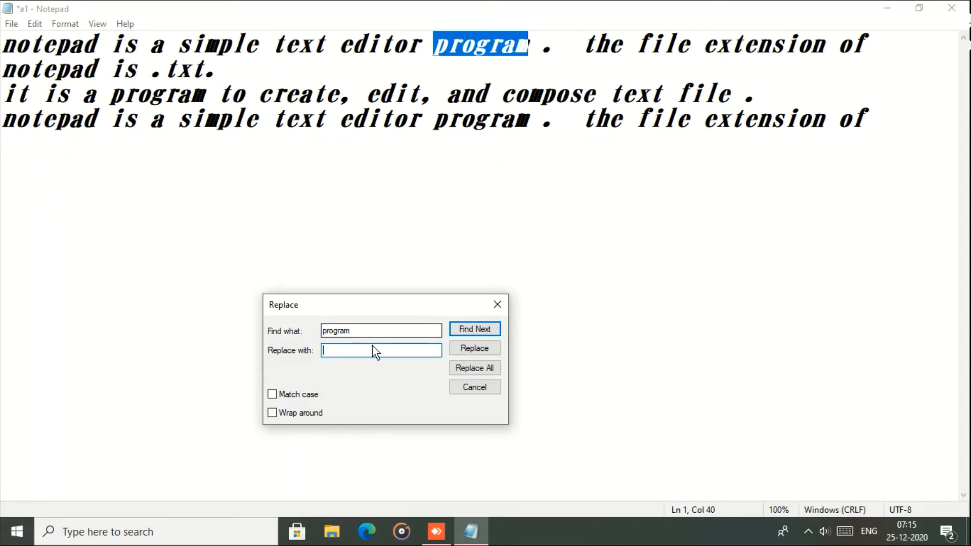
type("programs")
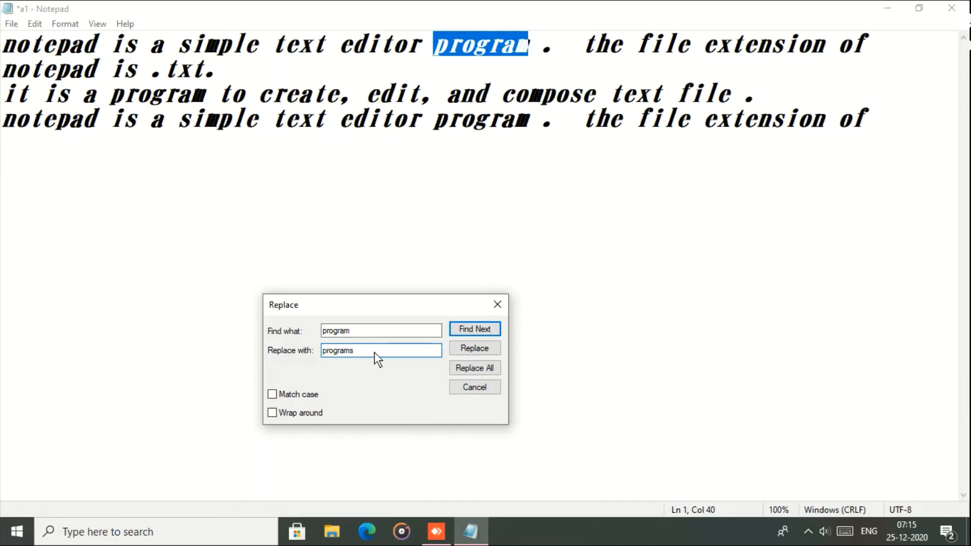
left_click(466, 332)
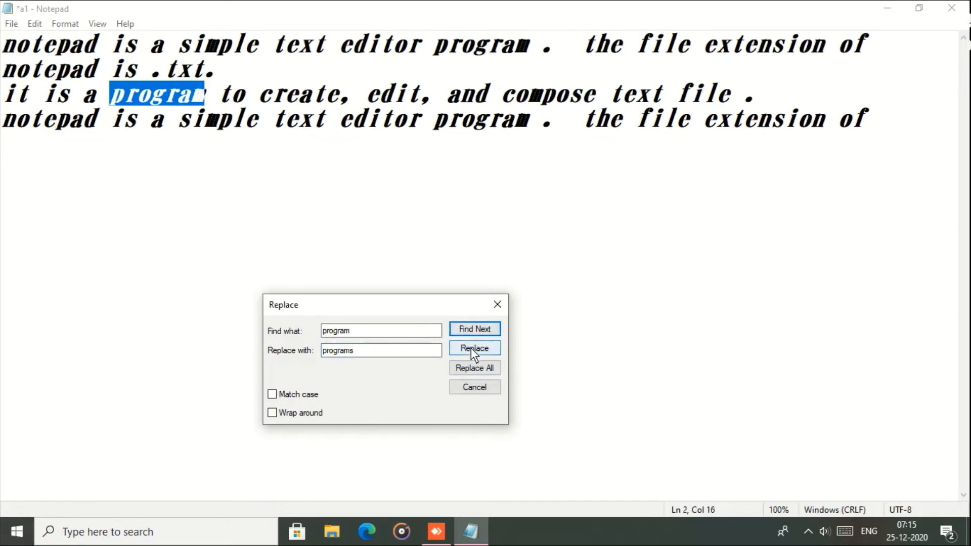
left_click(472, 348)
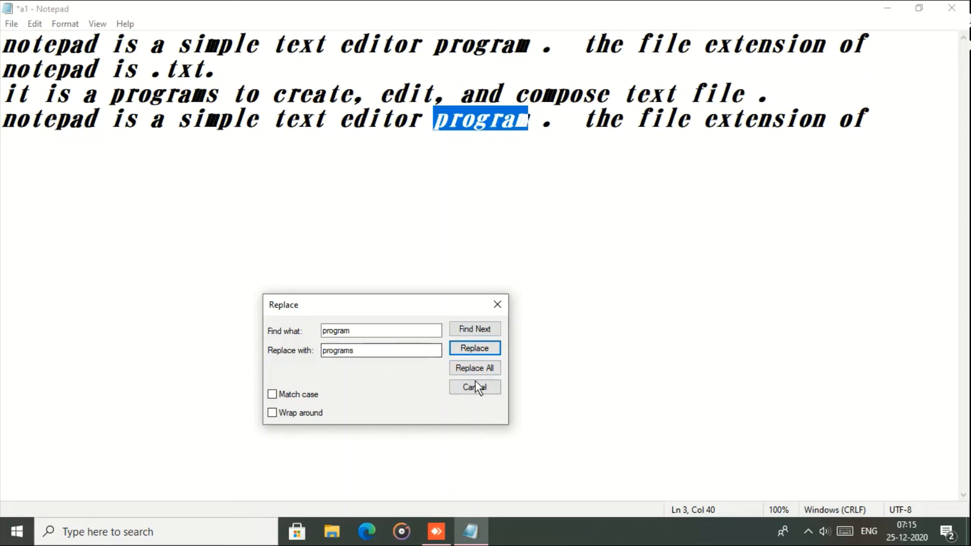
- Search for a further occurrence of "program" from the Replace dialog, dismiss the message and close the dialog
left_click(483, 327)
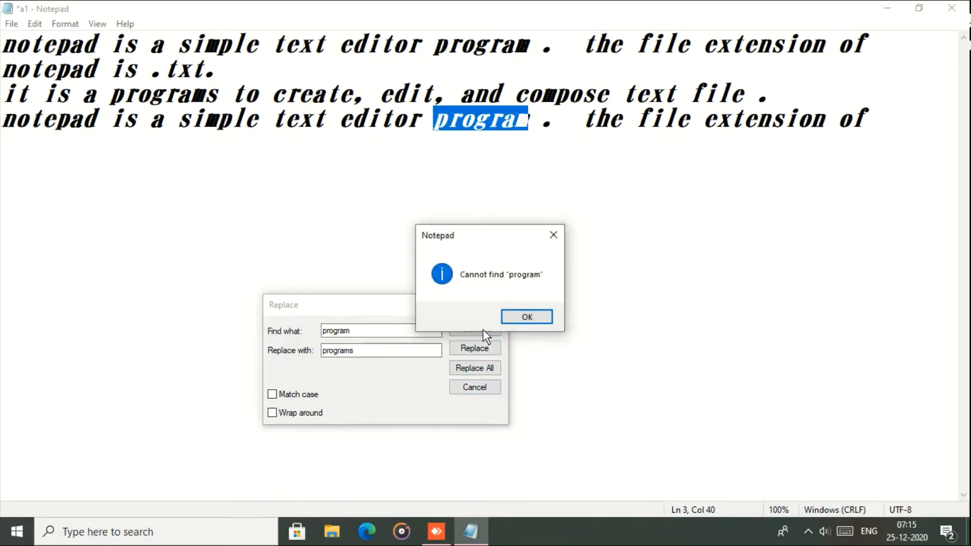
left_click(516, 321)
left_click(497, 306)
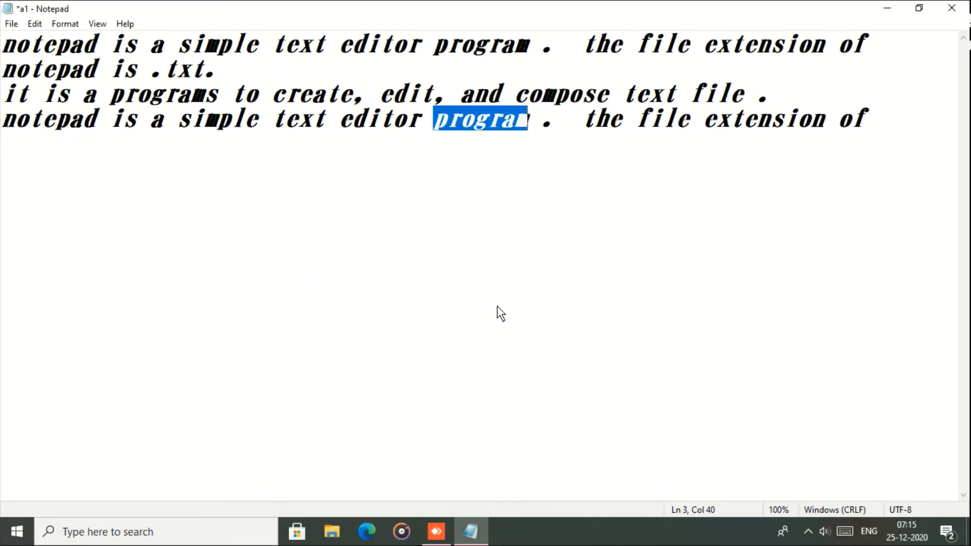
- Check the unavailable Go To command and turn off Word Wrap for the document
left_click(35, 26)
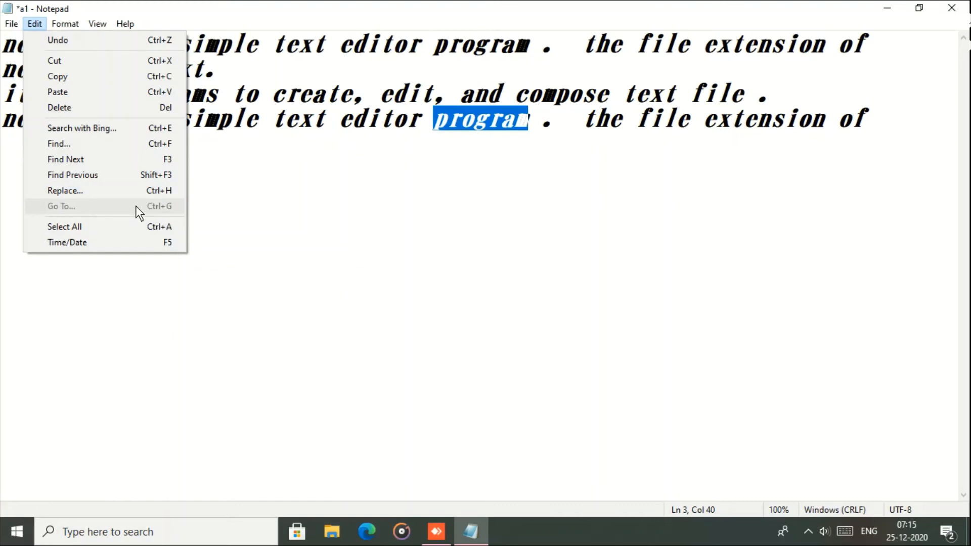
left_click(278, 212)
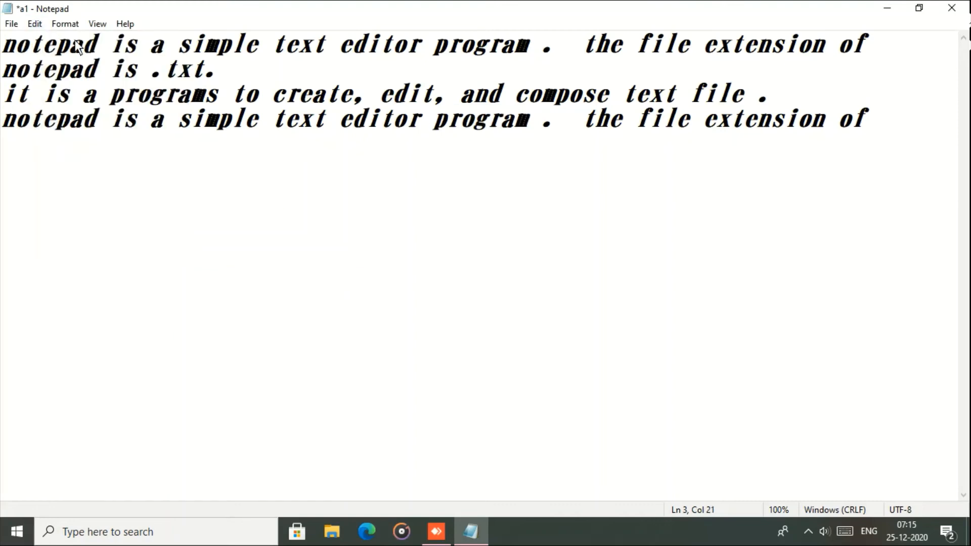
left_click(65, 24)
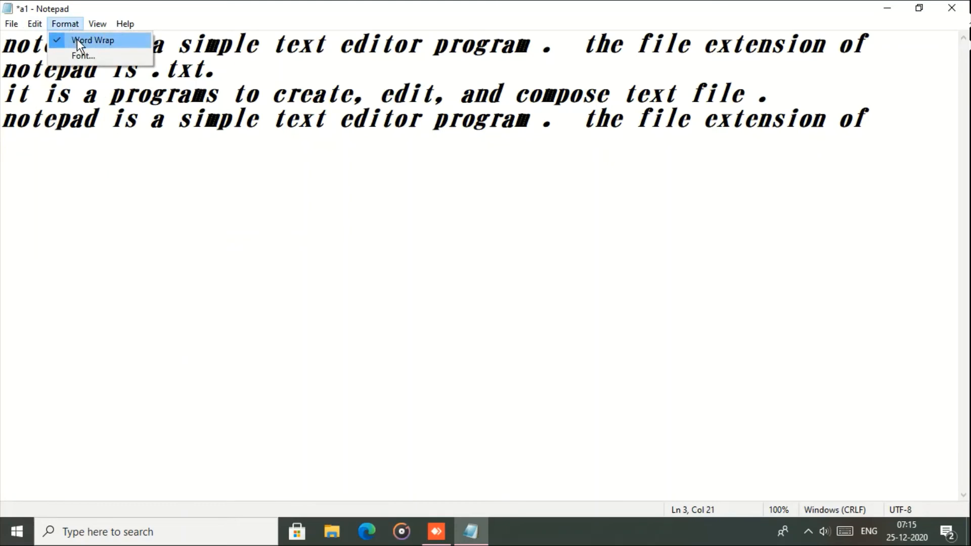
left_click(77, 40)
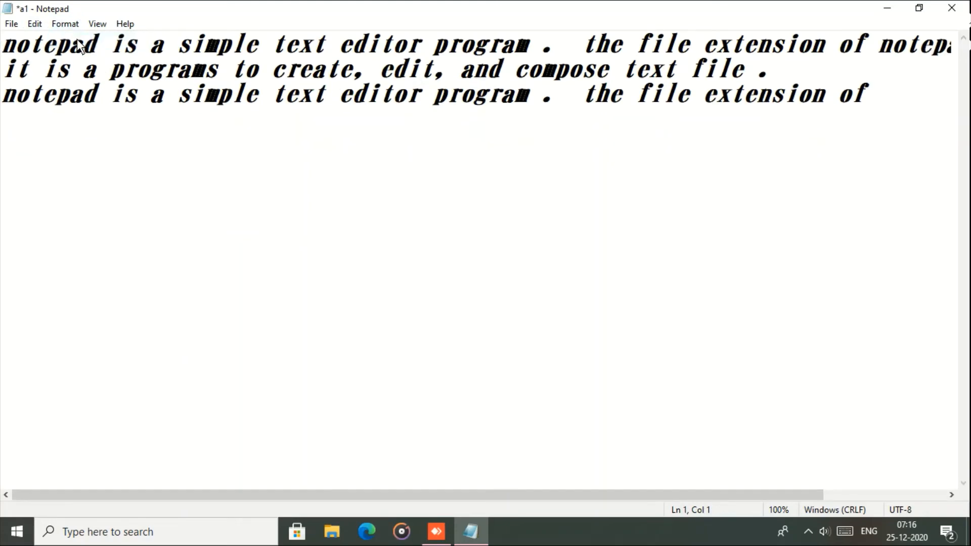
- Use the Go To command to move the cursor to line 2
left_click(69, 28)
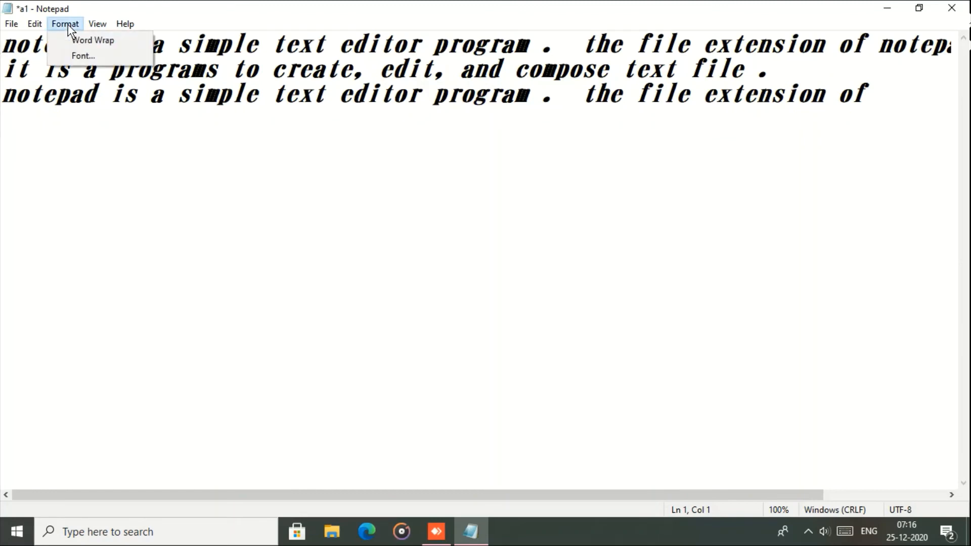
mouse_move(31, 23)
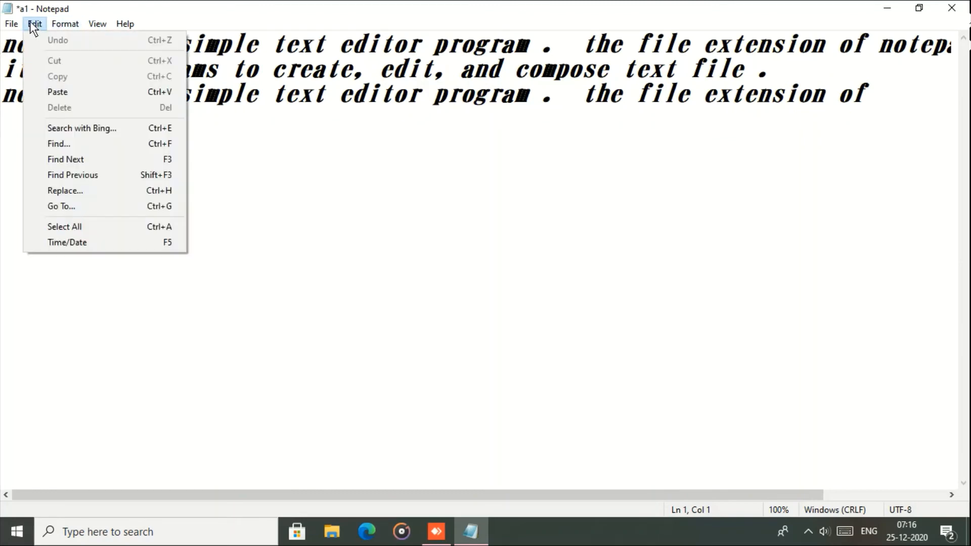
left_click(103, 205)
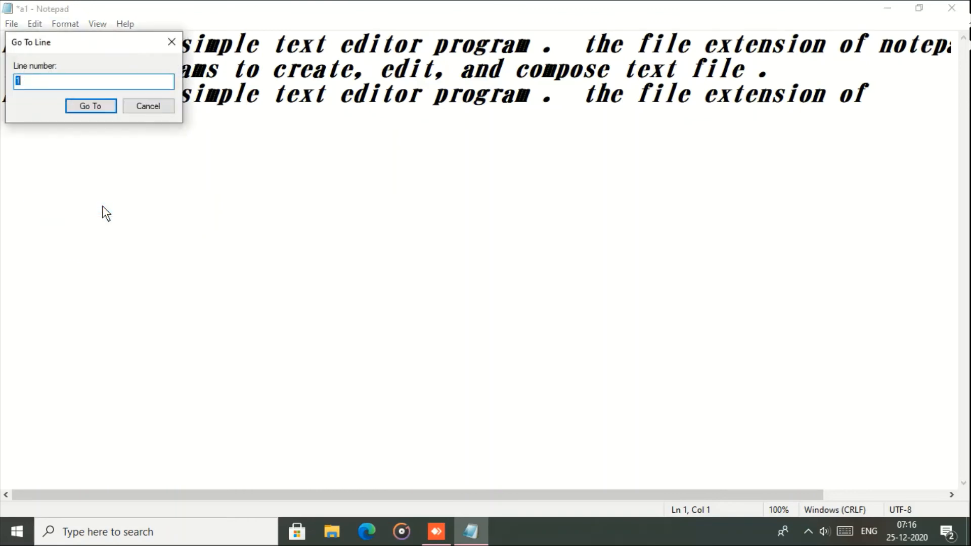
type("2")
key("Return")
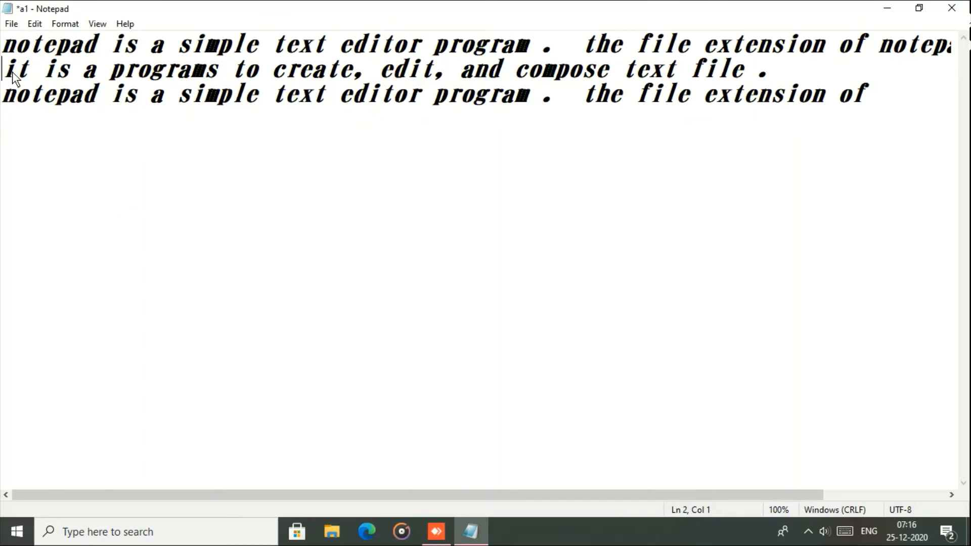
- Select all the text in the document and clear the selection again
left_click(37, 19)
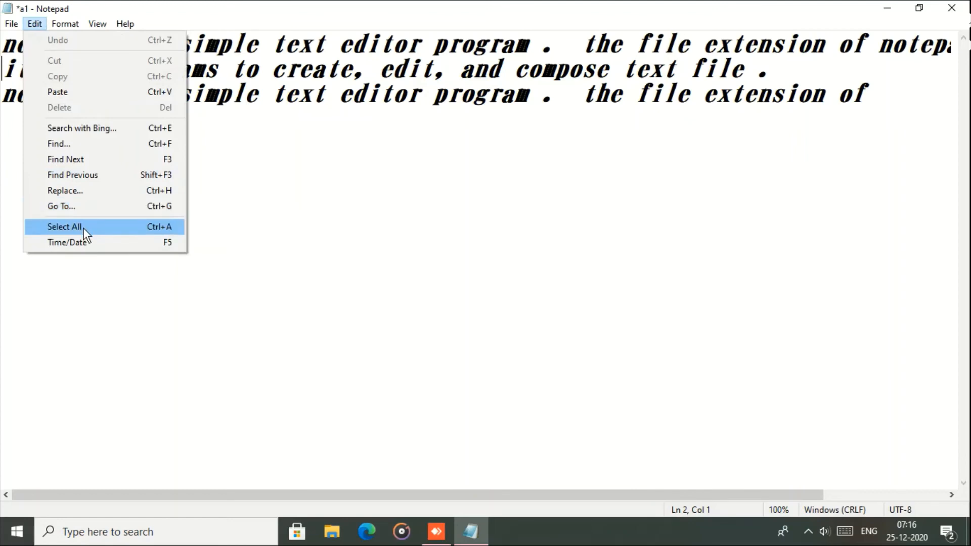
left_click(64, 227)
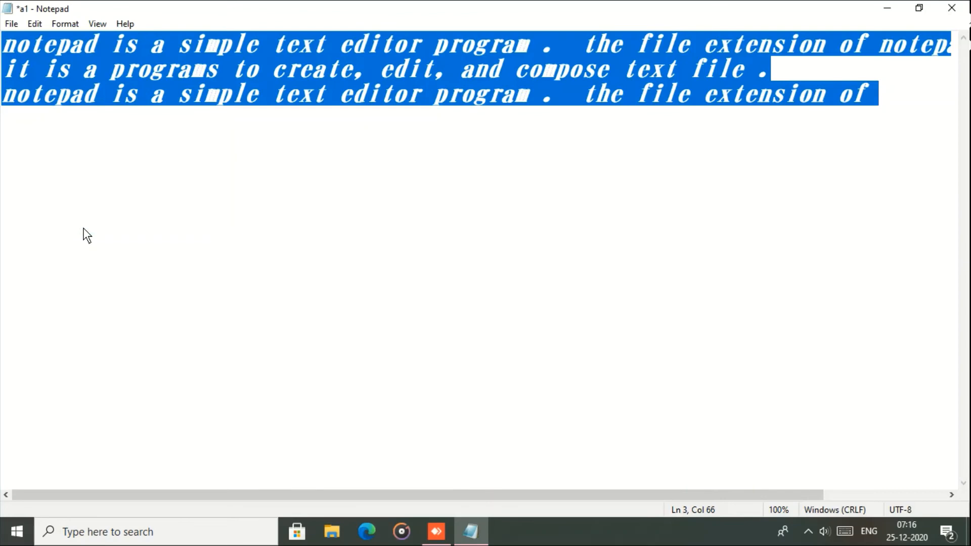
left_click(87, 235)
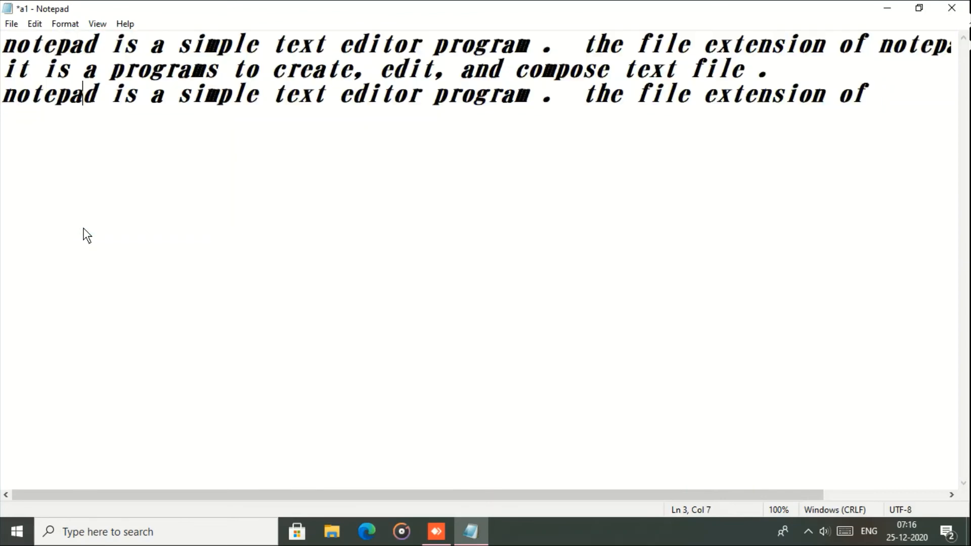
- Insert the current time and date two lines below the last line of text
left_click(34, 23)
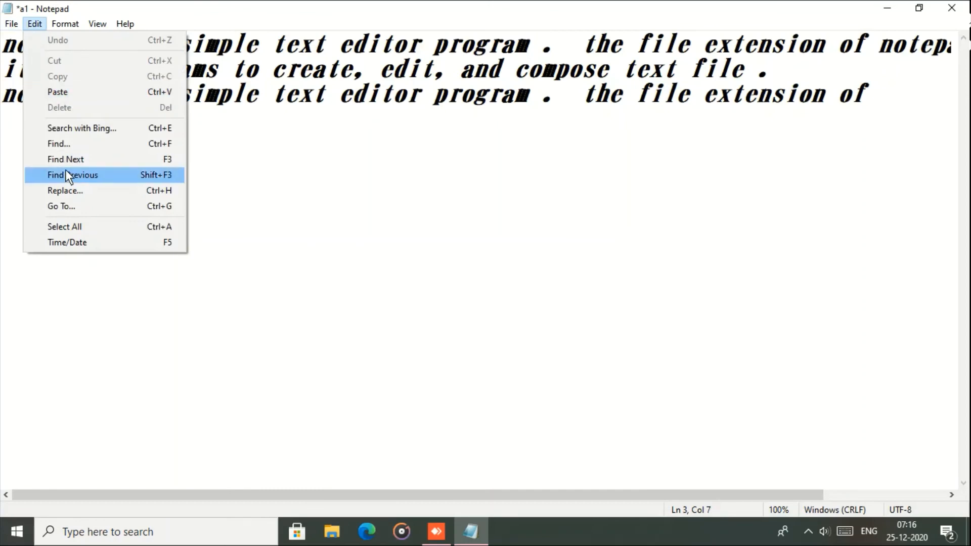
left_click(245, 216)
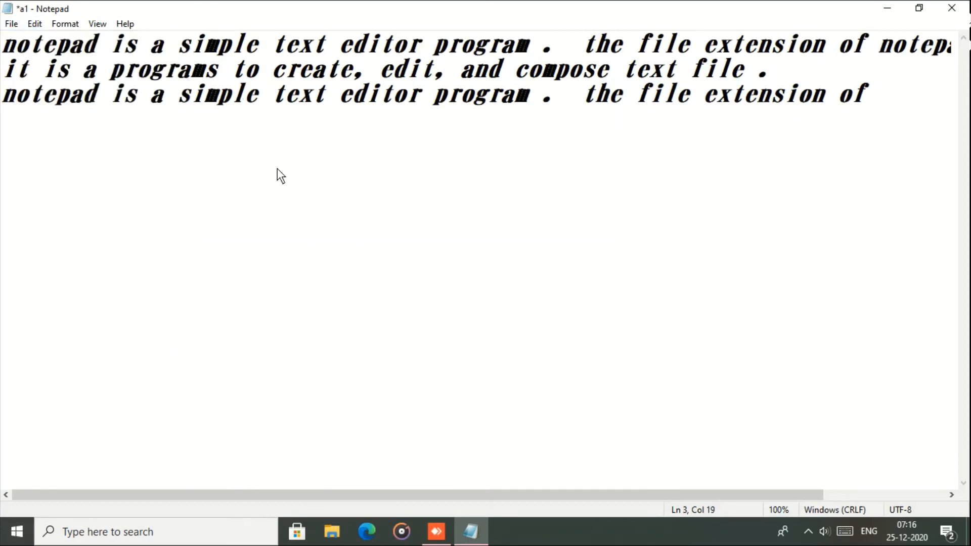
left_click(892, 96)
key("Return")
key("Return")
left_click(37, 26)
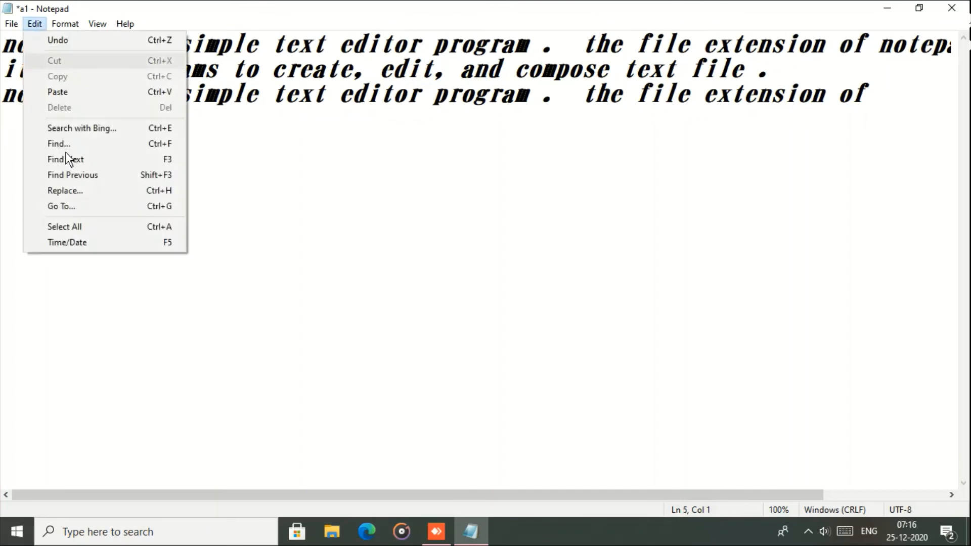
left_click(94, 242)
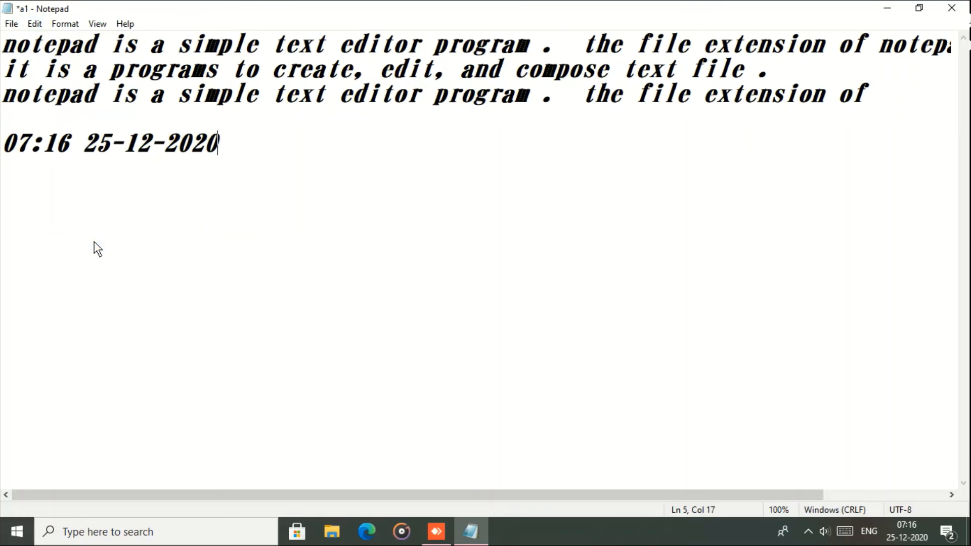
- Turn on Word Wrap for the document
left_click(30, 24)
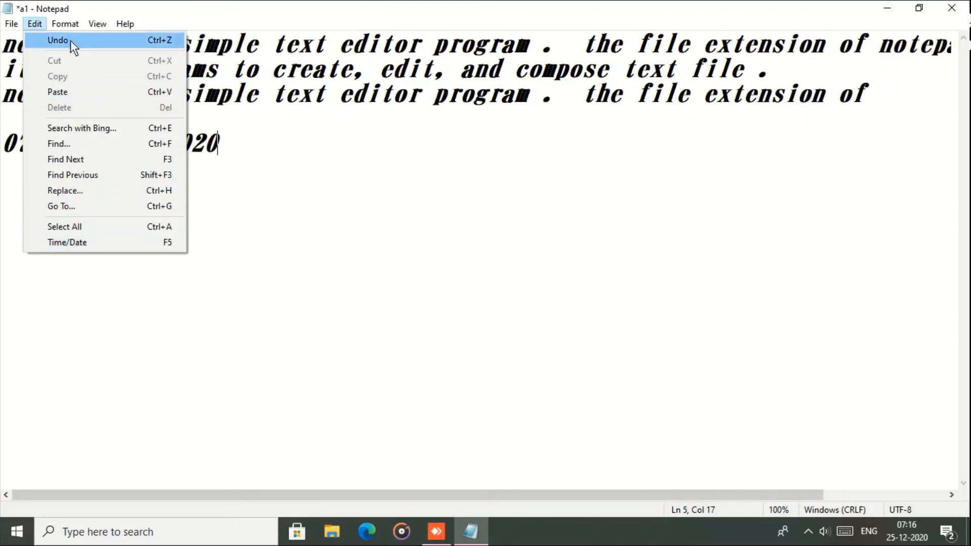
mouse_move(65, 24)
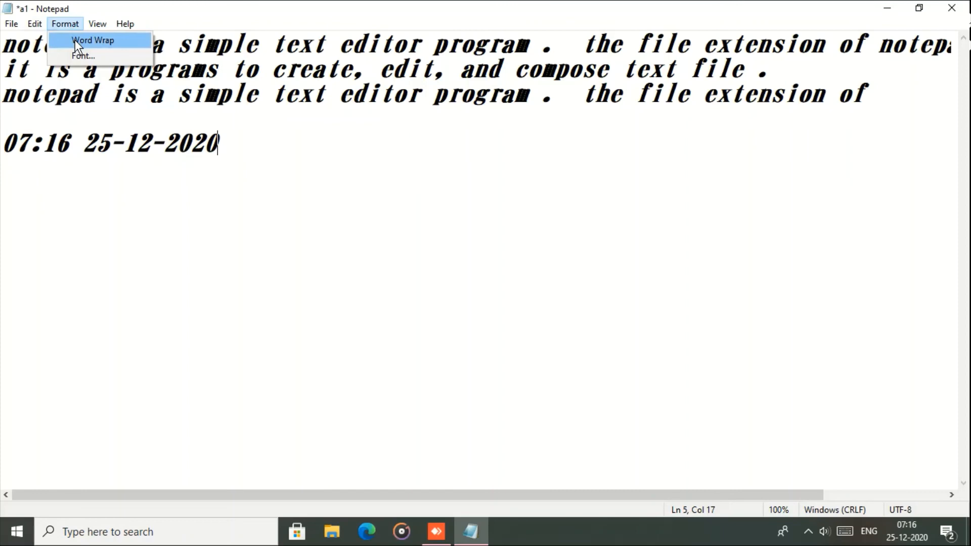
left_click(336, 180)
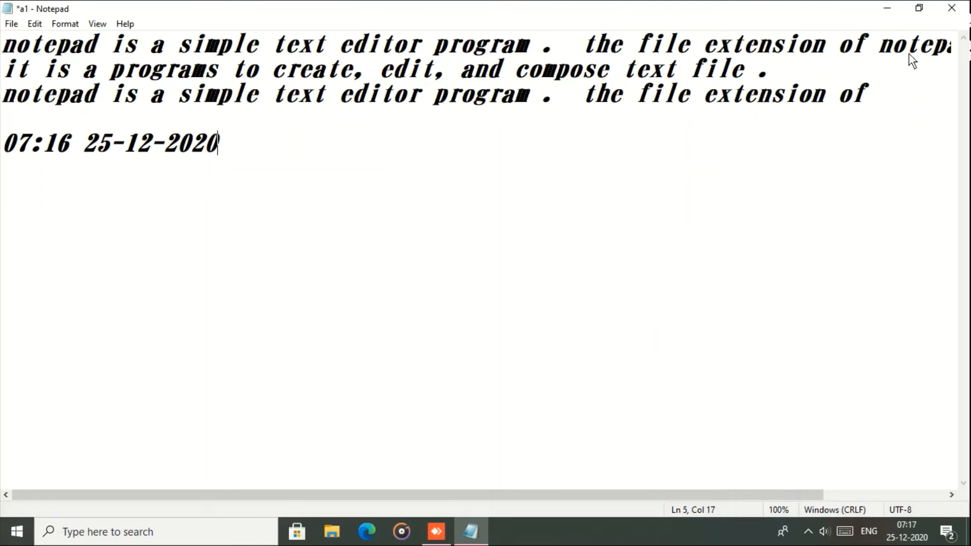
left_click(56, 21)
left_click(72, 42)
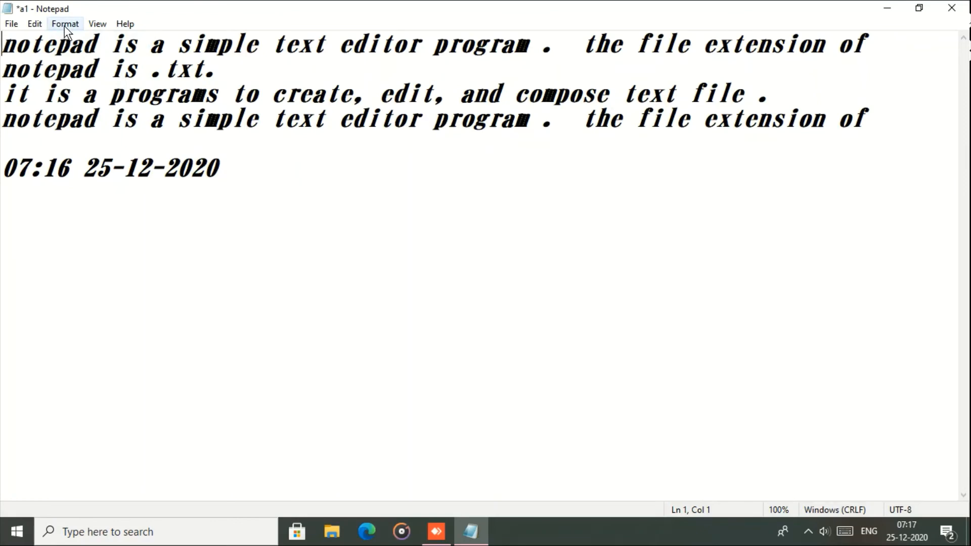
- Check the Word Wrap setting and whether the Go To command is available
left_click(65, 28)
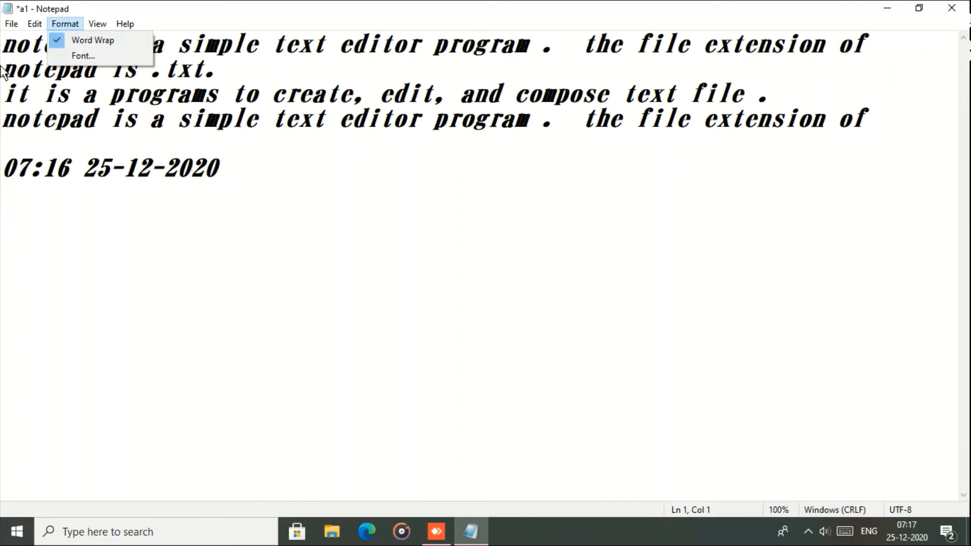
mouse_move(32, 26)
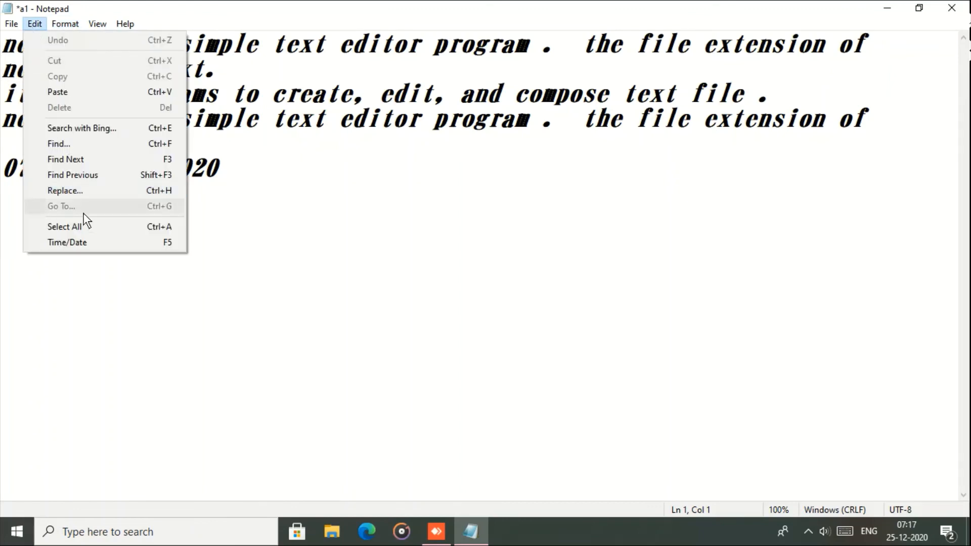
left_click(65, 23)
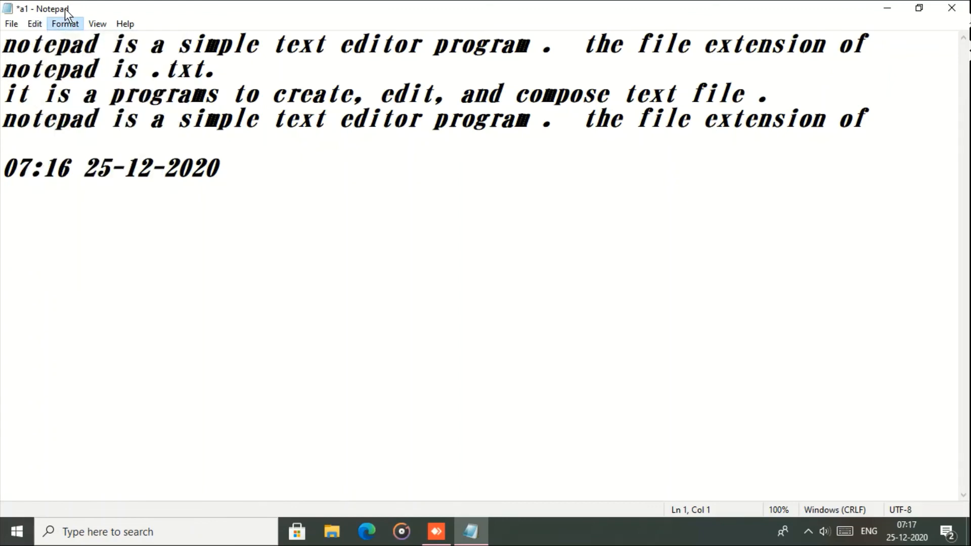
- Set the document font to DizzyDomingoSH, Bold, size 24
left_click(65, 23)
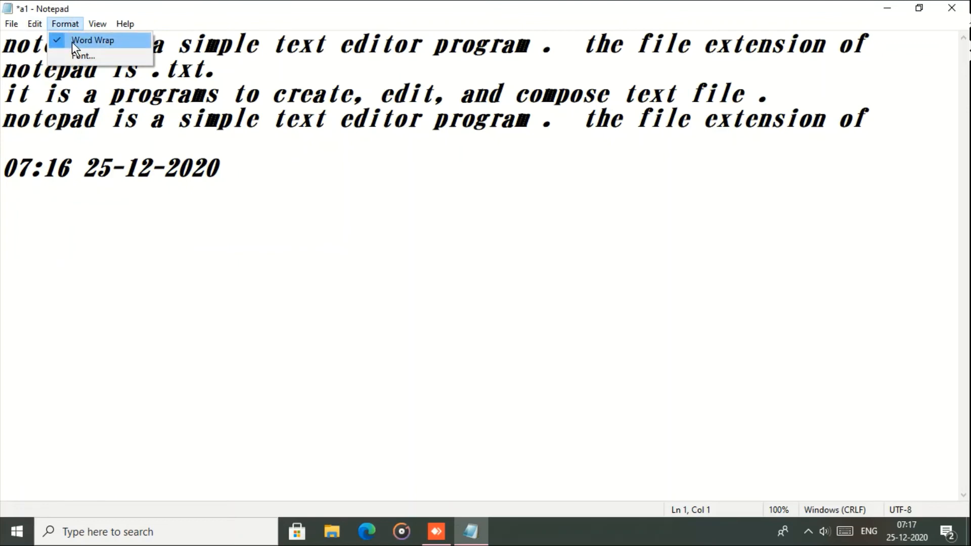
left_click(79, 56)
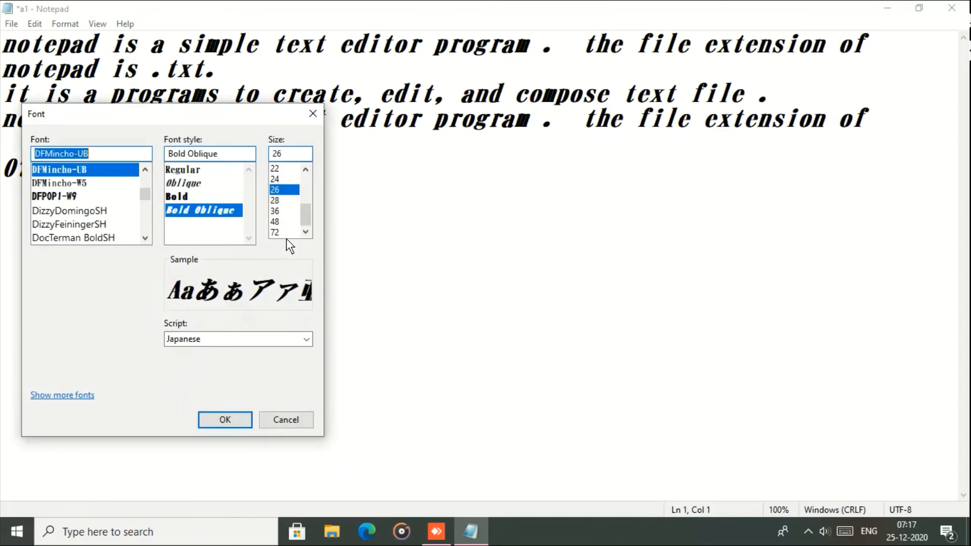
left_click(74, 215)
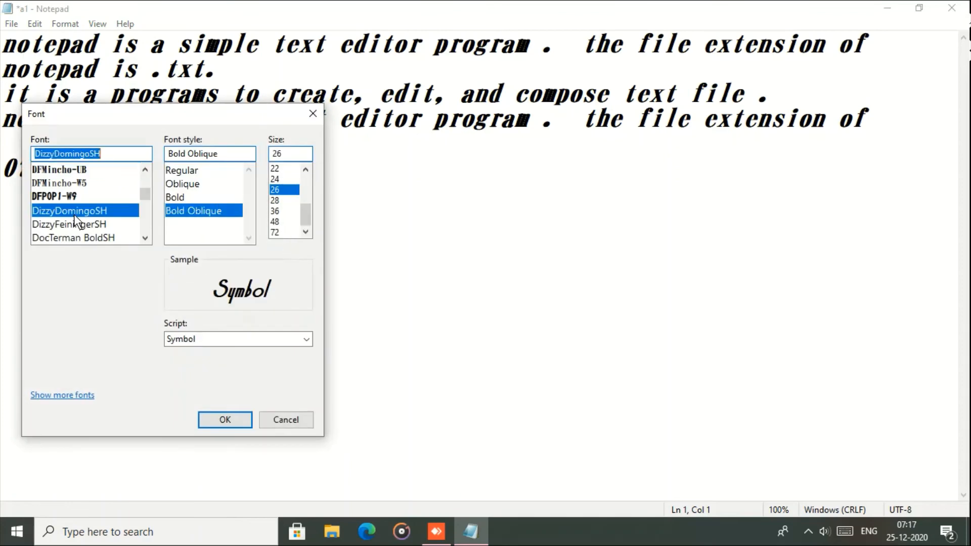
left_click(181, 196)
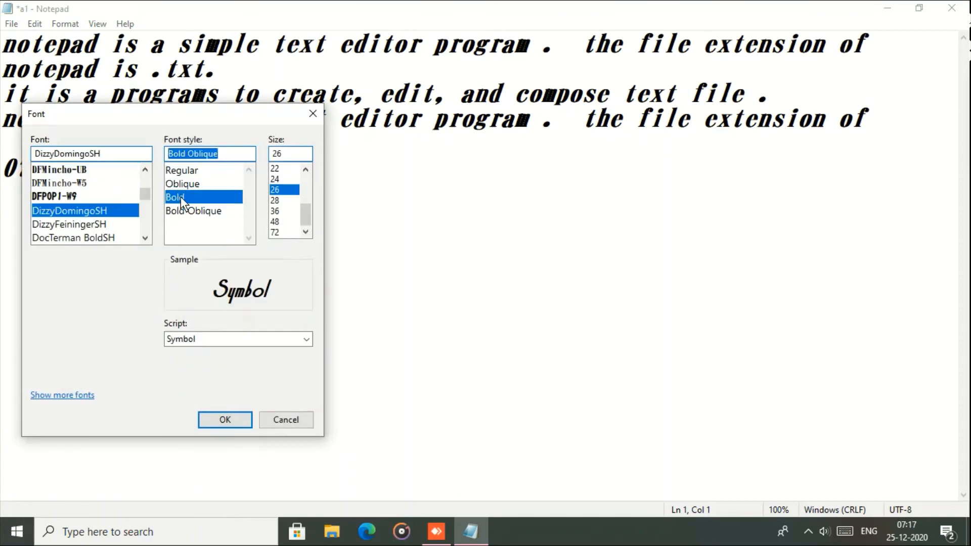
left_click(277, 181)
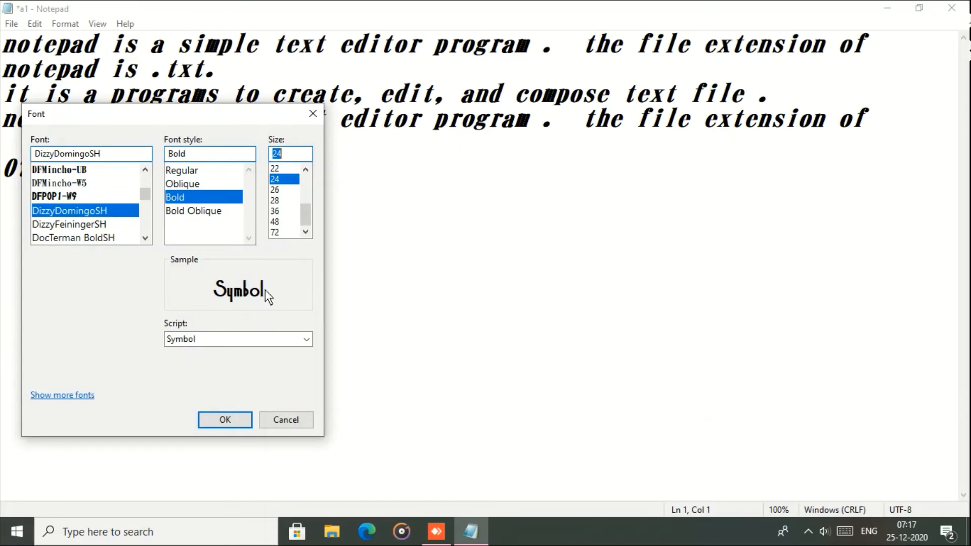
left_click(233, 417)
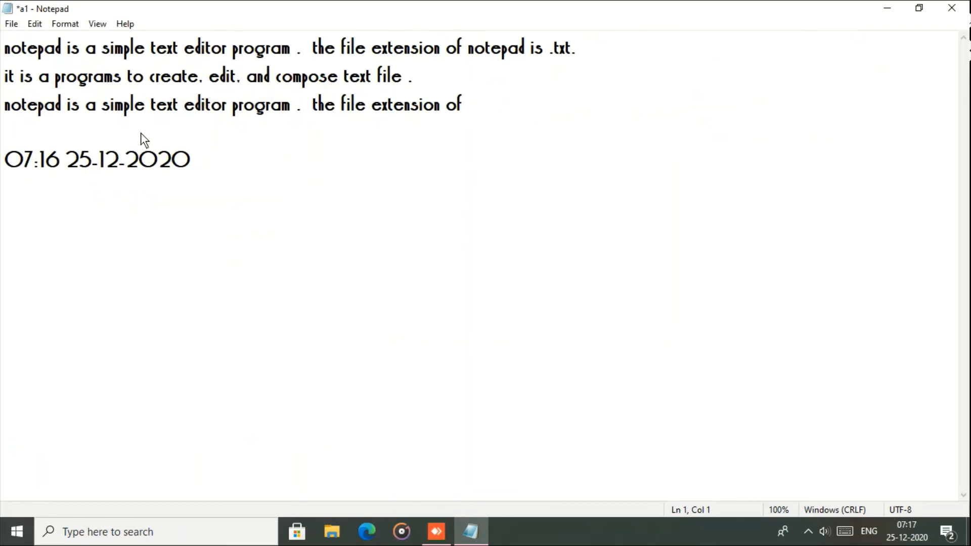
- Zoom the text out one level to 90% and place the cursor at the start of the date line
left_click(97, 25)
mouse_move(110, 37)
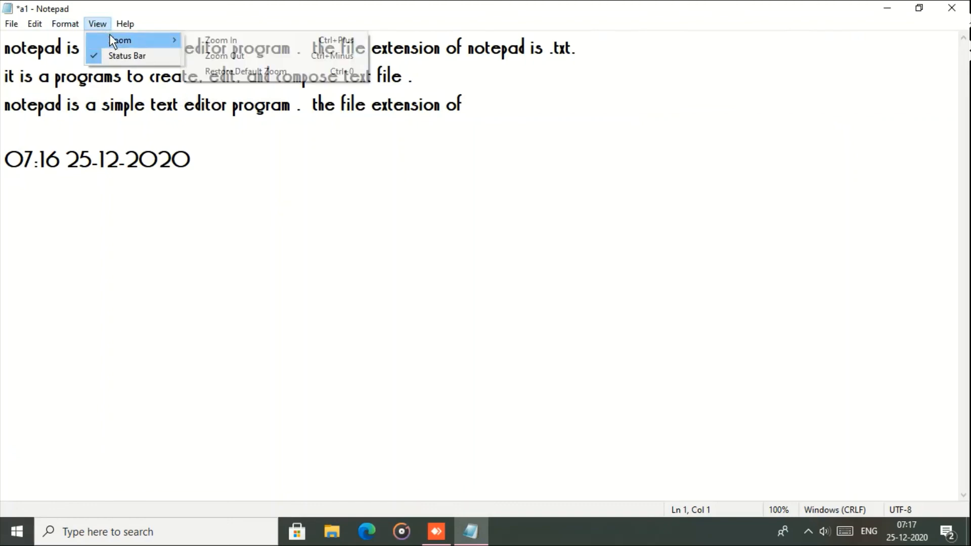
left_click(228, 56)
left_click(229, 118)
key("Down")
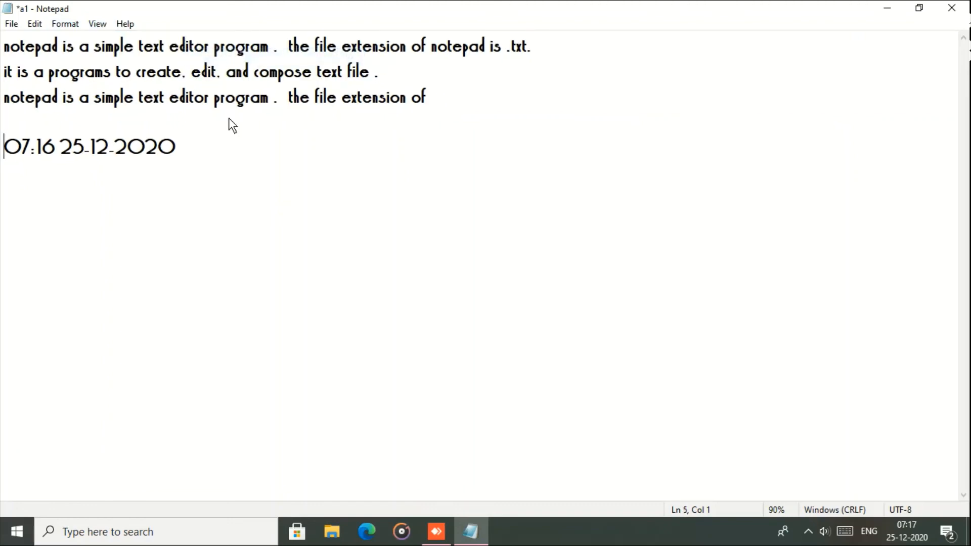
- Zoom the text in one level and restore the default zoom
left_click(93, 26)
mouse_move(129, 39)
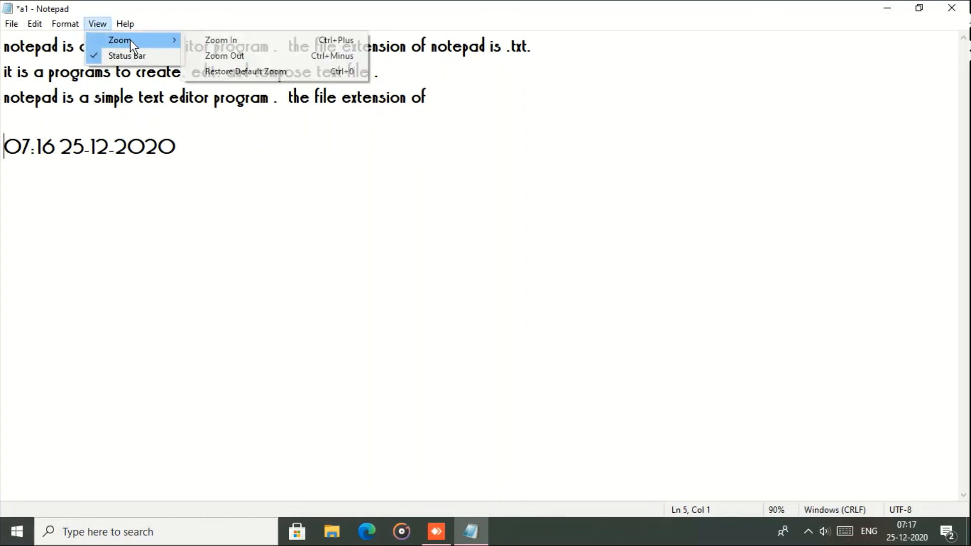
left_click(200, 39)
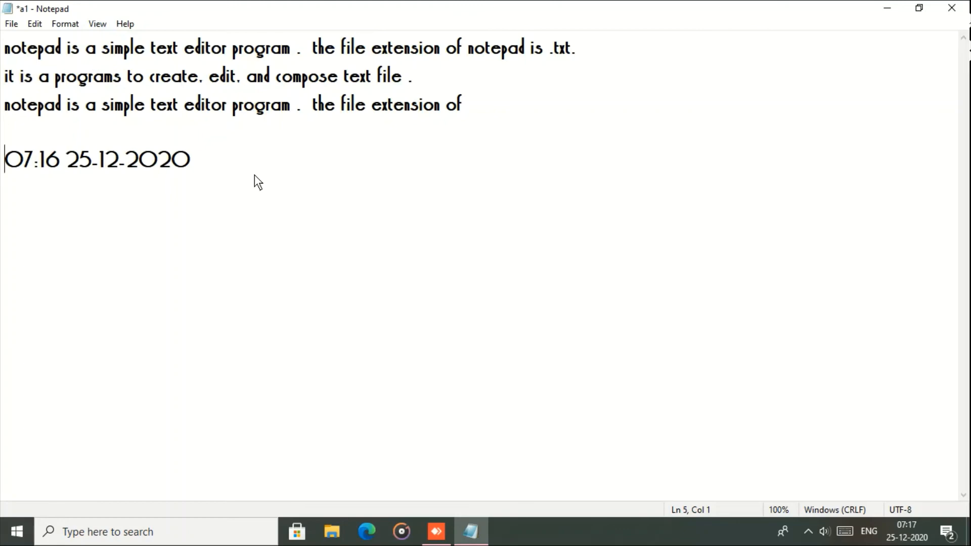
left_click(96, 26)
mouse_move(114, 41)
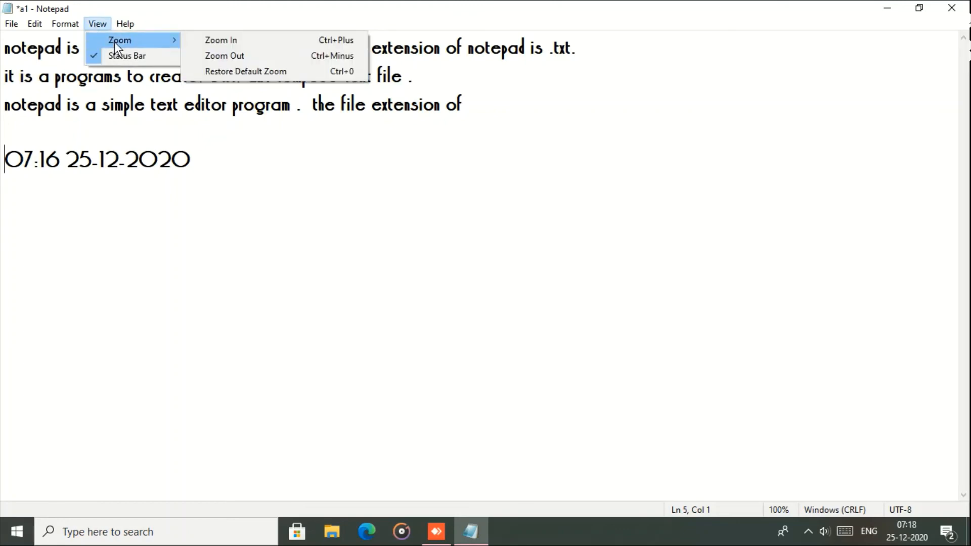
left_click(214, 69)
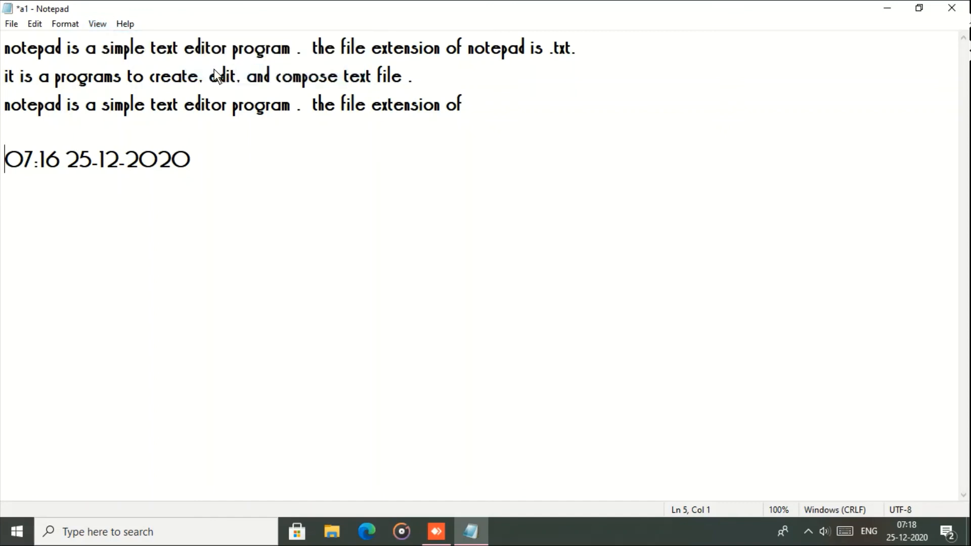
- Open Notepad's online help page and close the browser window
left_click(133, 25)
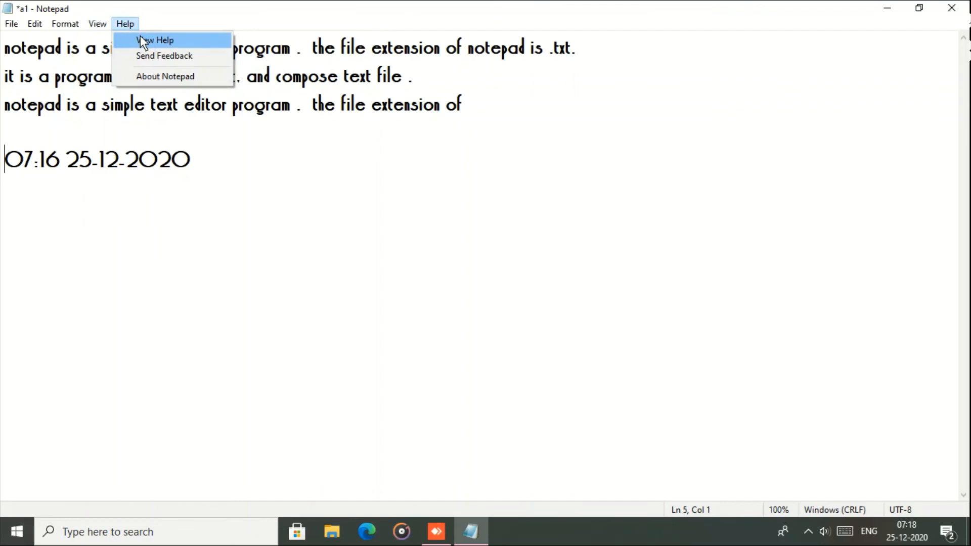
left_click(141, 37)
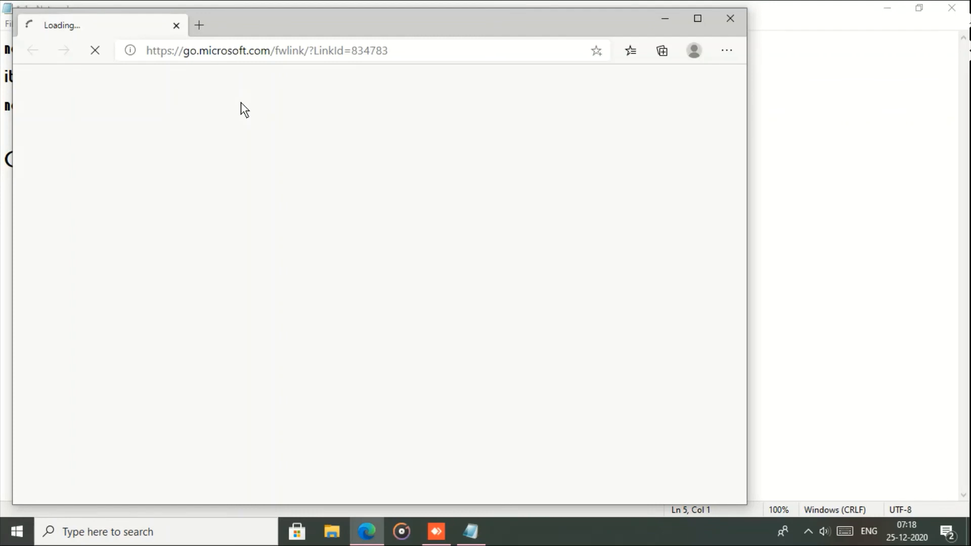
left_click(730, 18)
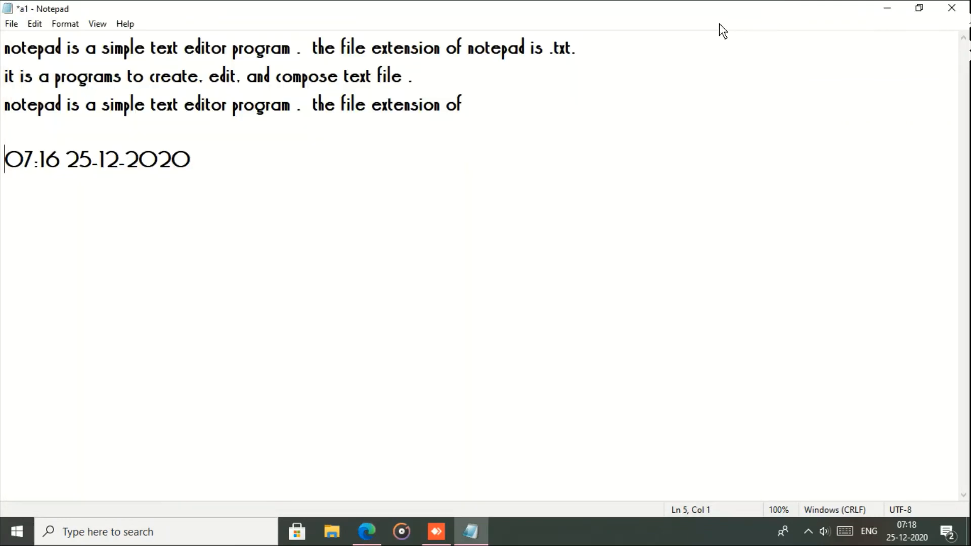
- View the About Notepad information and close its window
left_click(117, 23)
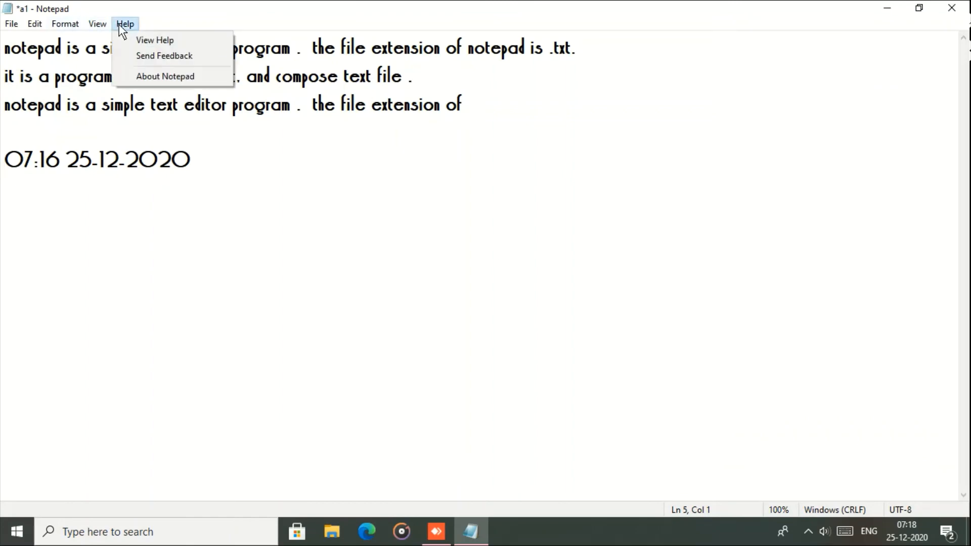
left_click(158, 77)
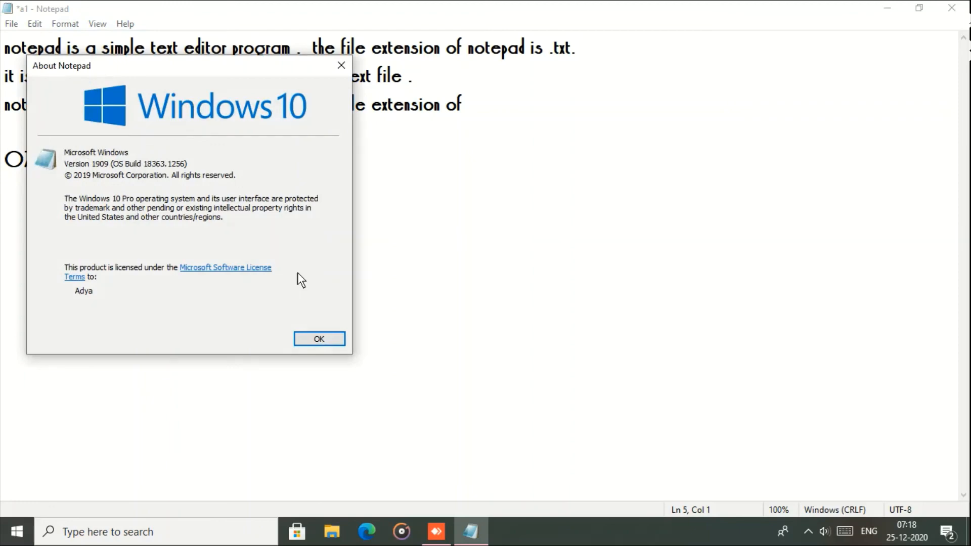
left_click(319, 339)
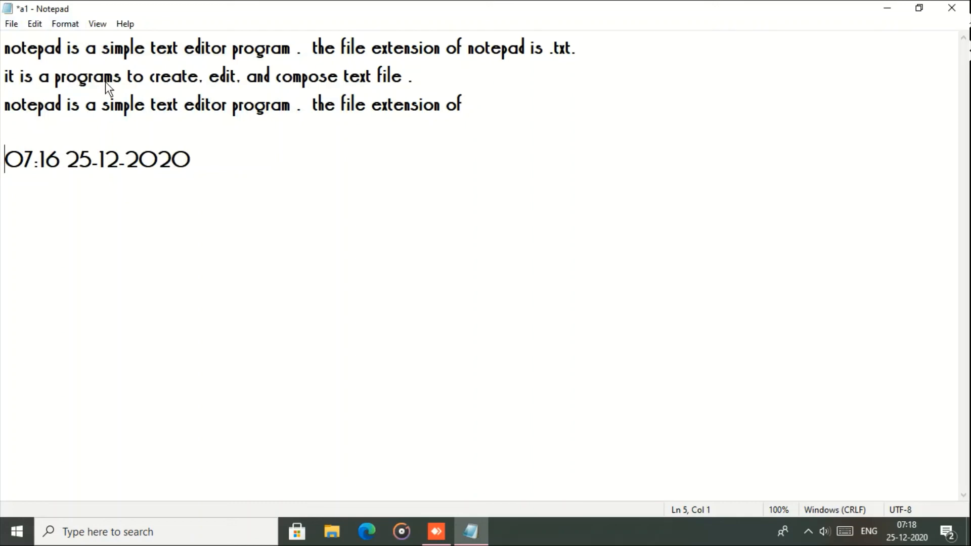
- Copy the words "notepad is a simple" from the start of the first line
left_click_drag(4, 47, 158, 50)
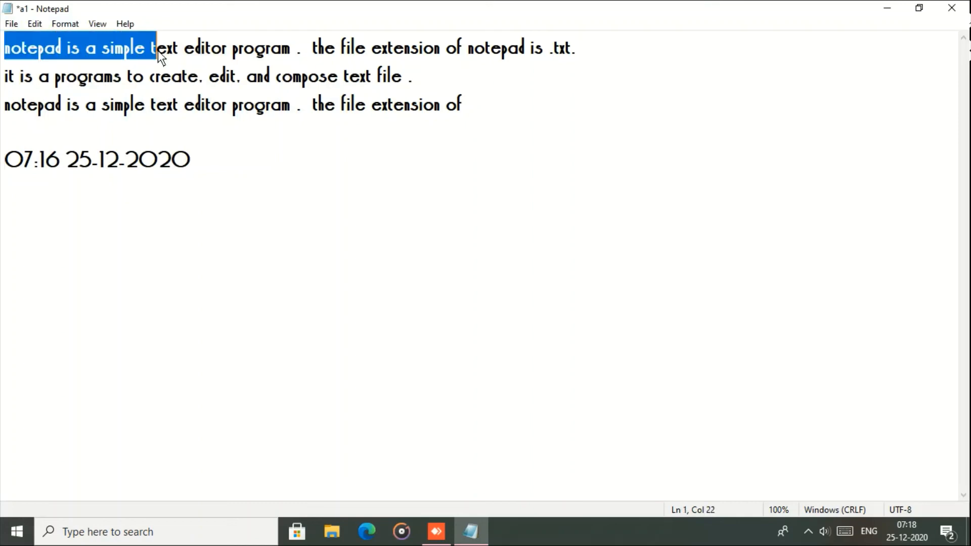
right_click(119, 53)
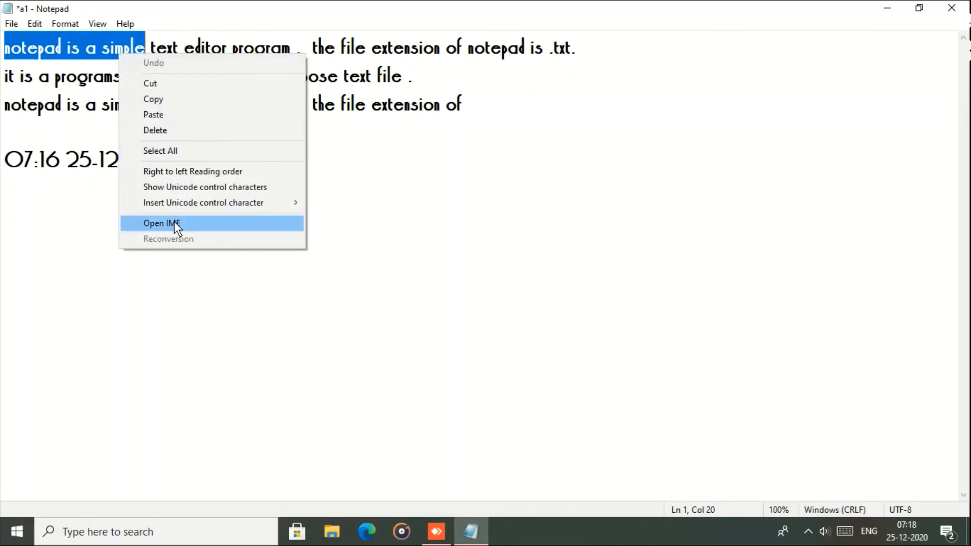
left_click(175, 99)
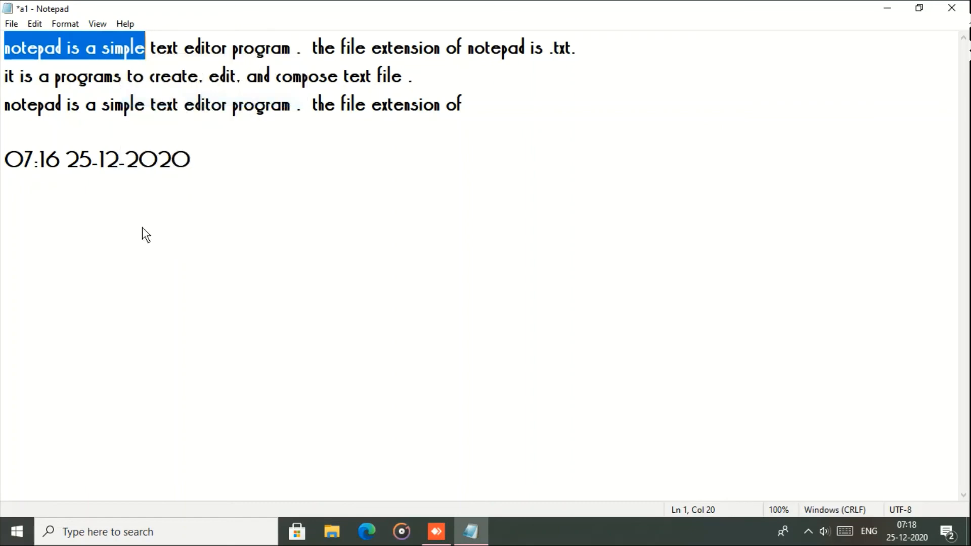
- Paste the copied words "notepad is a simple" on a new line below the date and time
left_click(14, 207)
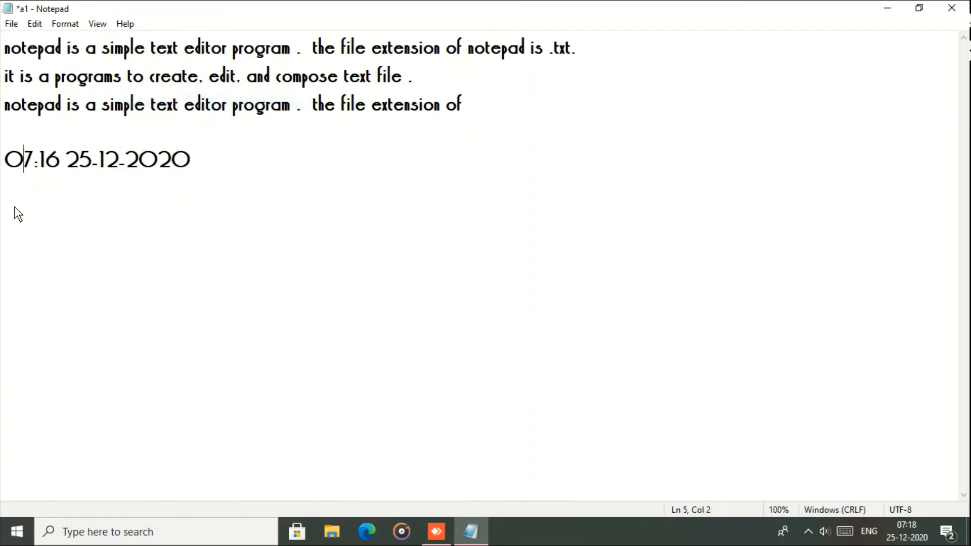
left_click(208, 164)
key("Return")
right_click(17, 192)
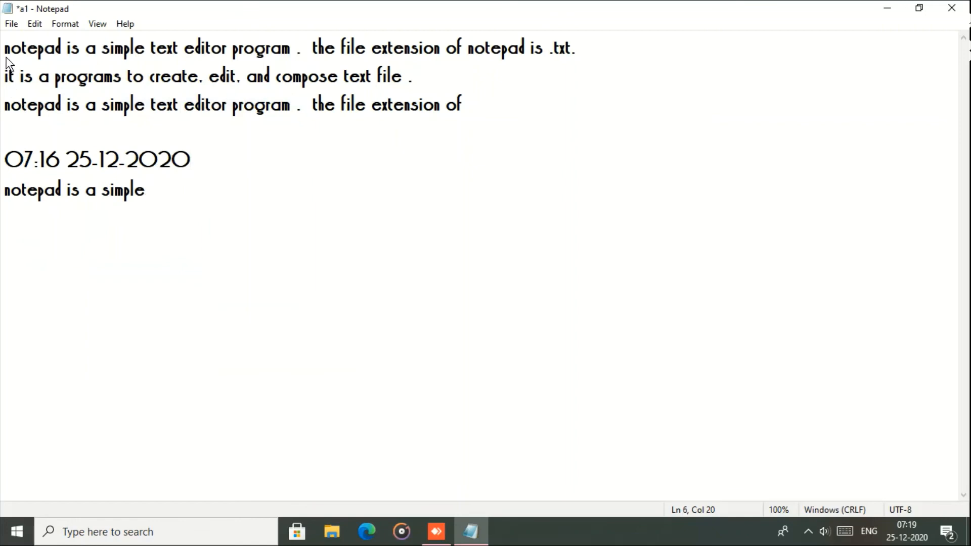
- Select the first three lines of text and turn on right-to-left reading order
left_click_drag(6, 59, 459, 104)
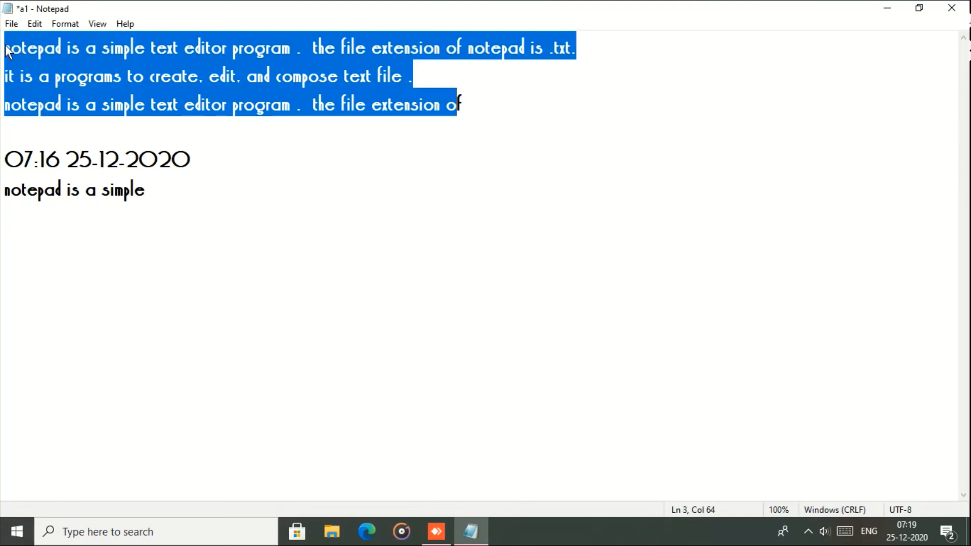
left_click_drag(7, 50, 529, 102)
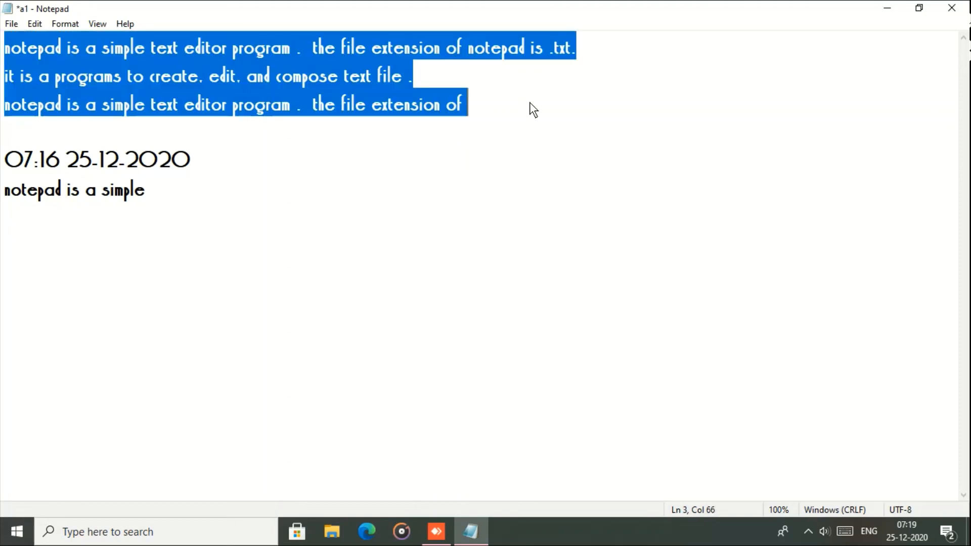
right_click(250, 85)
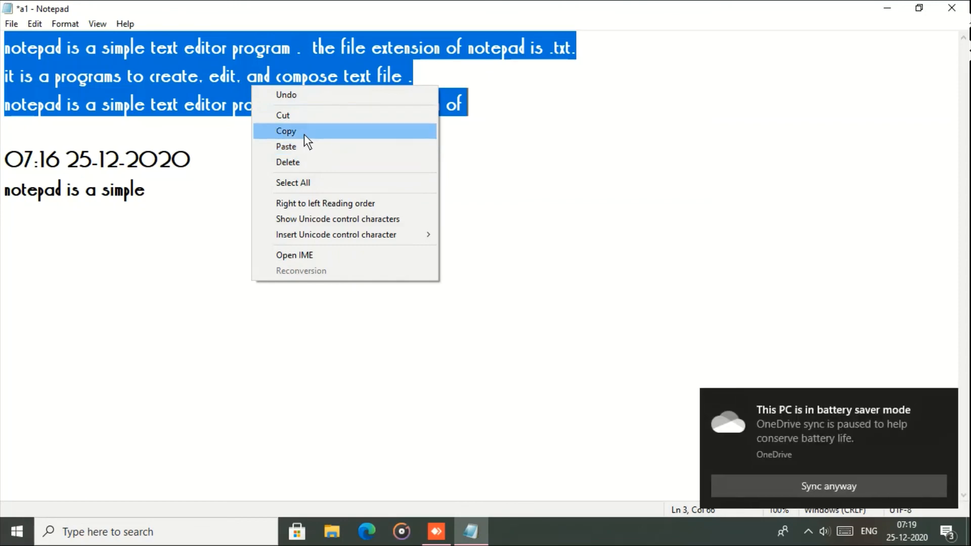
left_click(316, 202)
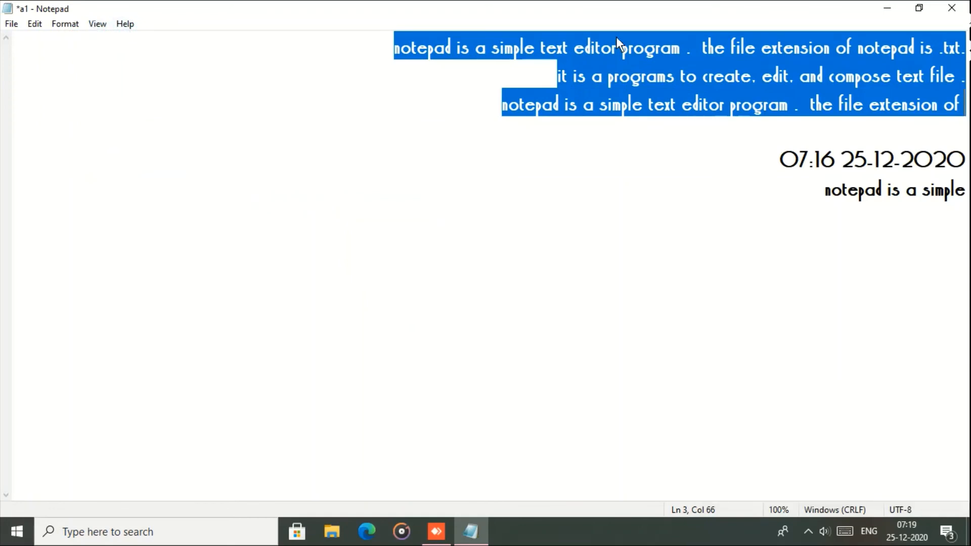
- Turn on the display of Unicode control characters and switch off right-to-left reading order
right_click(619, 80)
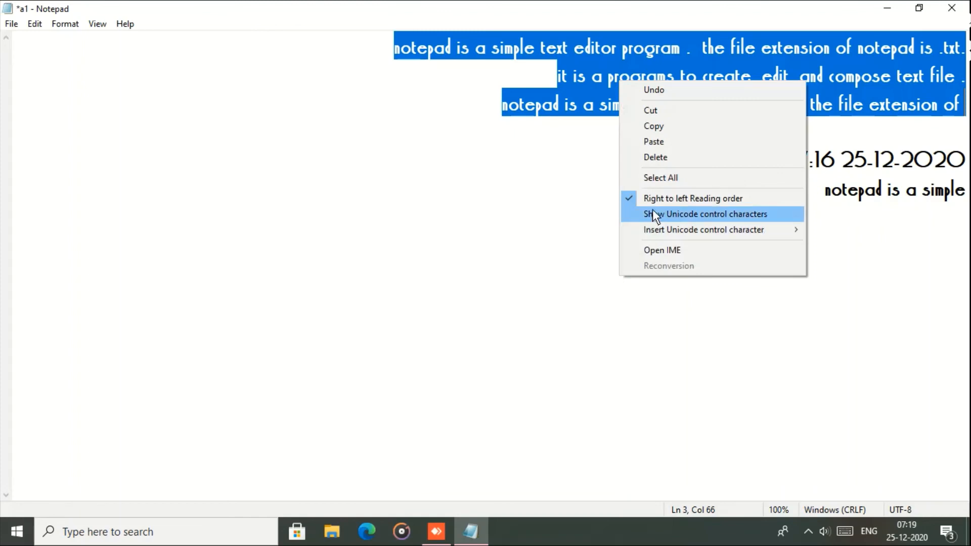
left_click(653, 211)
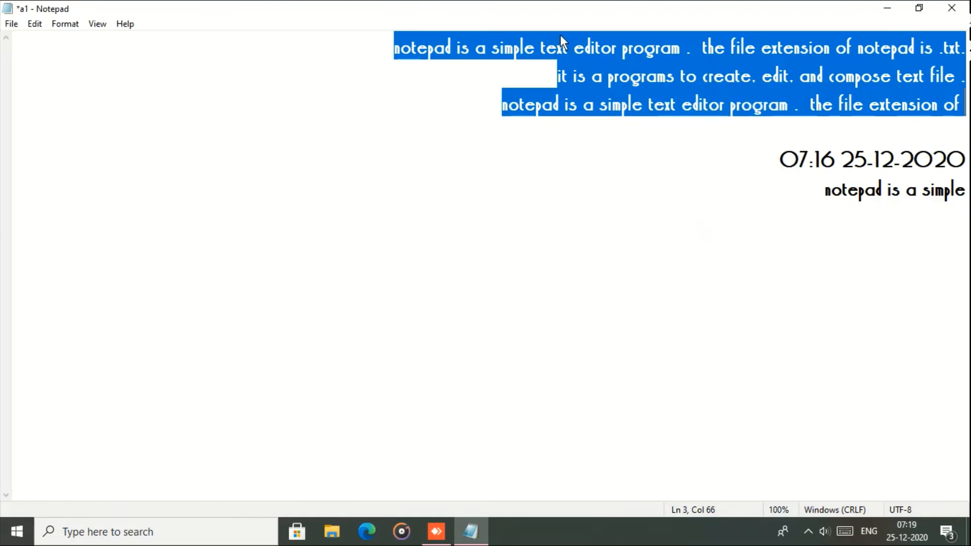
right_click(417, 37)
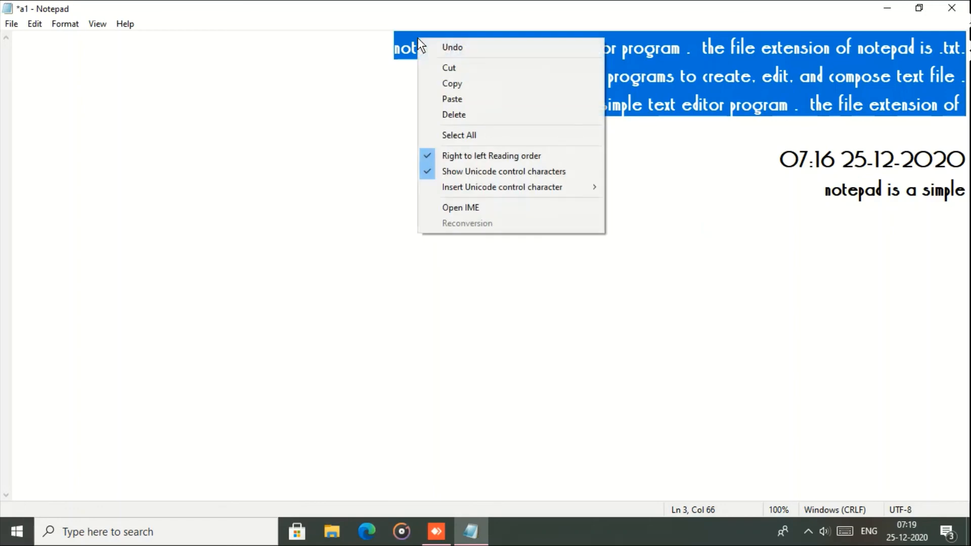
left_click(432, 155)
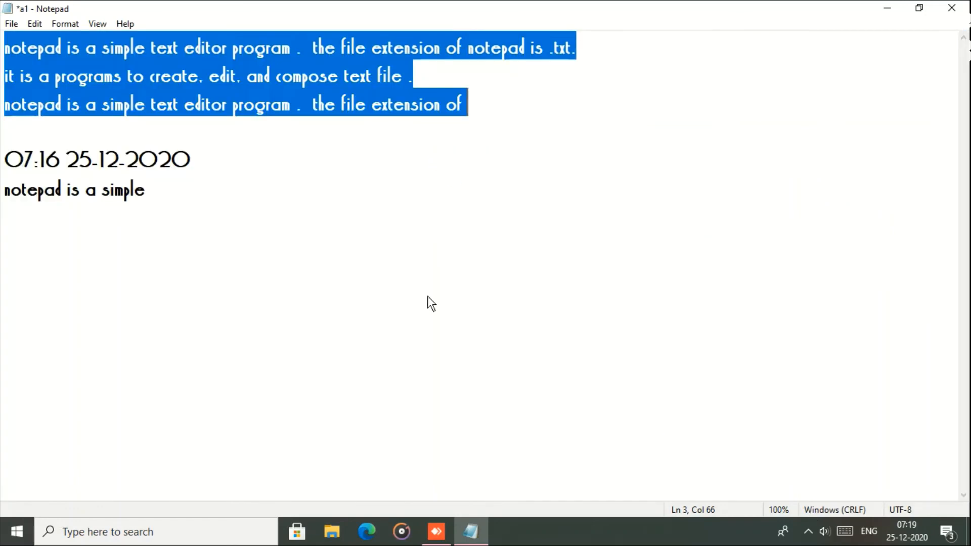
- Open the IME with the three lines selected and place the cursor at the end of the last line
right_click(89, 90)
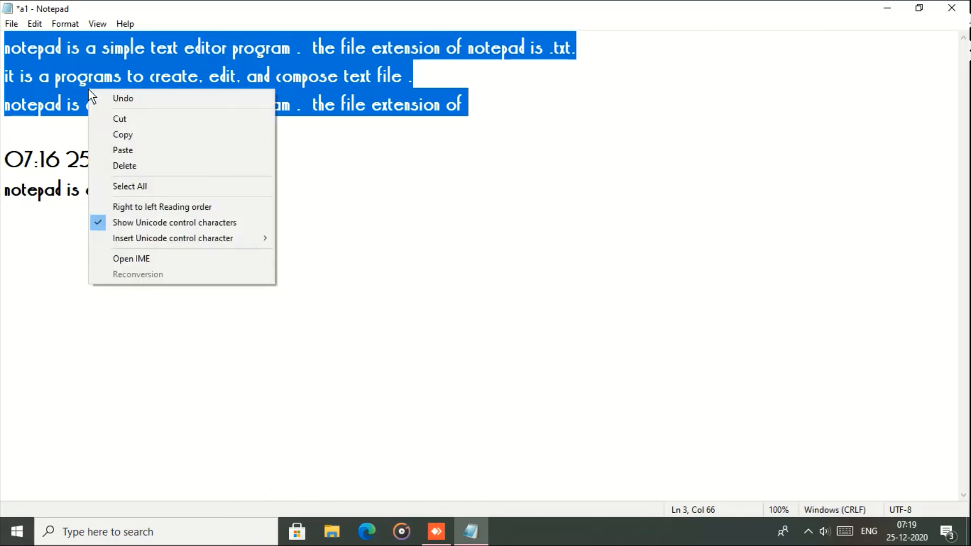
left_click(148, 259)
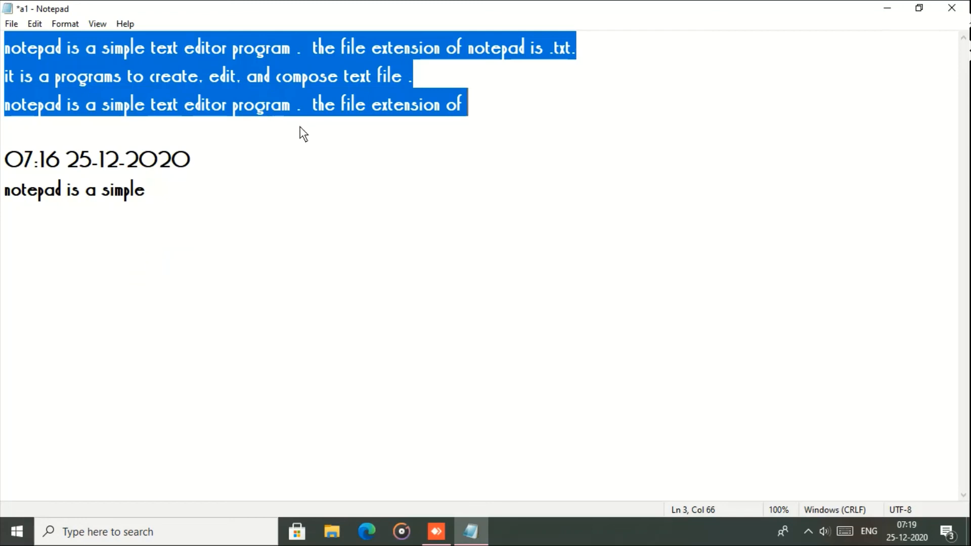
left_click(181, 192)
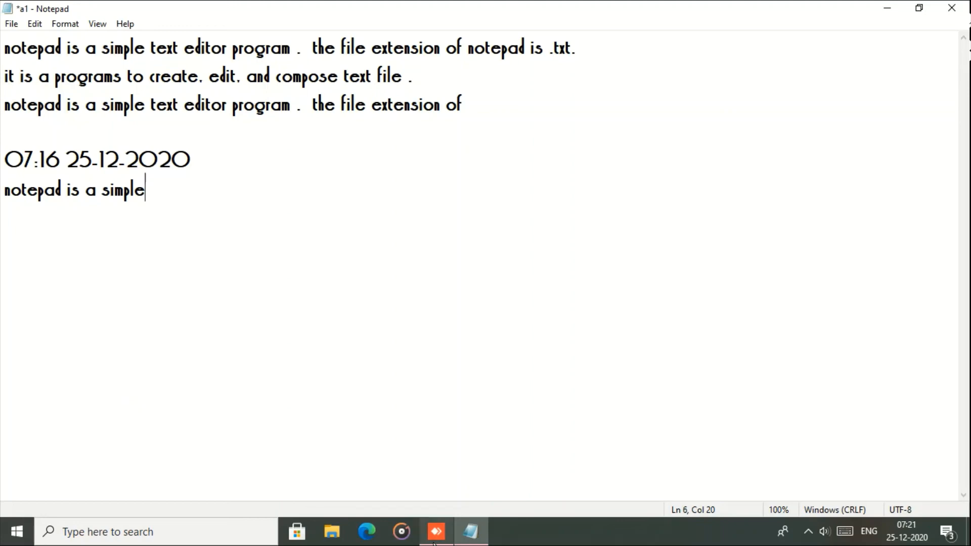
- Close the IME and turn off the display of Unicode control characters
mouse_move(470, 535)
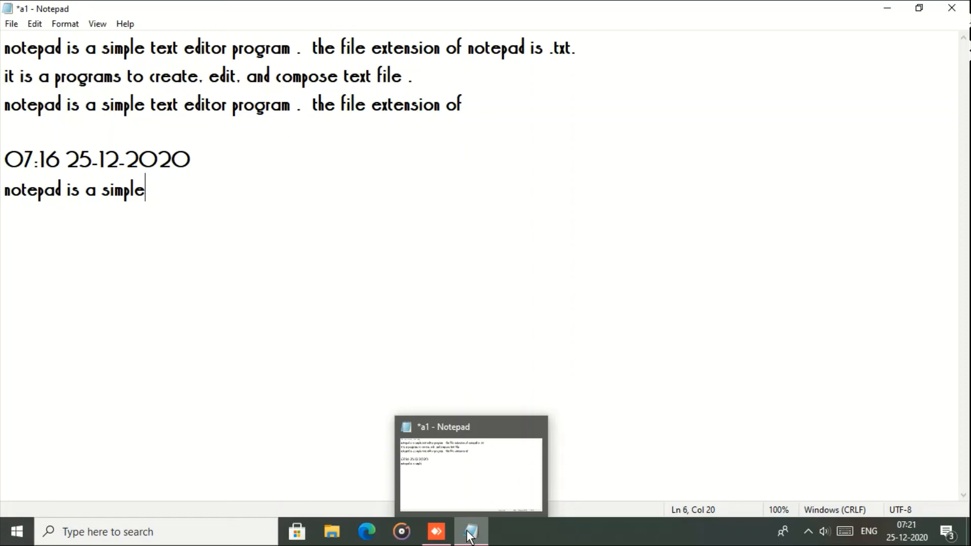
right_click(153, 192)
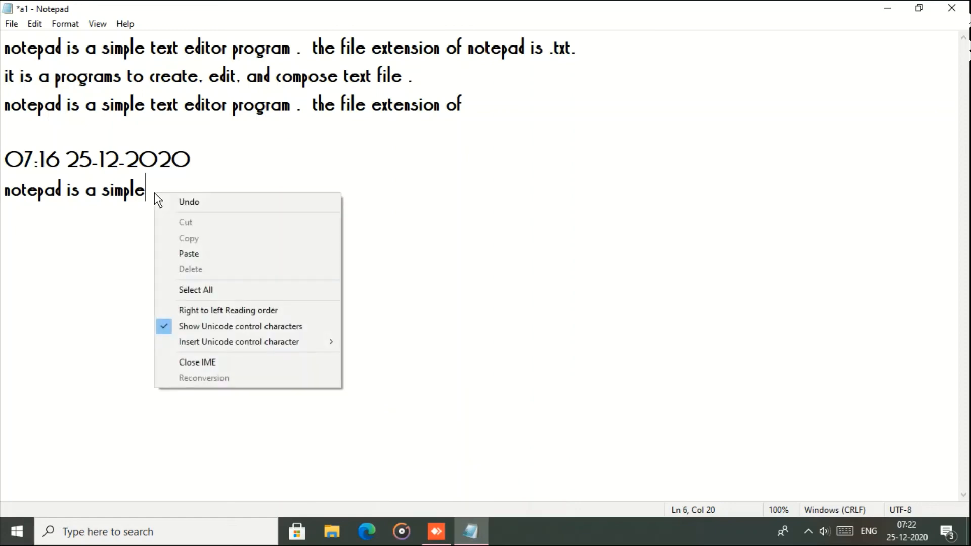
left_click(244, 364)
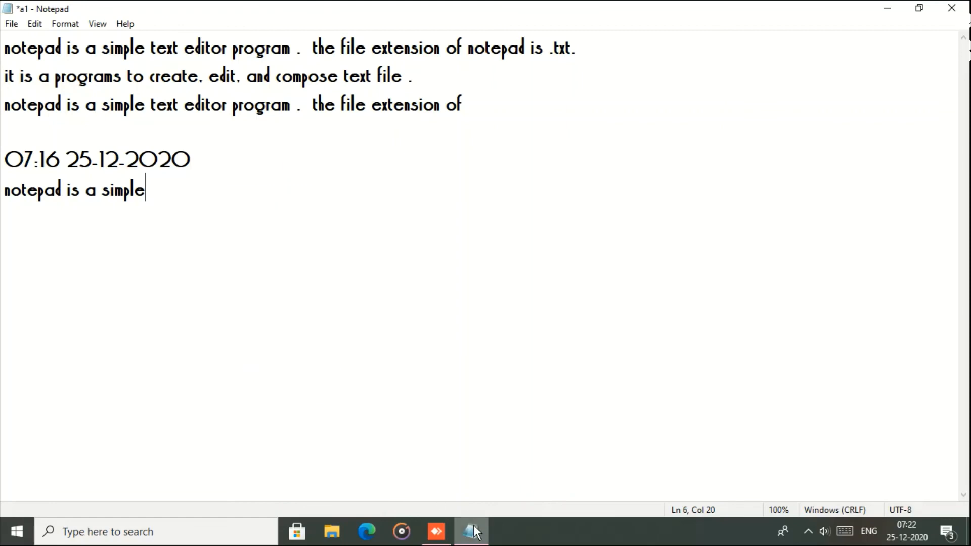
right_click(182, 211)
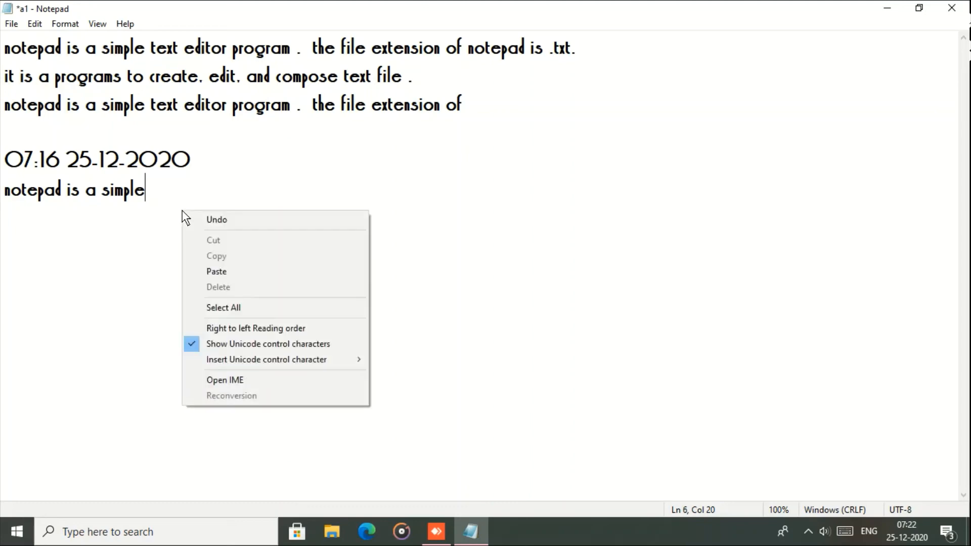
left_click(227, 344)
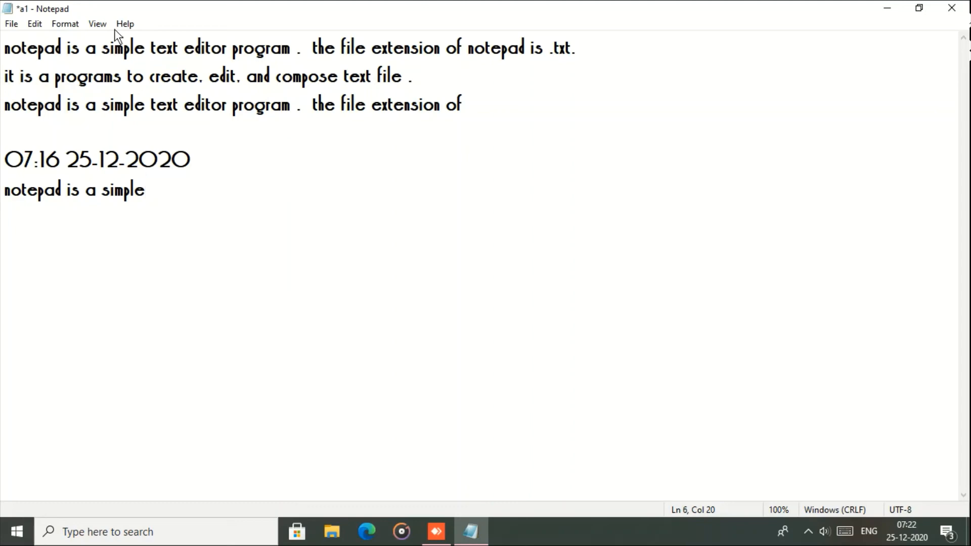